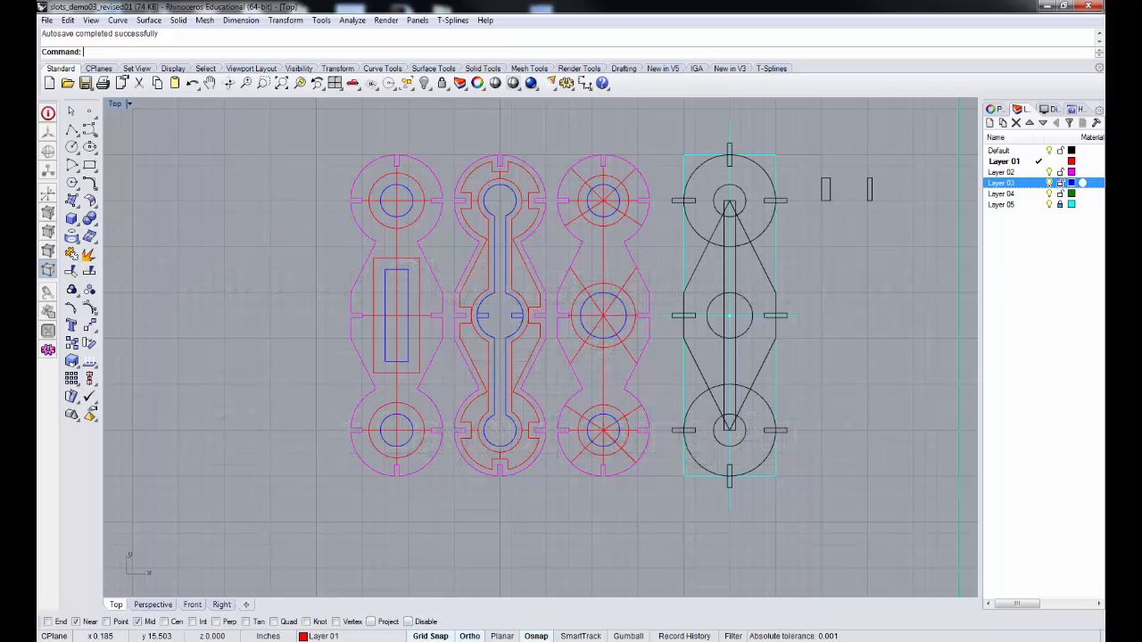
Group the curves of each of the three coloured modules into its own separate group.
{"action": "left_click_drag", "start_coordinate": [296, 105], "coordinate": [439, 518]}
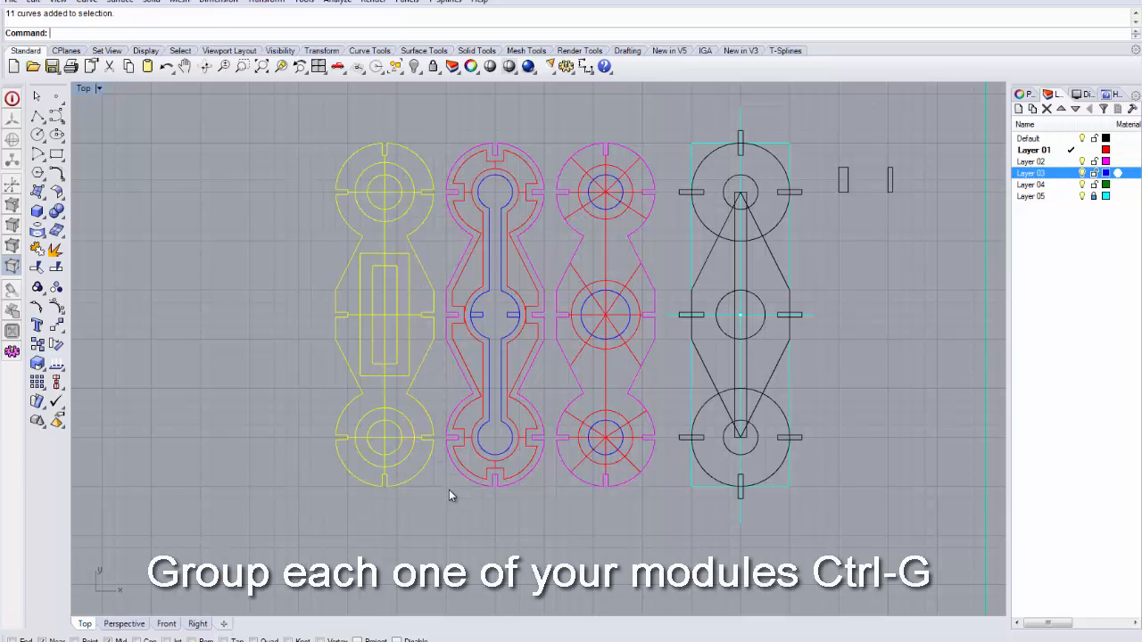
{"action": "key", "text": "ctrl+g"}
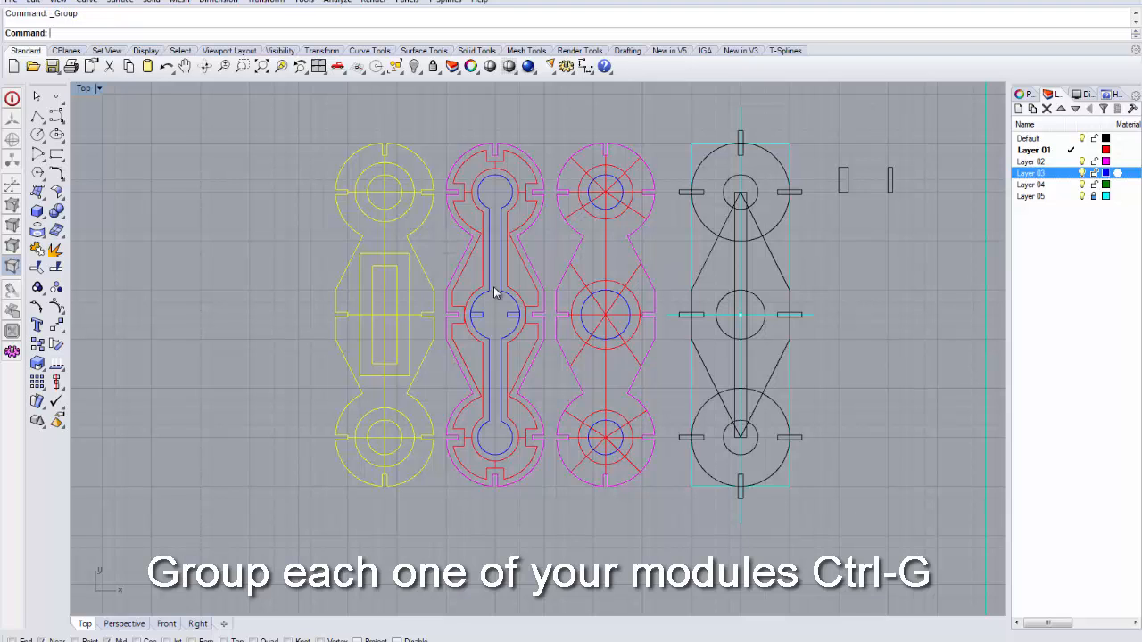
{"action": "left_click", "coordinate": [450, 125]}
{"action": "left_click_drag", "start_coordinate": [439, 122], "coordinate": [543, 489]}
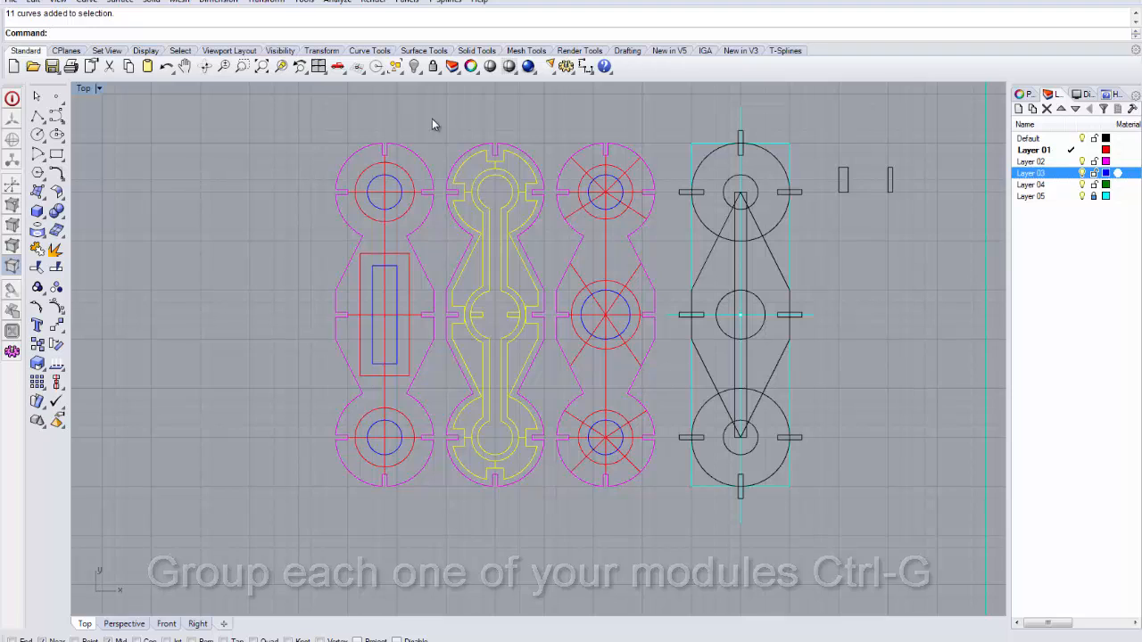
{"action": "left_click_drag", "start_coordinate": [430, 114], "coordinate": [558, 543]}
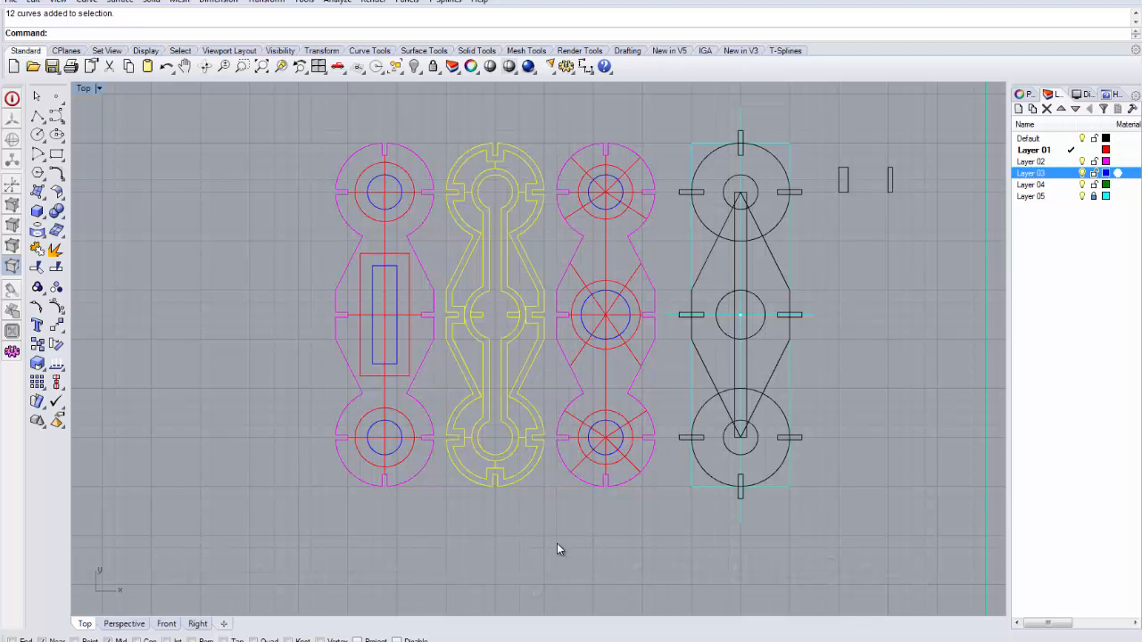
{"action": "key", "text": "ctrl+g"}
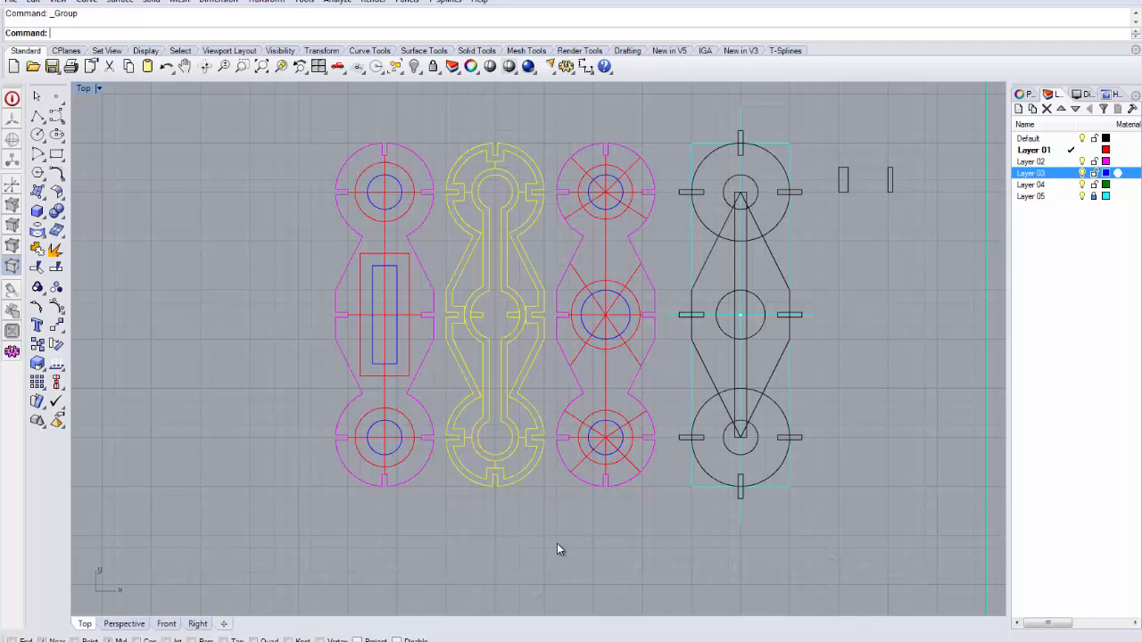
{"action": "left_click", "coordinate": [538, 116]}
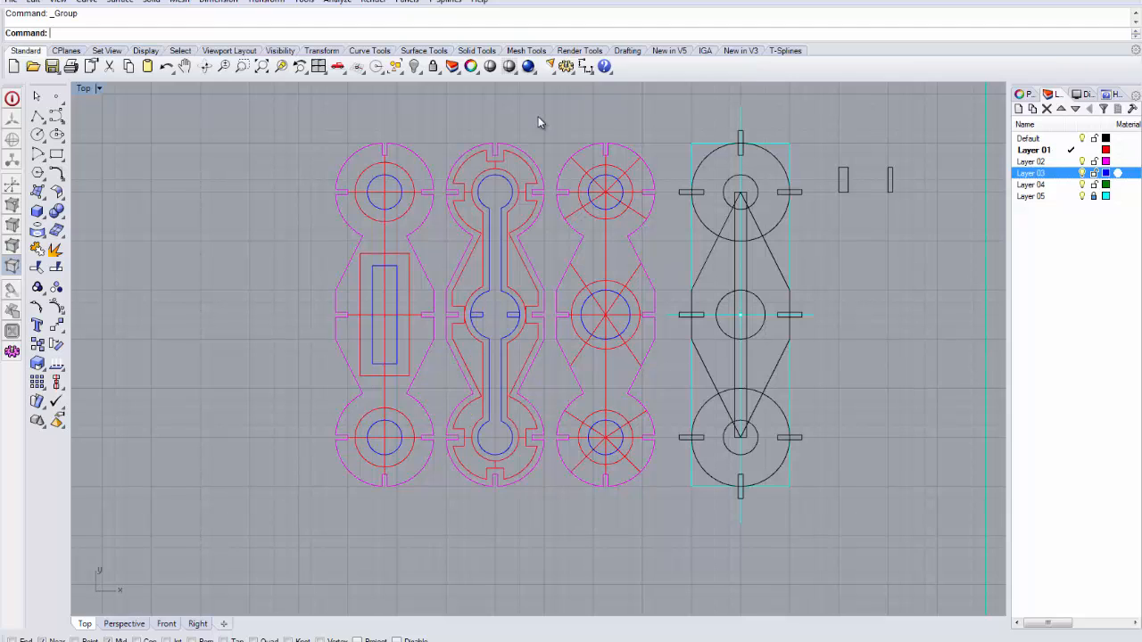
{"action": "left_click_drag", "start_coordinate": [539, 113], "coordinate": [665, 505]}
{"action": "key", "text": "ctrl+g"}
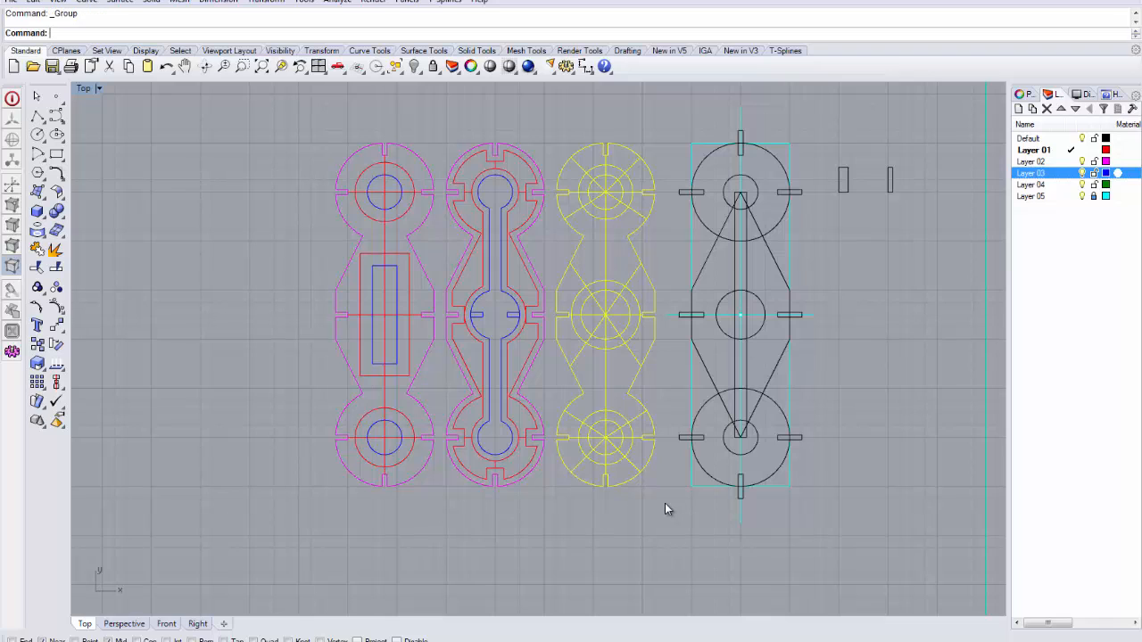
Select all three grouped modules, and unlock Layer 05 and make it the current layer.
{"action": "left_click", "coordinate": [275, 149]}
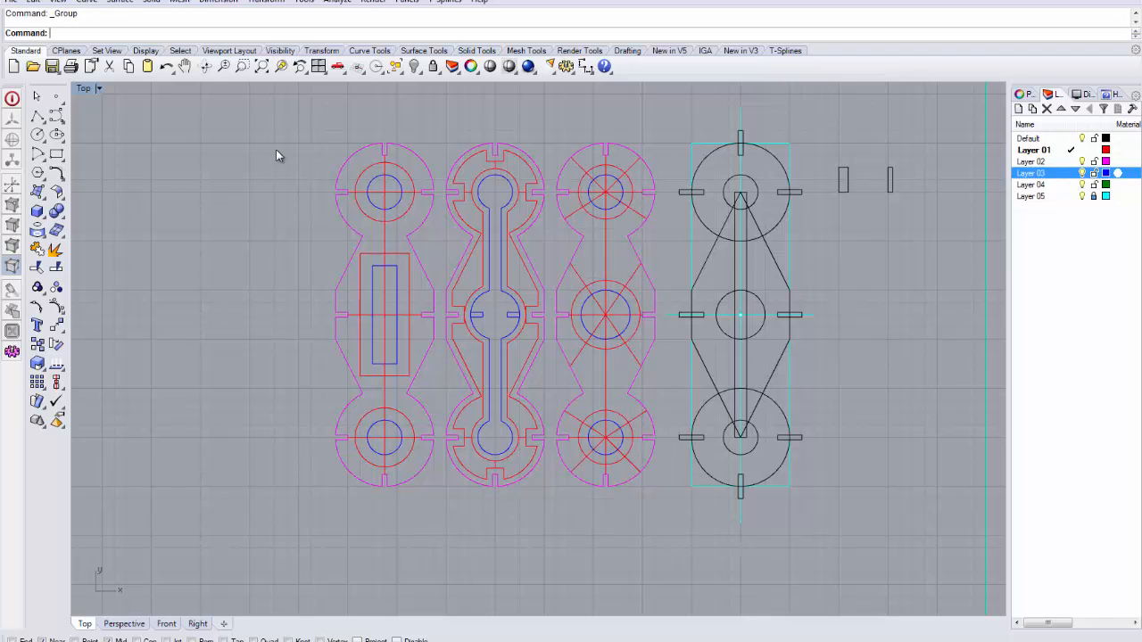
{"action": "left_click_drag", "start_coordinate": [291, 112], "coordinate": [668, 518]}
{"action": "left_click", "coordinate": [1097, 197]}
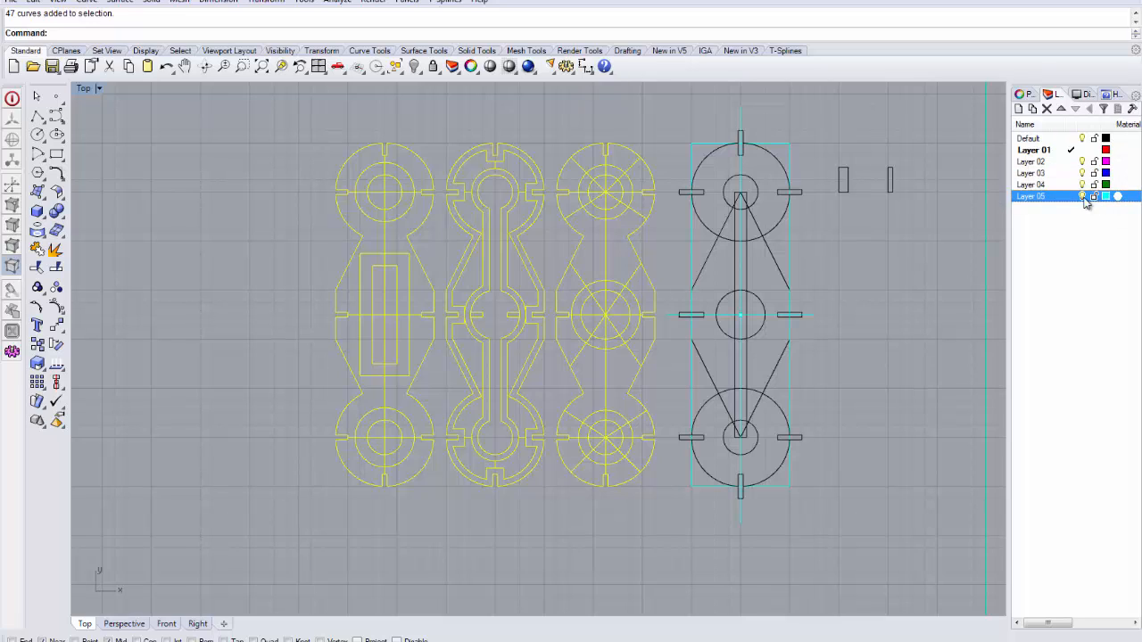
{"action": "left_click", "coordinate": [1072, 197]}
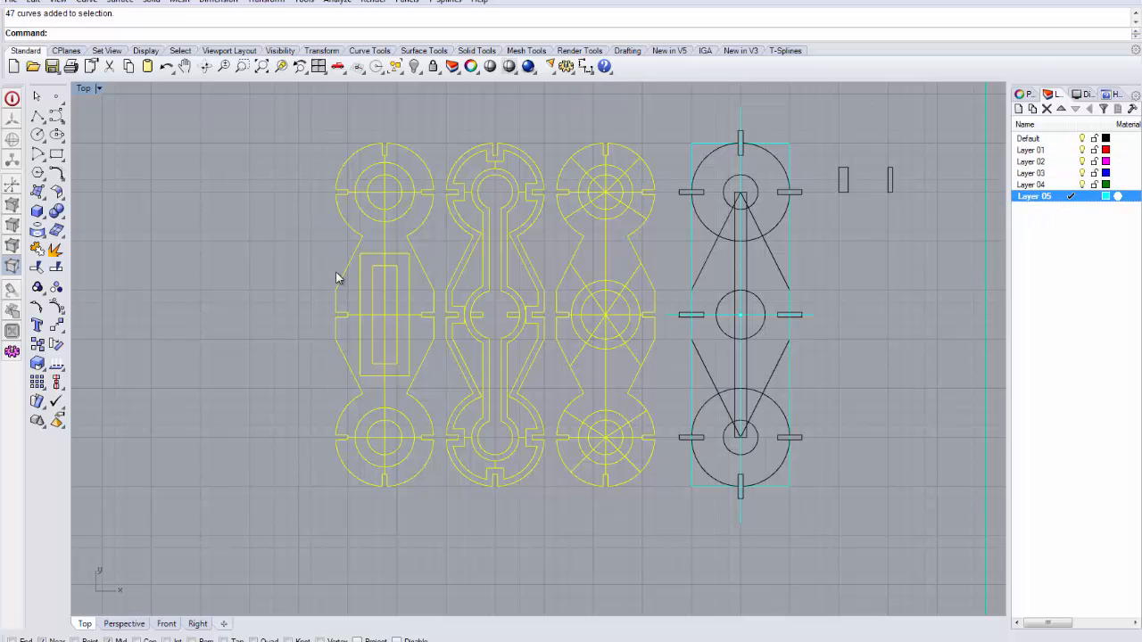
Create a BoundingBox around the three selected modules on Layer 05.
{"action": "type", "text": "BoundingBox"}
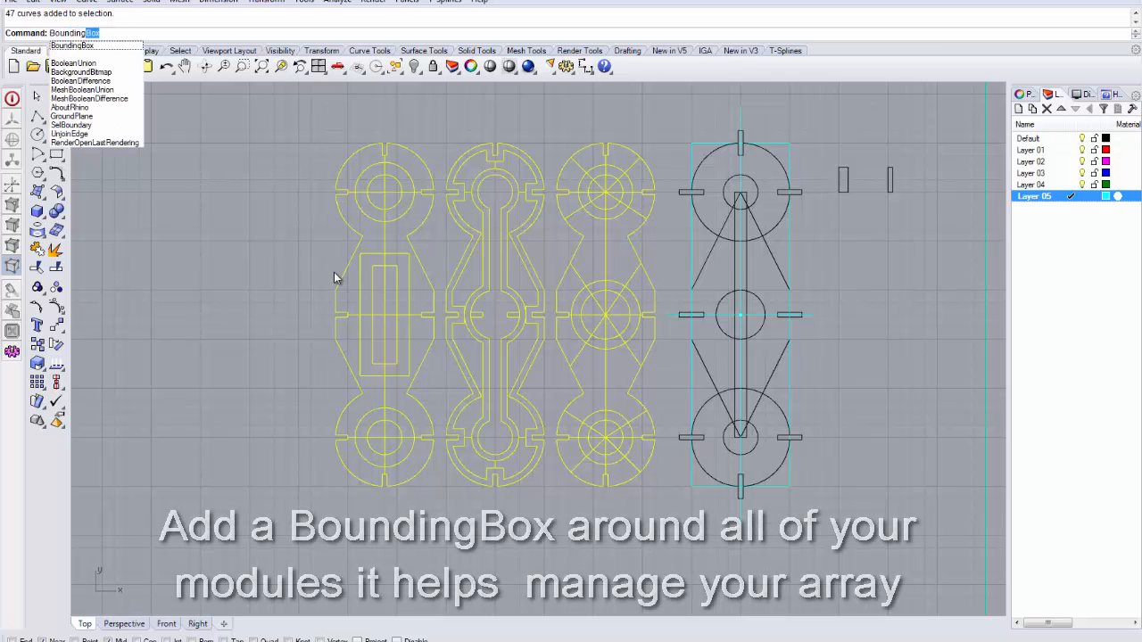
{"action": "key", "text": "Return"}
{"action": "key", "text": "Return"}
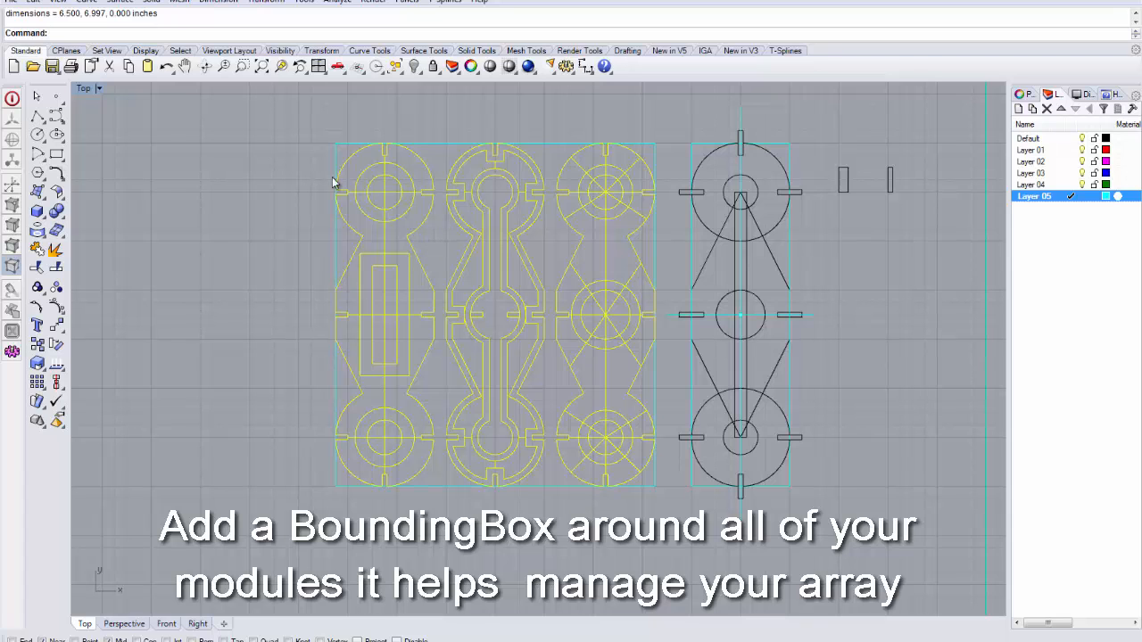
Move the three modules together with their bounding box just inside the upper-left corner of the large cyan sheet outline, leaving a small margin.
{"action": "scroll", "coordinate": [289, 166], "scroll_direction": "down", "scroll_amount": 2}
{"action": "scroll", "coordinate": [287, 178], "scroll_direction": "down", "scroll_amount": 1}
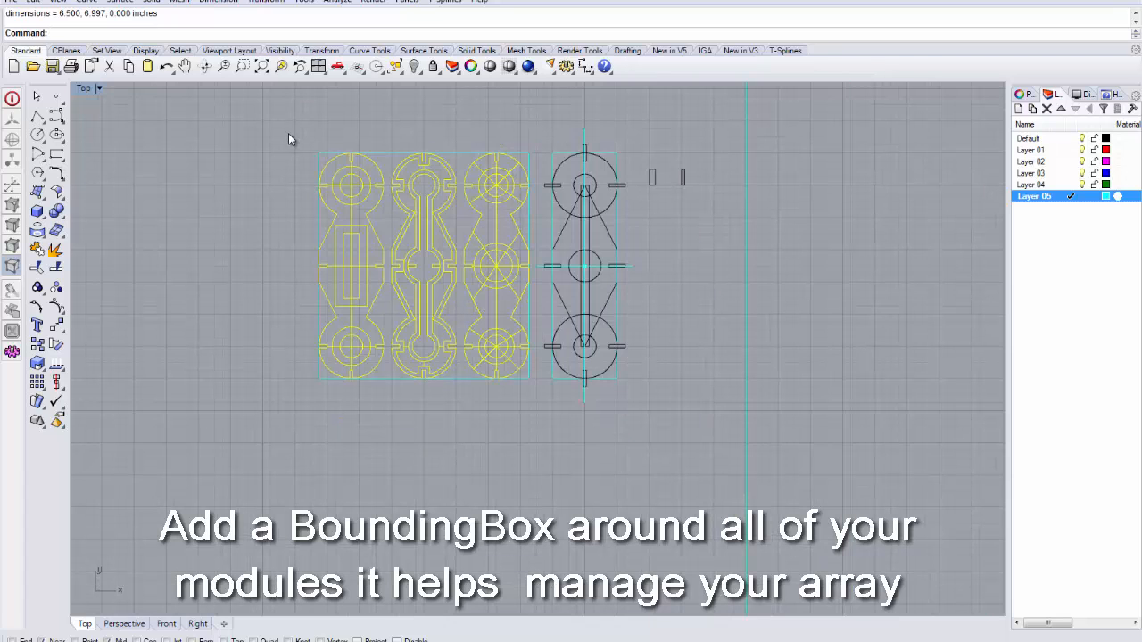
{"action": "left_click_drag", "start_coordinate": [288, 133], "coordinate": [541, 405]}
{"action": "scroll", "coordinate": [535, 414], "scroll_direction": "down", "scroll_amount": 2}
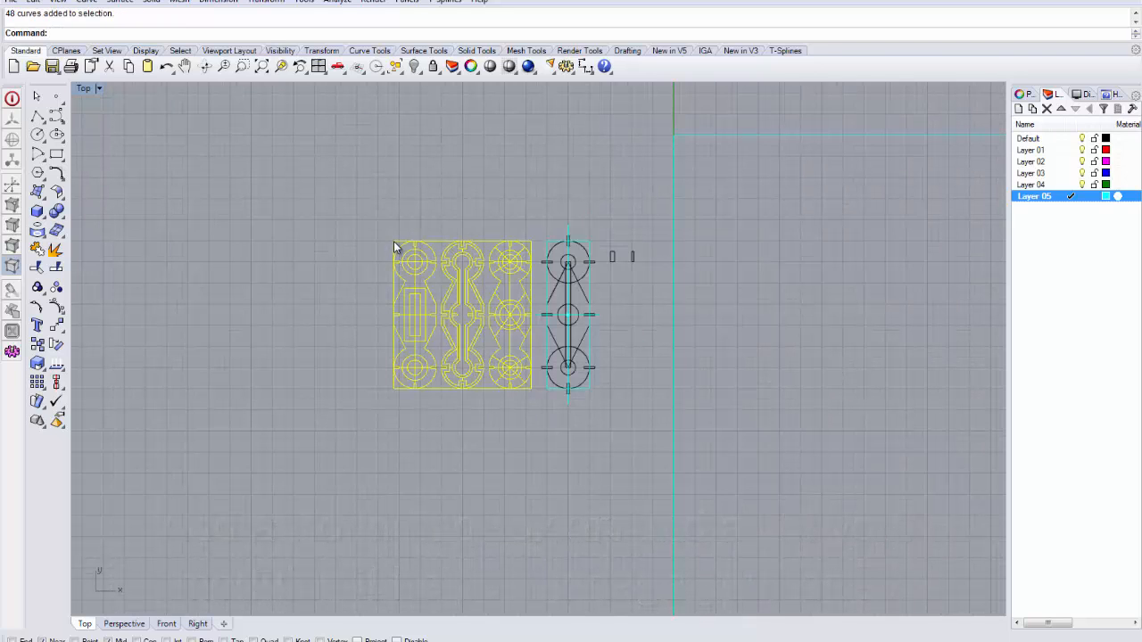
{"action": "left_click_drag", "start_coordinate": [393, 240], "coordinate": [683, 257]}
{"action": "scroll", "coordinate": [683, 254], "scroll_direction": "up", "scroll_amount": 5}
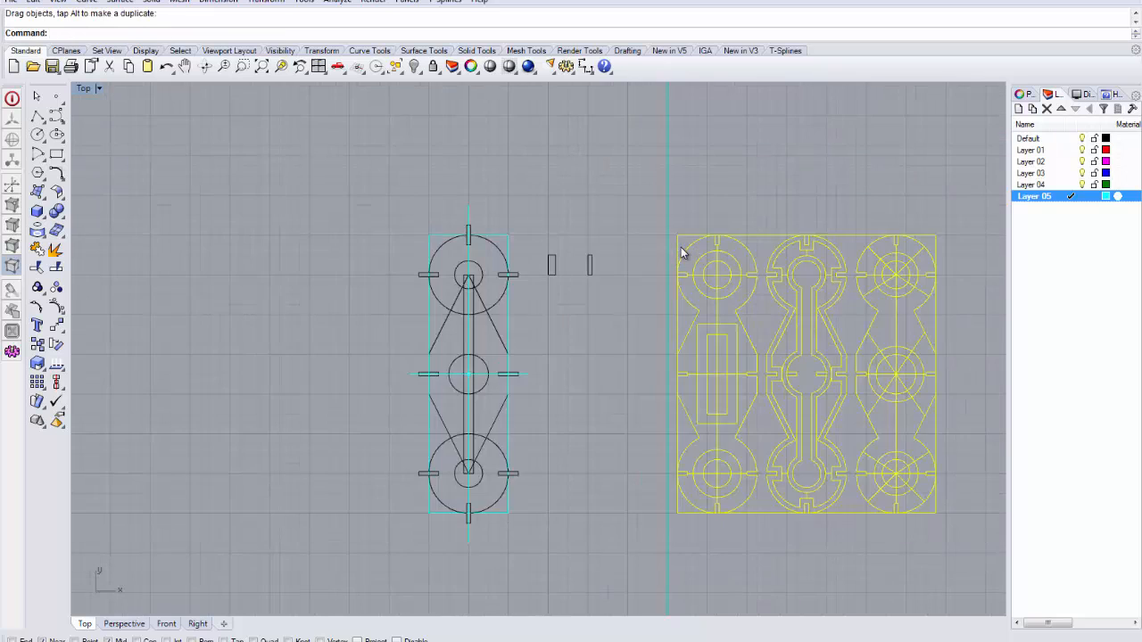
{"action": "scroll", "coordinate": [680, 247], "scroll_direction": "down", "scroll_amount": 4}
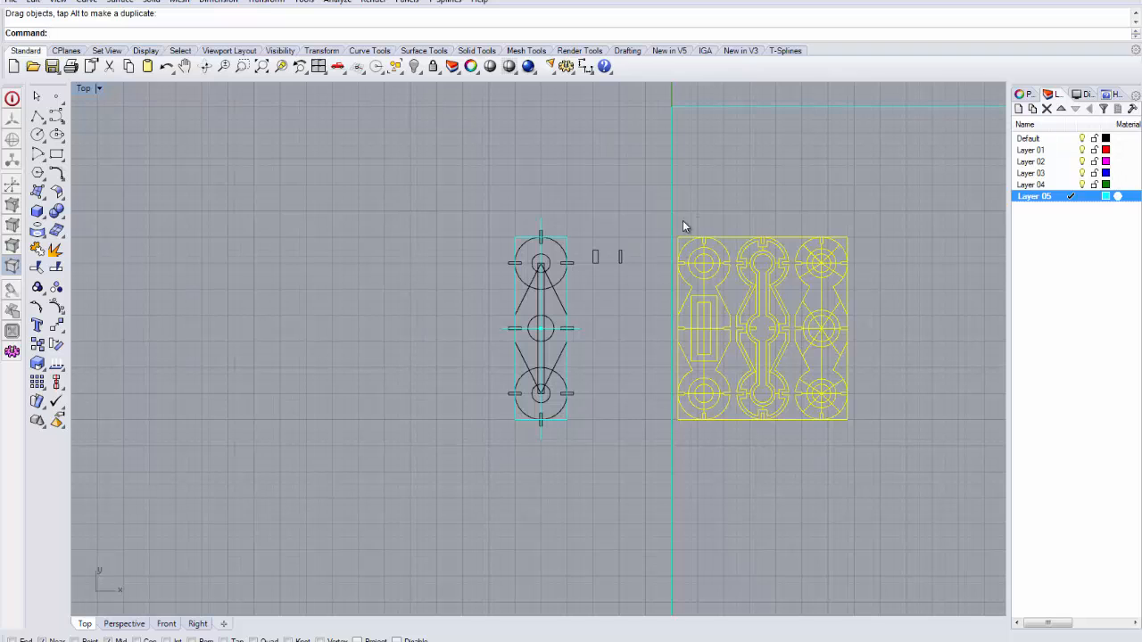
{"action": "left_click_drag", "start_coordinate": [678, 236], "coordinate": [672, 163]}
{"action": "scroll", "coordinate": [681, 112], "scroll_direction": "up", "scroll_amount": 8}
{"action": "scroll", "coordinate": [676, 200], "scroll_direction": "down", "scroll_amount": 5}
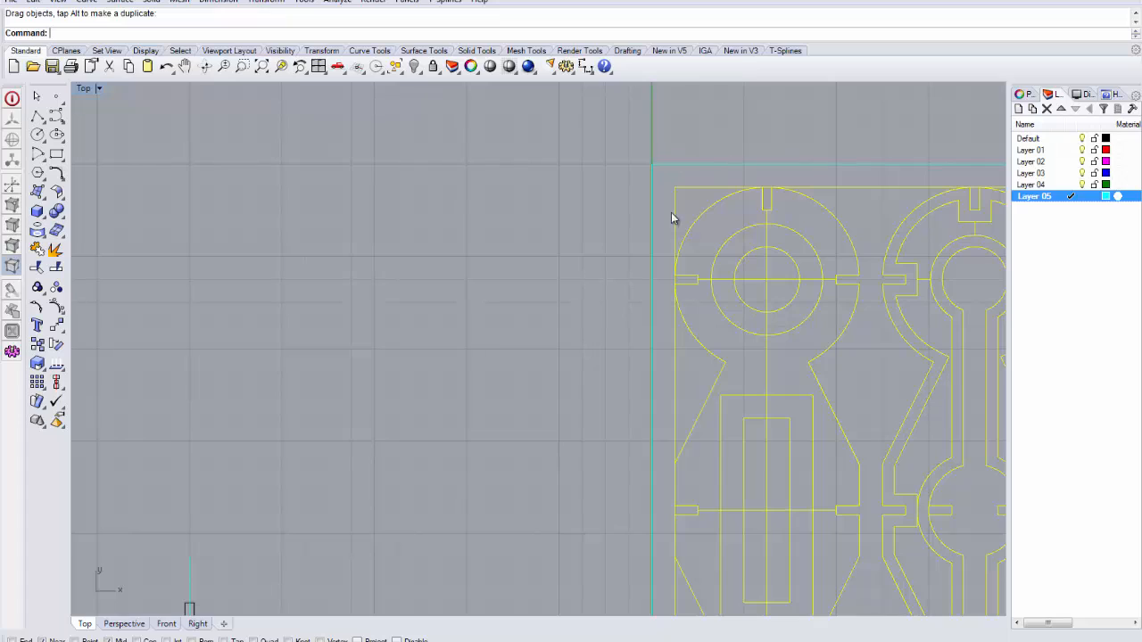
Examine the placed modules within the full sheet outline and the space available for repeating them.
{"action": "scroll", "coordinate": [699, 293], "scroll_direction": "down", "scroll_amount": 6}
{"action": "scroll", "coordinate": [758, 403], "scroll_direction": "up", "scroll_amount": 5}
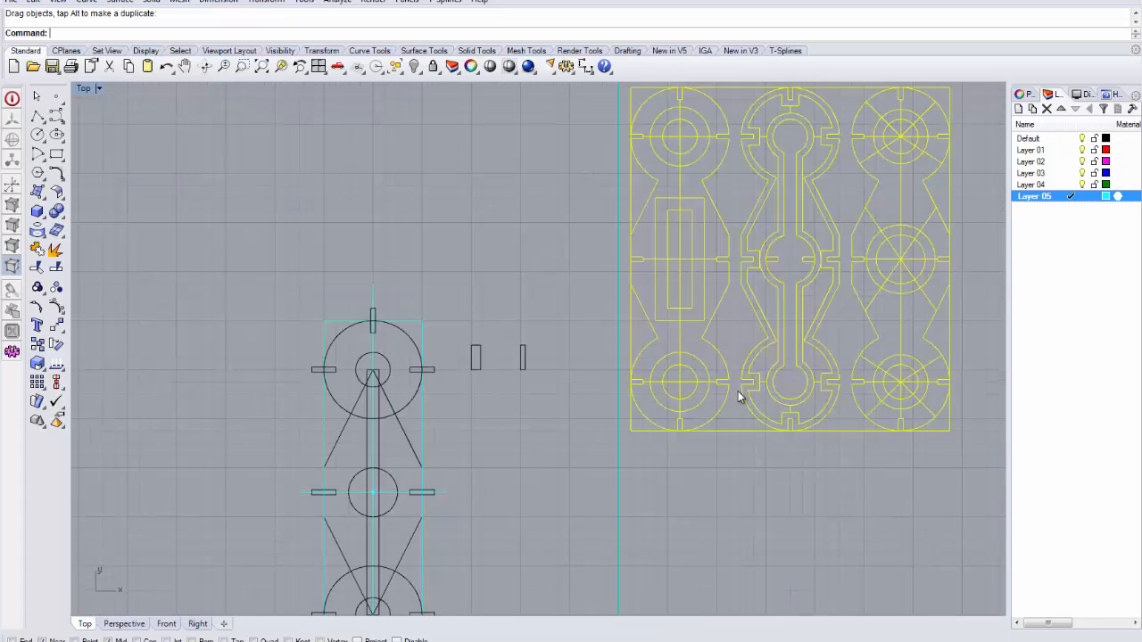
{"action": "scroll", "coordinate": [739, 395], "scroll_direction": "down", "scroll_amount": 5}
{"action": "scroll", "coordinate": [745, 395], "scroll_direction": "down", "scroll_amount": 3}
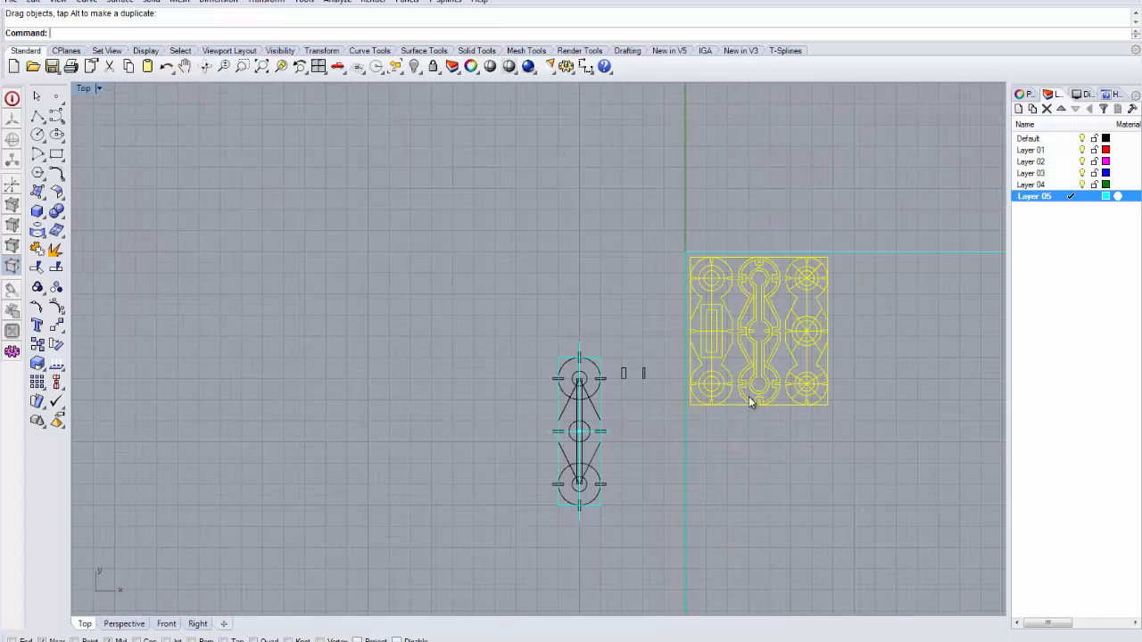
{"action": "scroll", "coordinate": [810, 446], "scroll_direction": "up", "scroll_amount": 1}
{"action": "right_click_drag", "start_coordinate": [828, 458], "coordinate": [540, 407]}
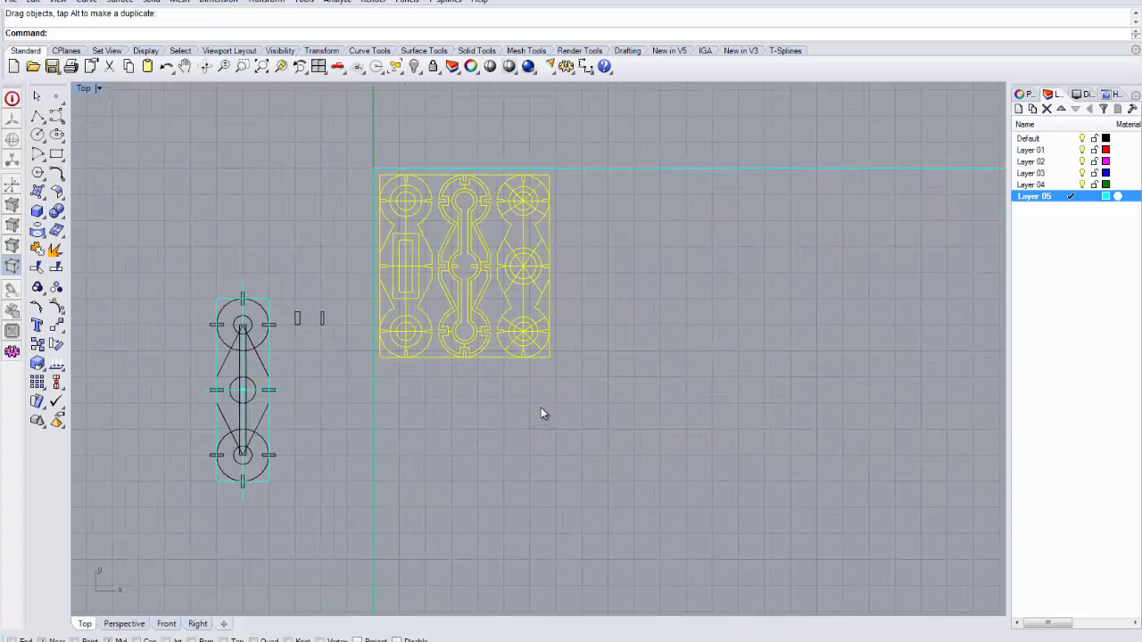
{"action": "scroll", "coordinate": [540, 407], "scroll_direction": "down", "scroll_amount": 4}
{"action": "right_click_drag", "start_coordinate": [687, 464], "coordinate": [633, 349]}
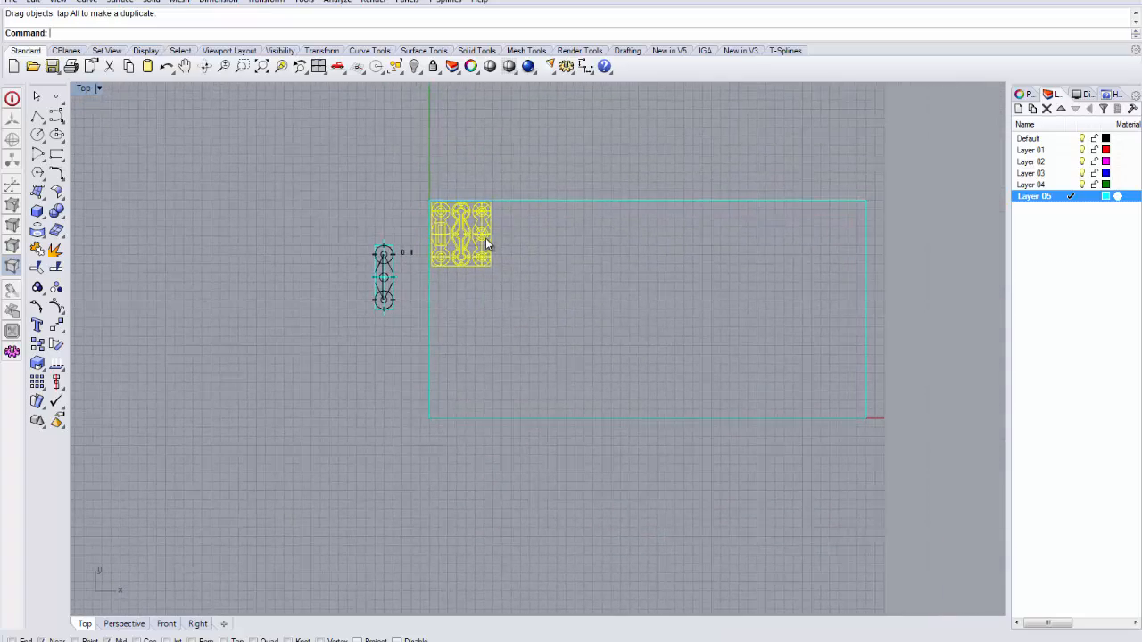
{"action": "scroll", "coordinate": [485, 238], "scroll_direction": "up", "scroll_amount": 4}
{"action": "right_click_drag", "start_coordinate": [646, 308], "coordinate": [486, 287]}
{"action": "scroll", "coordinate": [486, 287], "scroll_direction": "up", "scroll_amount": 2}
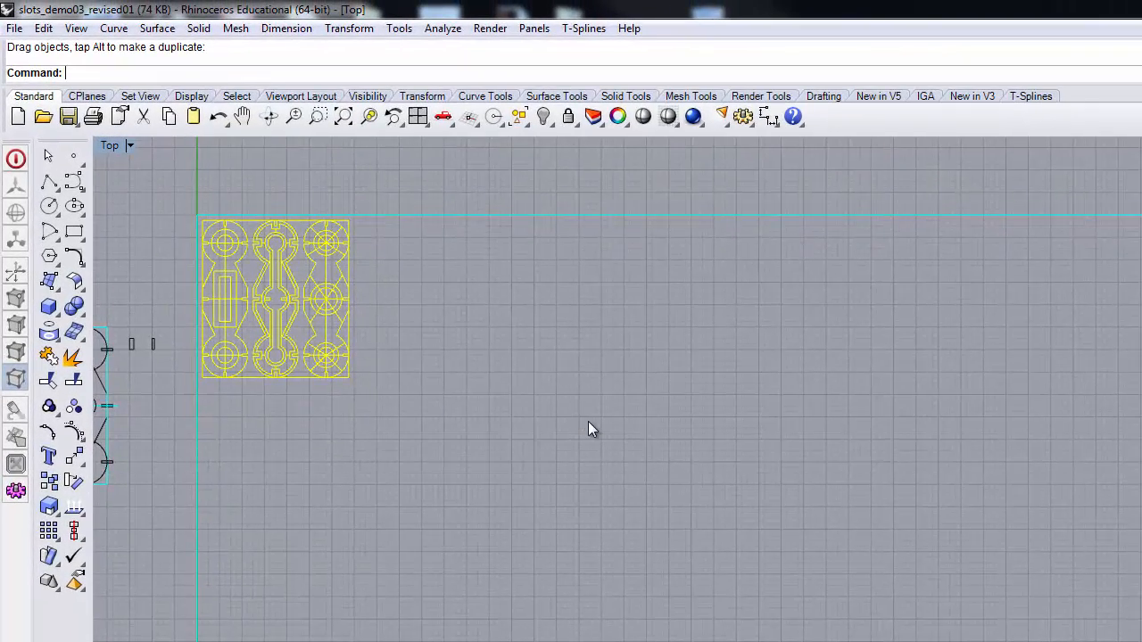
{"action": "scroll", "coordinate": [595, 421], "scroll_direction": "up", "scroll_amount": 2}
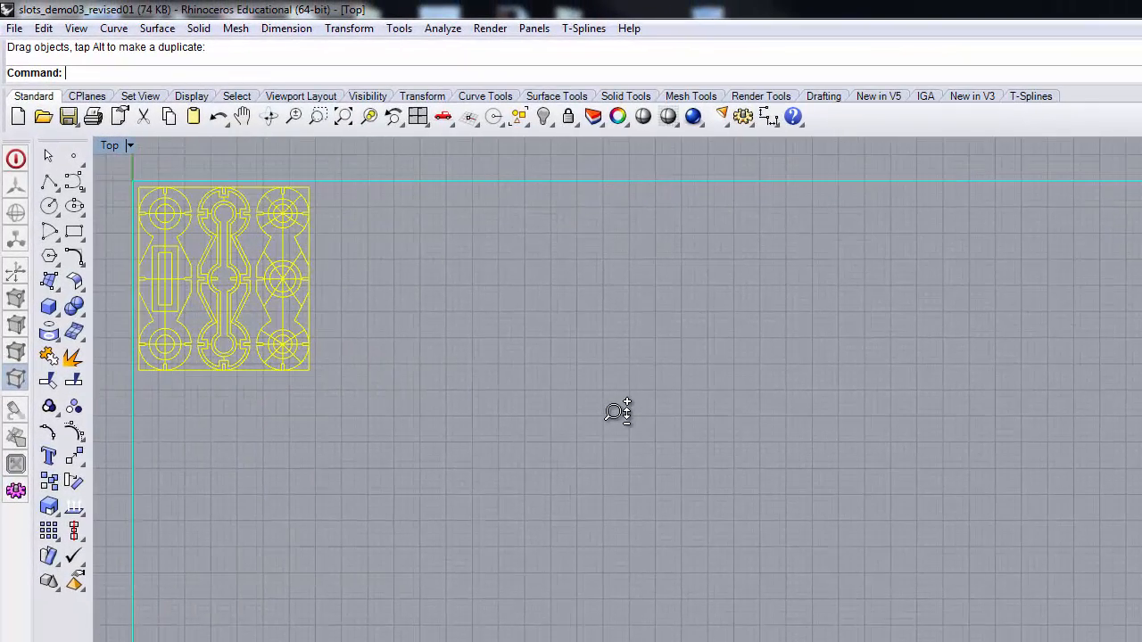
{"action": "scroll", "coordinate": [616, 412], "scroll_direction": "down", "scroll_amount": 3}
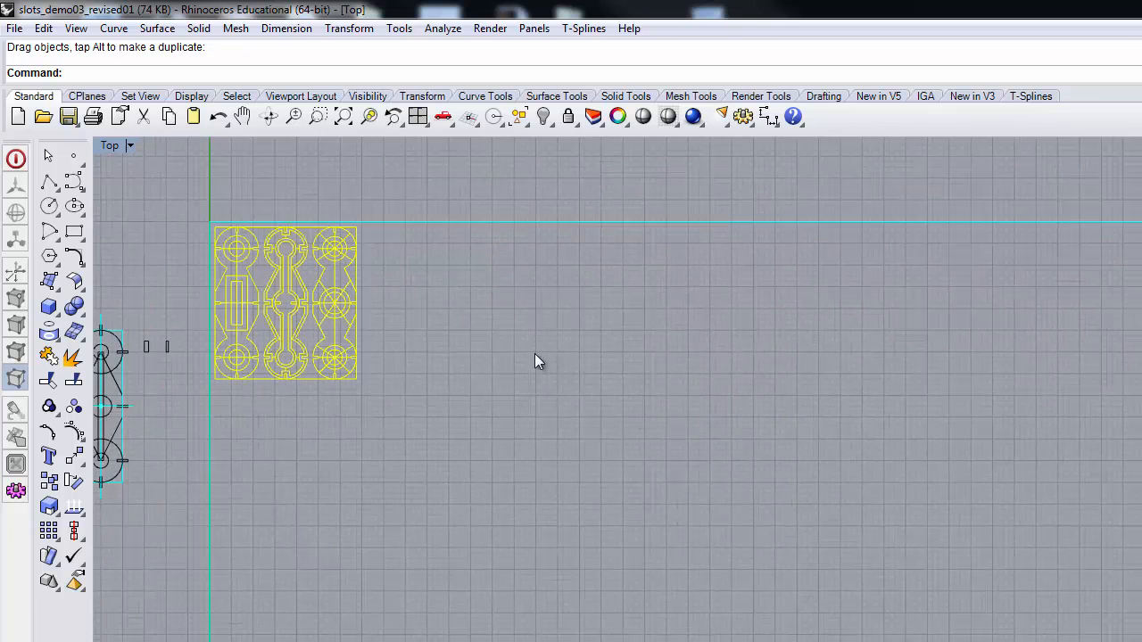
Start a rectangular Array of the selected modules with 12 copies in X and 6 in Y.
{"action": "type", "text": "Arr"}
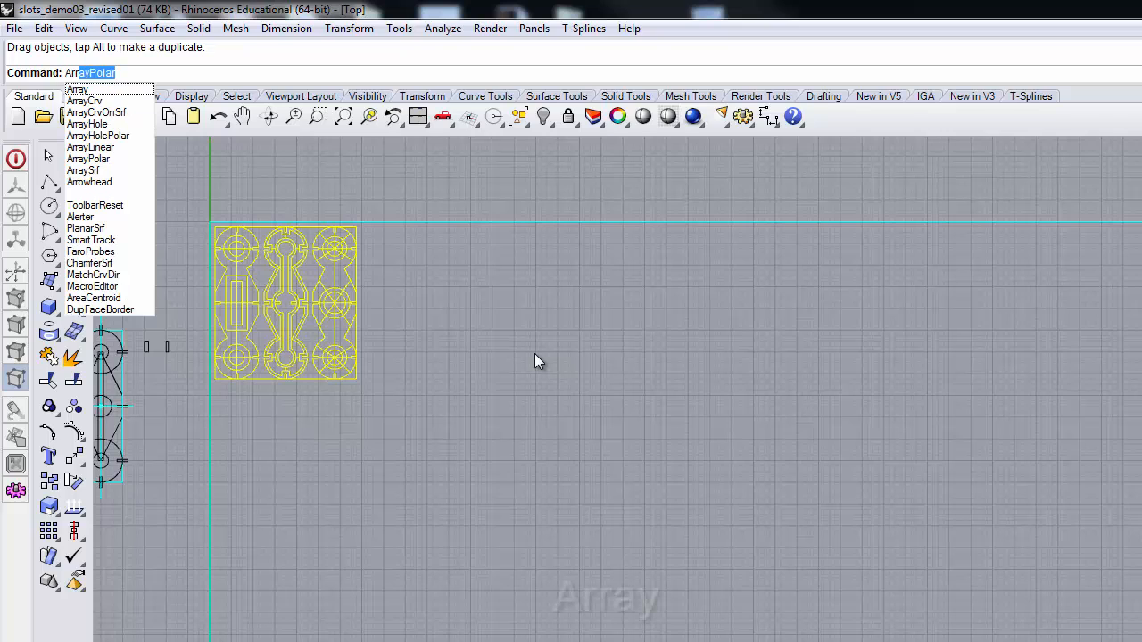
{"action": "left_click", "coordinate": [77, 91]}
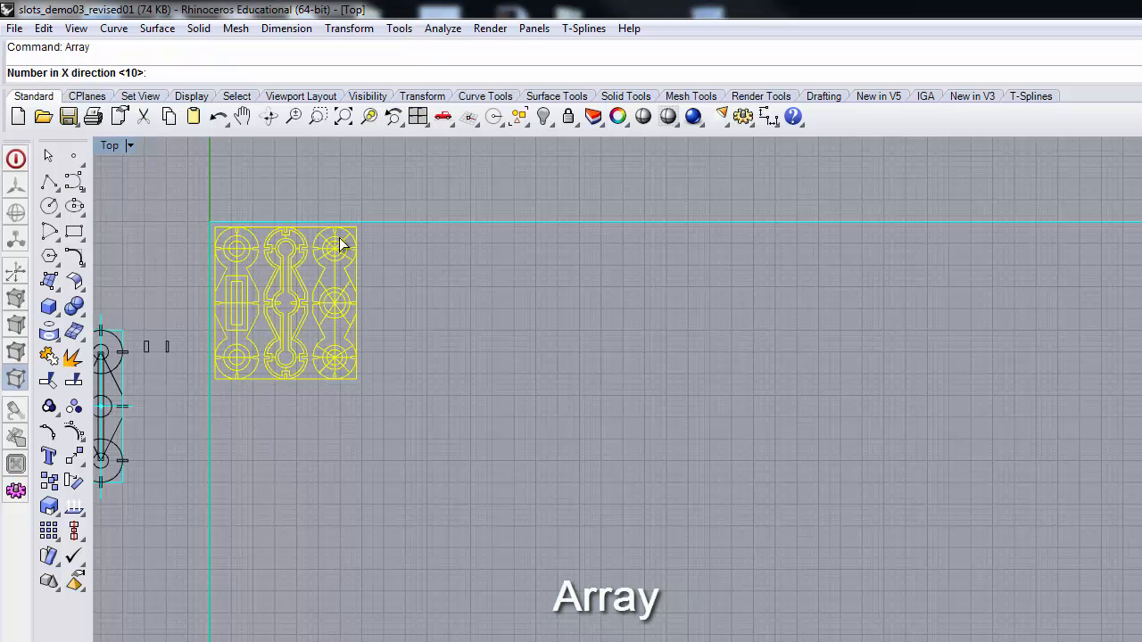
{"action": "type", "text": "12"}
{"action": "key", "text": "Return"}
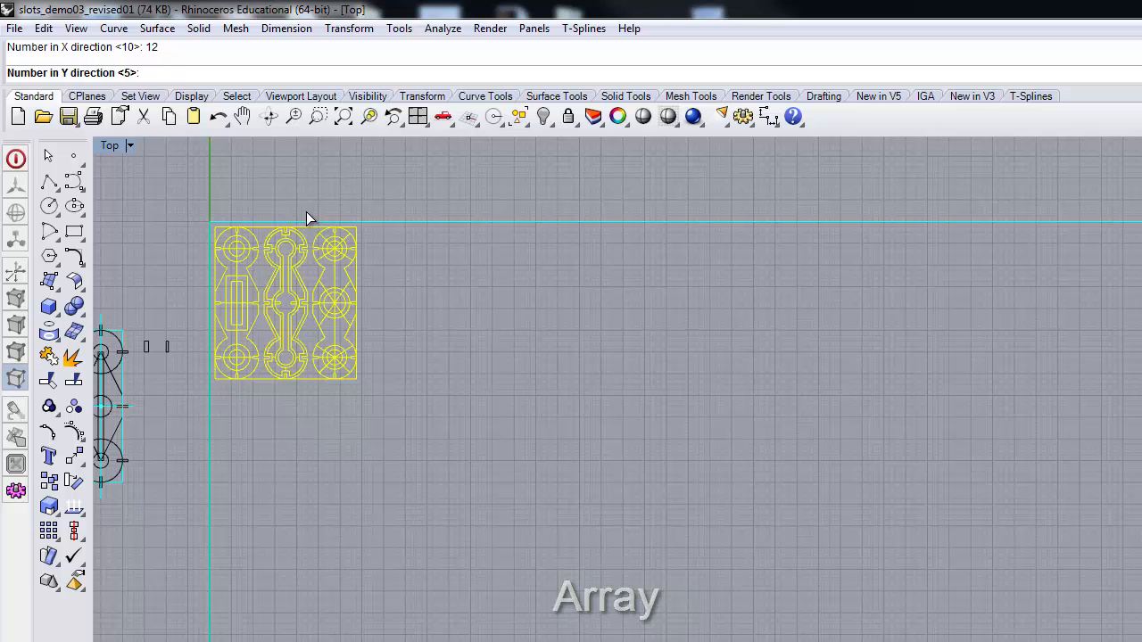
{"action": "type", "text": "6"}
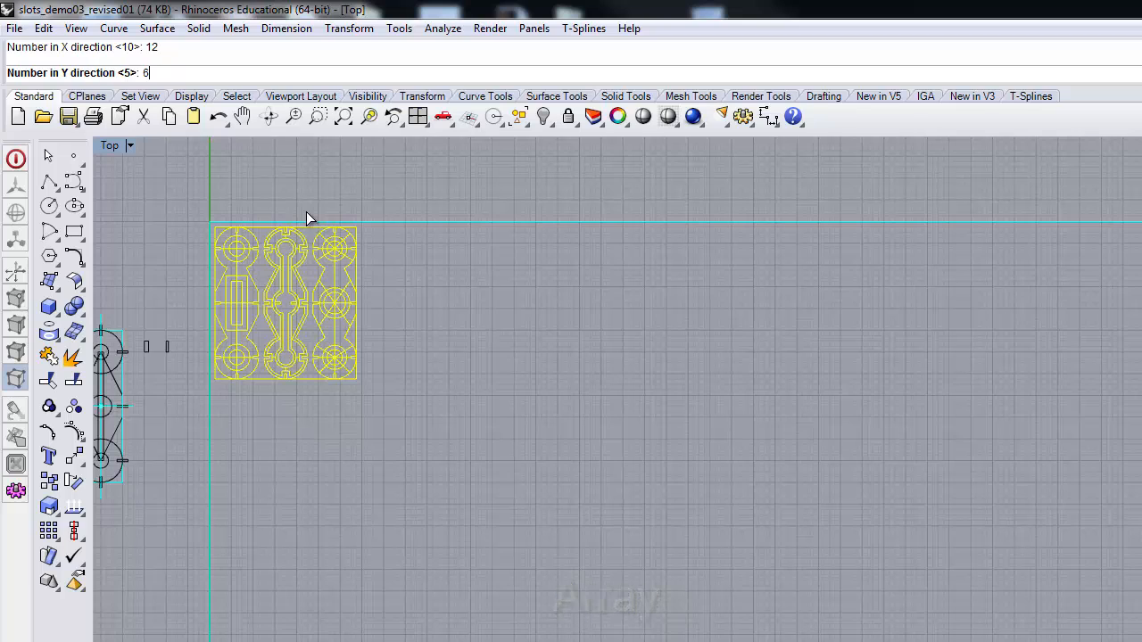
{"action": "key", "text": "Return"}
{"action": "key", "text": "Return"}
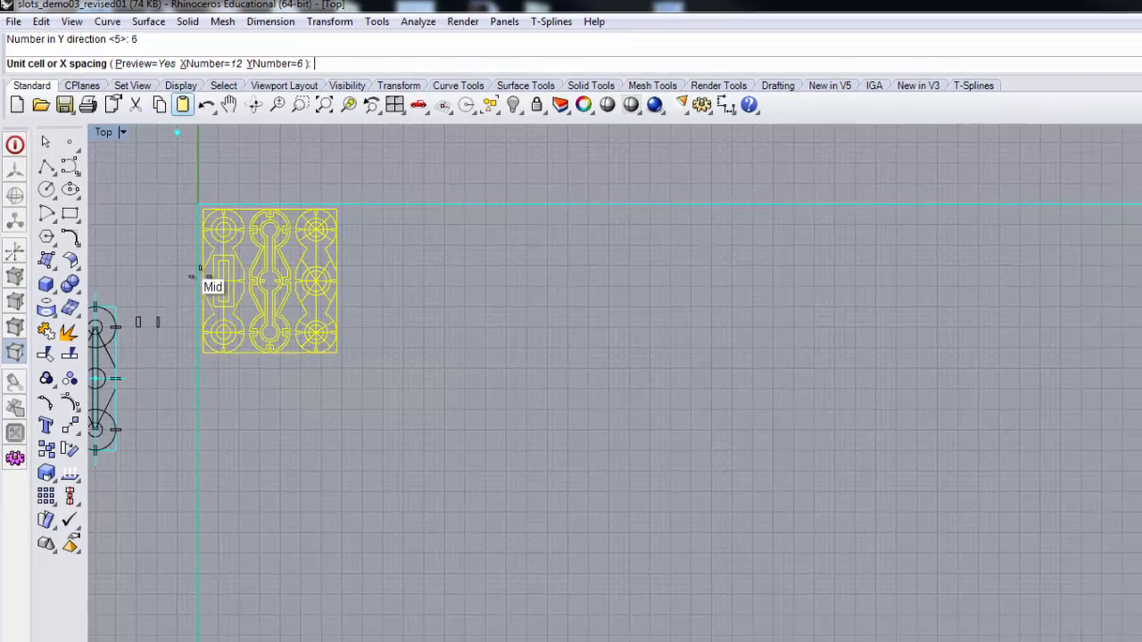
Define the array's unit cell from the sheet's edge with an X spacing of 6.75 and a Y spacing of -7.25 inches.
{"action": "scroll", "coordinate": [182, 361], "scroll_direction": "up", "scroll_amount": 8}
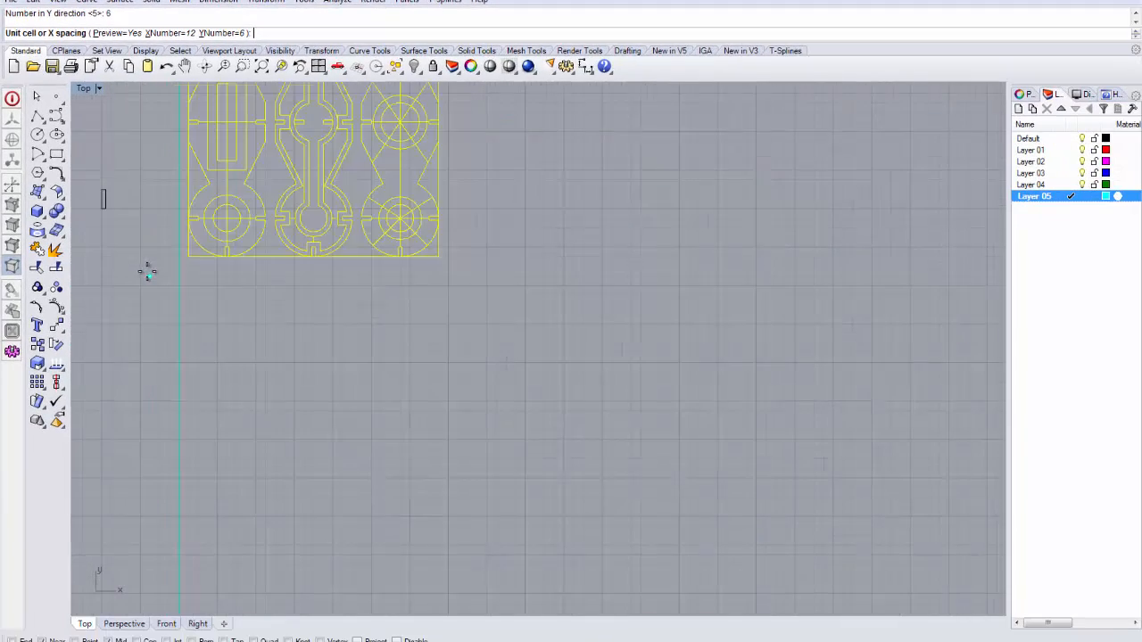
{"action": "scroll", "coordinate": [205, 350], "scroll_direction": "up", "scroll_amount": 2}
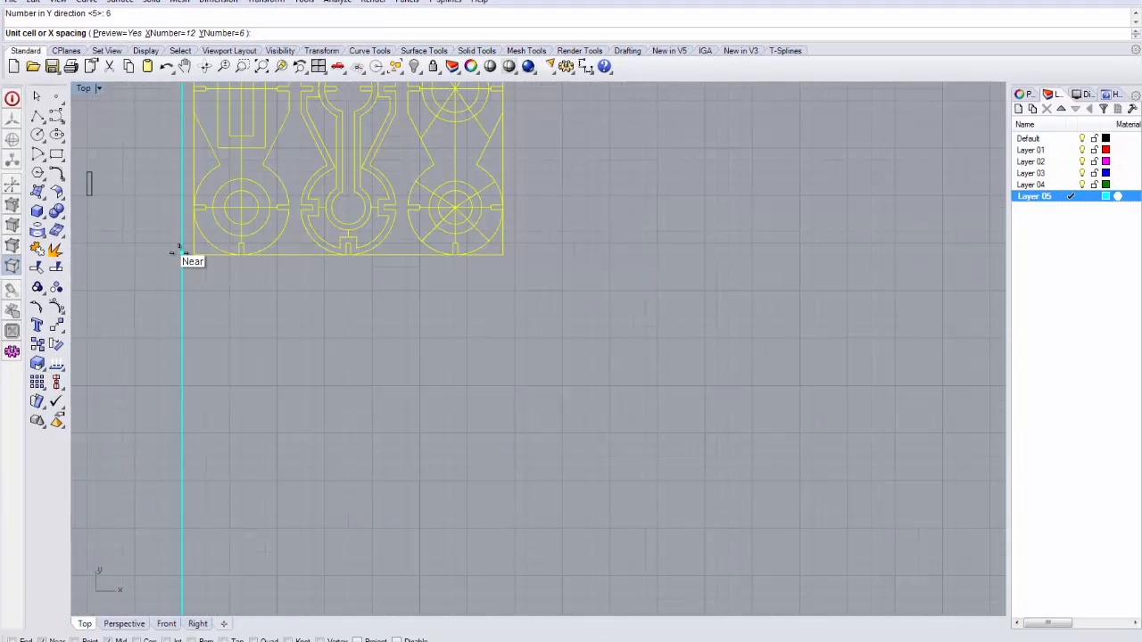
{"action": "left_click", "coordinate": [181, 252]}
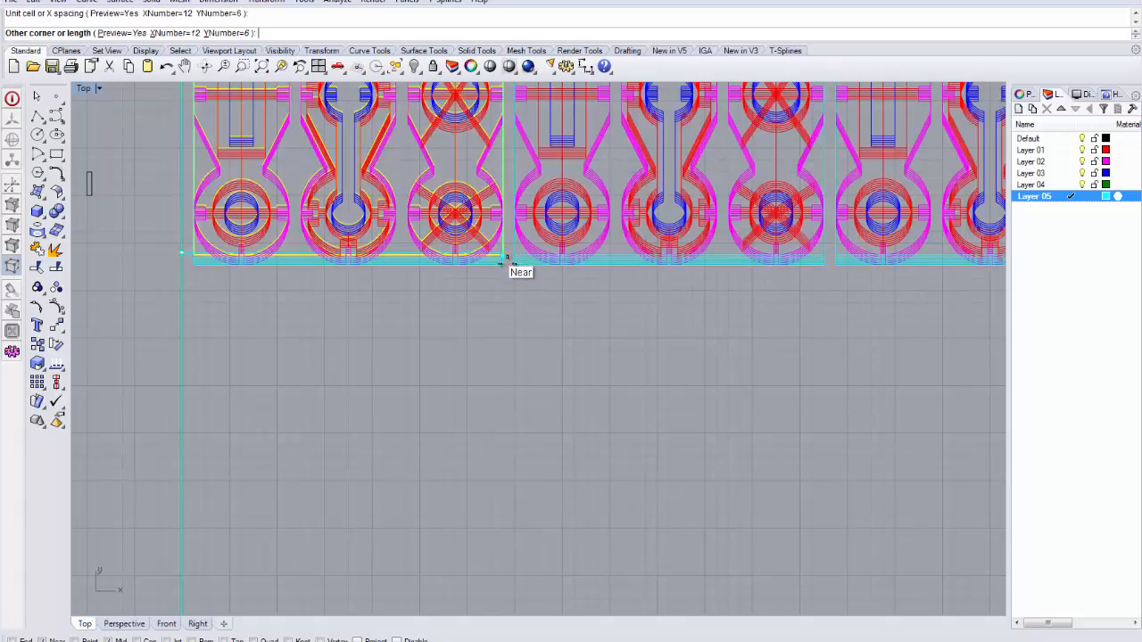
{"action": "scroll", "coordinate": [496, 400], "scroll_direction": "down", "scroll_amount": 3}
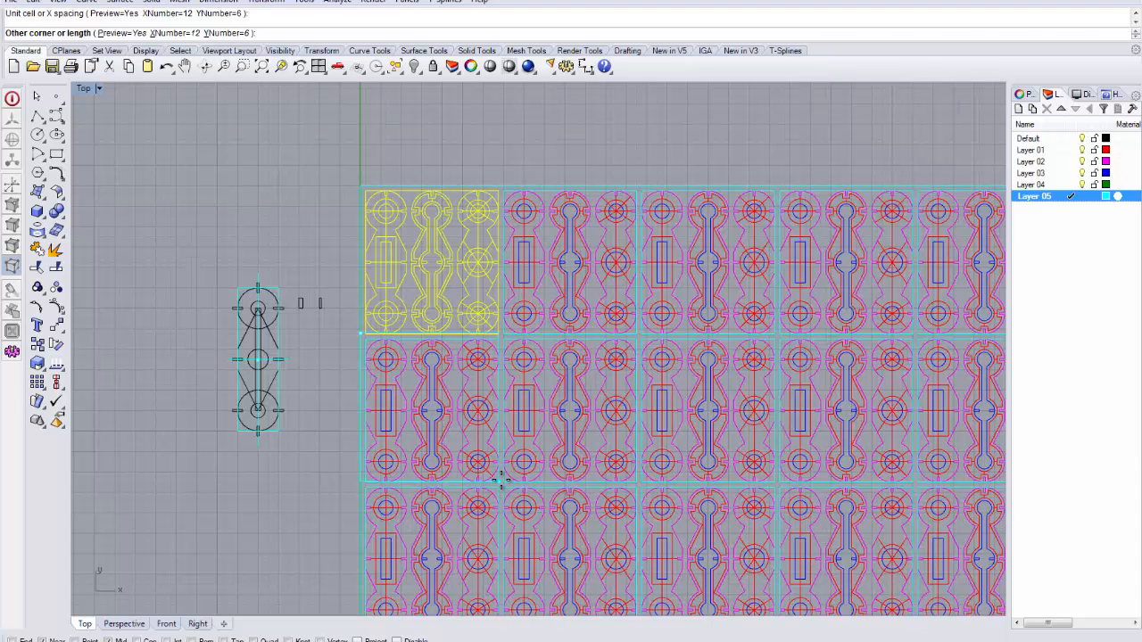
{"action": "left_click", "coordinate": [501, 480]}
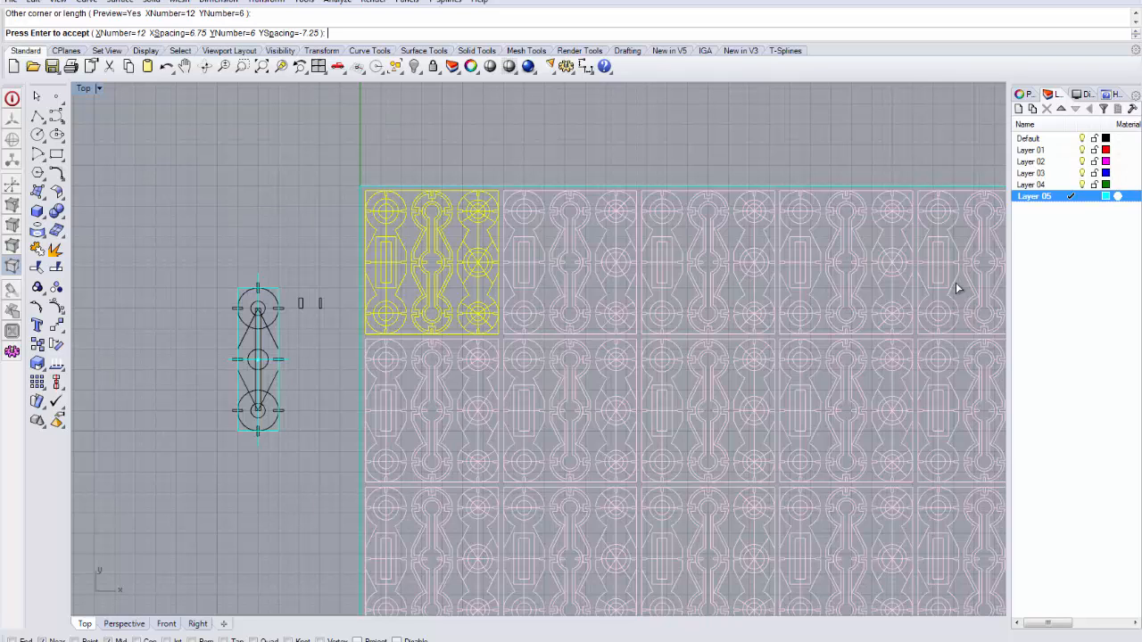
{"action": "scroll", "coordinate": [545, 279], "scroll_direction": "down", "scroll_amount": 4}
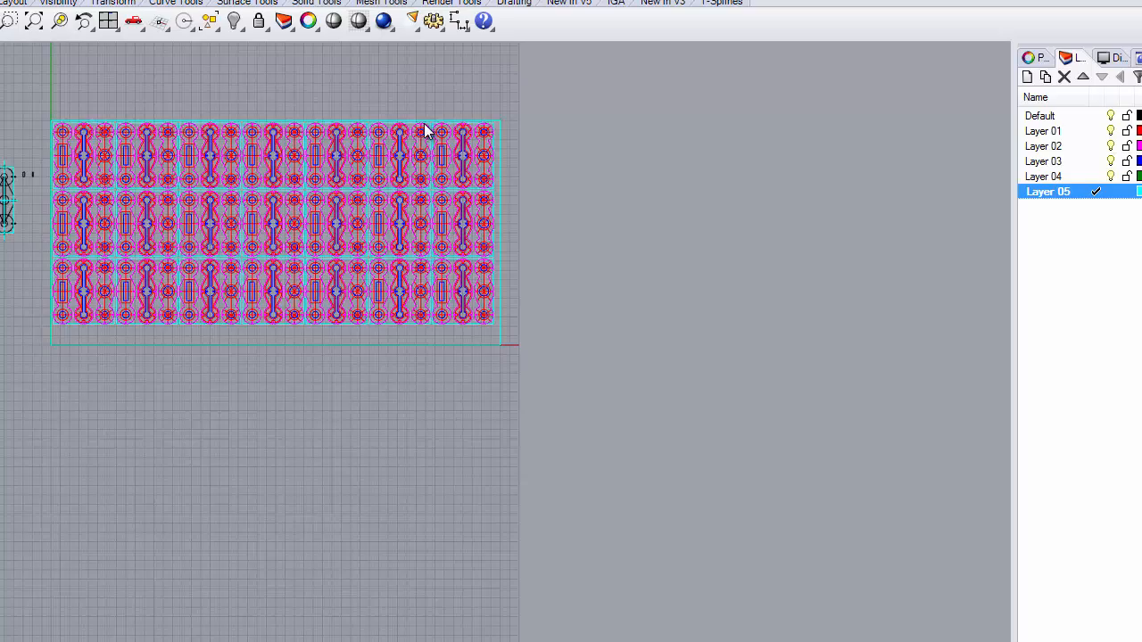
Examine how the arrayed columns end near the vertical edge of the cyan sheet outline.
{"action": "scroll", "coordinate": [496, 138], "scroll_direction": "up", "scroll_amount": 6}
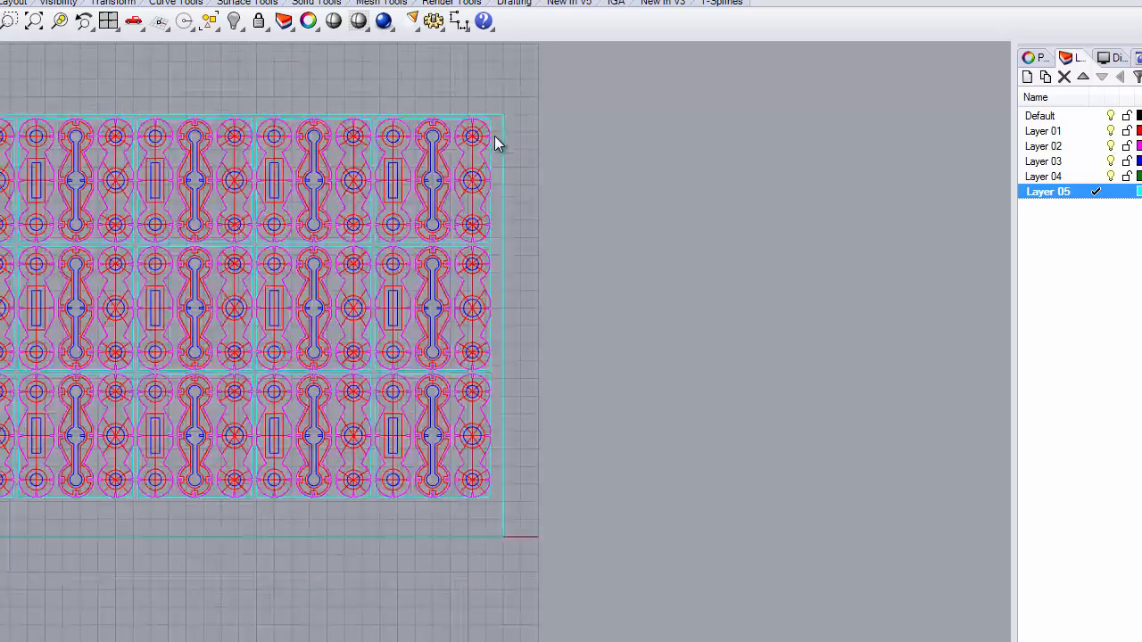
{"action": "scroll", "coordinate": [467, 128], "scroll_direction": "down", "scroll_amount": 1}
{"action": "scroll", "coordinate": [467, 127], "scroll_direction": "up", "scroll_amount": 3}
{"action": "scroll", "coordinate": [466, 128], "scroll_direction": "down", "scroll_amount": 3}
{"action": "scroll", "coordinate": [468, 129], "scroll_direction": "up", "scroll_amount": 1}
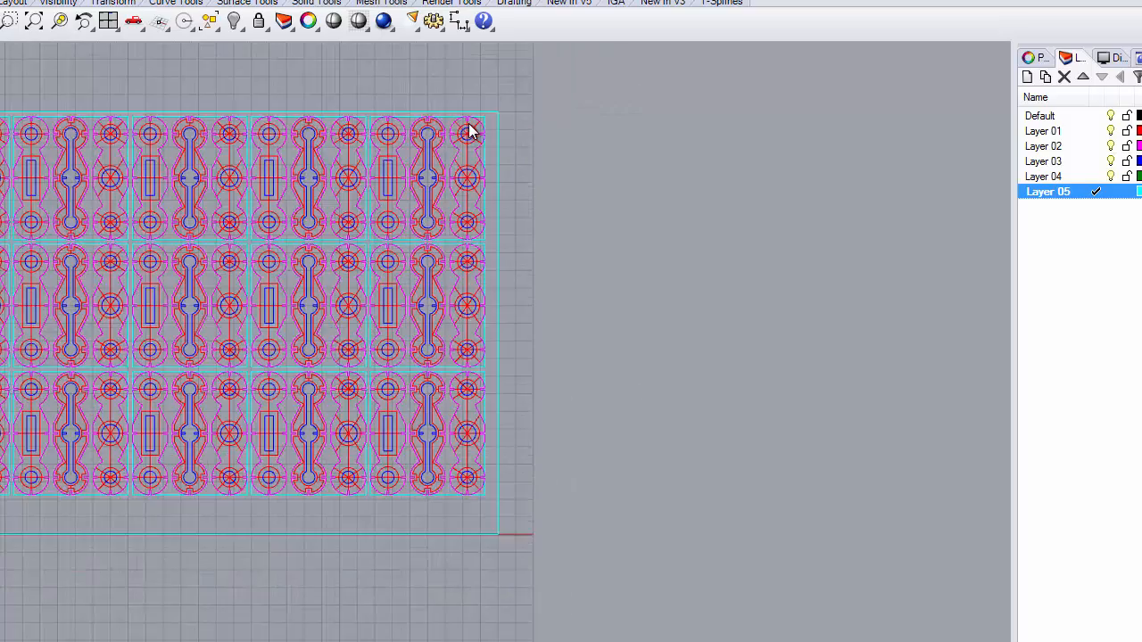
{"action": "scroll", "coordinate": [470, 132], "scroll_direction": "down", "scroll_amount": 2}
Select all the arrayed modules inside the sheet outline and examine the empty strip between their last row and the sheet's lower edge.
{"action": "left_click_drag", "start_coordinate": [18, 98], "coordinate": [519, 328]}
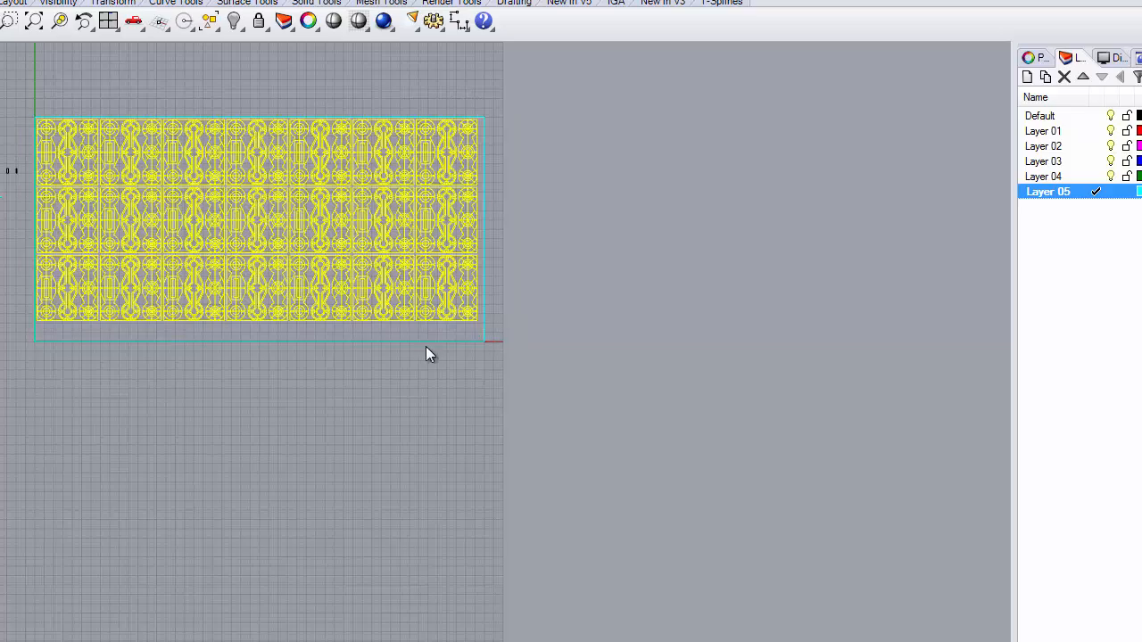
{"action": "scroll", "coordinate": [86, 326], "scroll_direction": "up", "scroll_amount": 3}
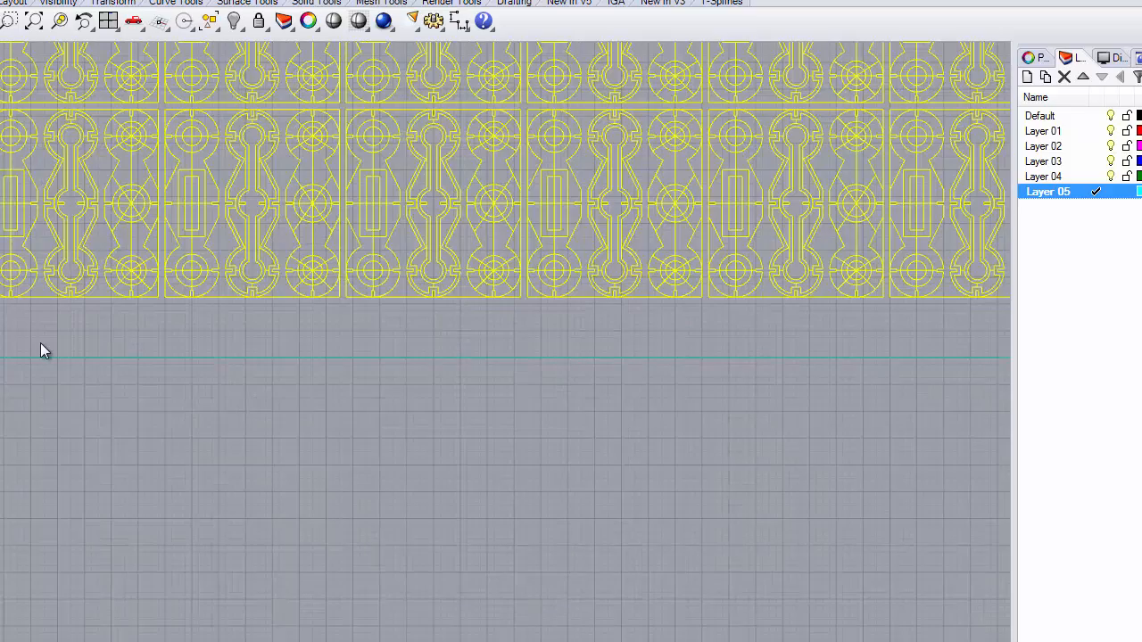
{"action": "scroll", "coordinate": [40, 343], "scroll_direction": "down", "scroll_amount": 4}
{"action": "scroll", "coordinate": [44, 338], "scroll_direction": "up", "scroll_amount": 1}
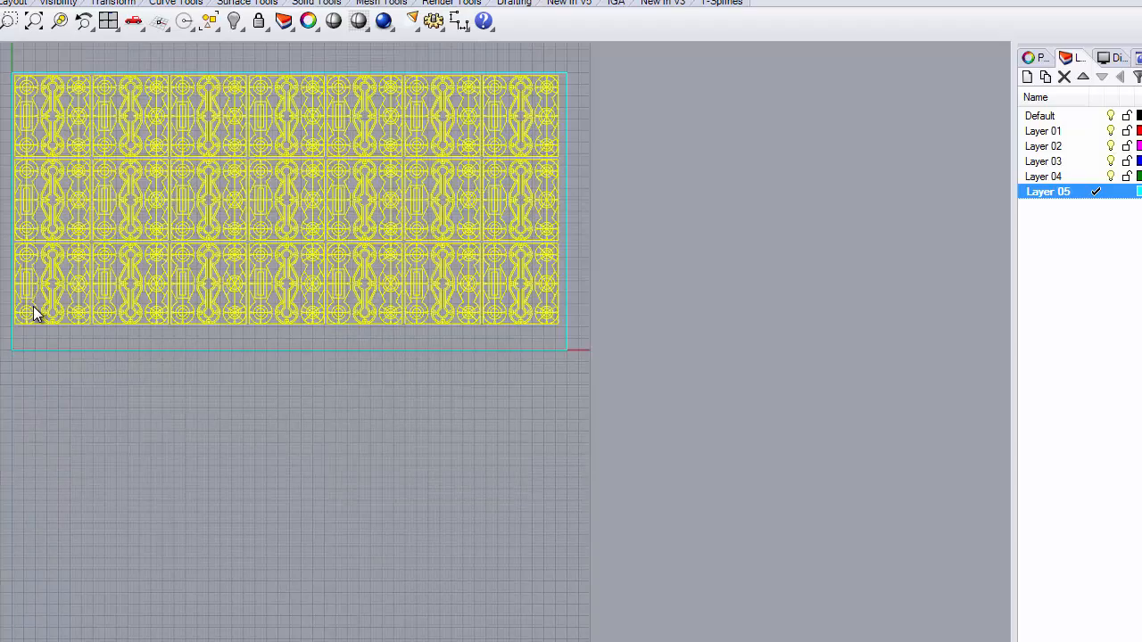
{"action": "scroll", "coordinate": [77, 331], "scroll_direction": "up", "scroll_amount": 3}
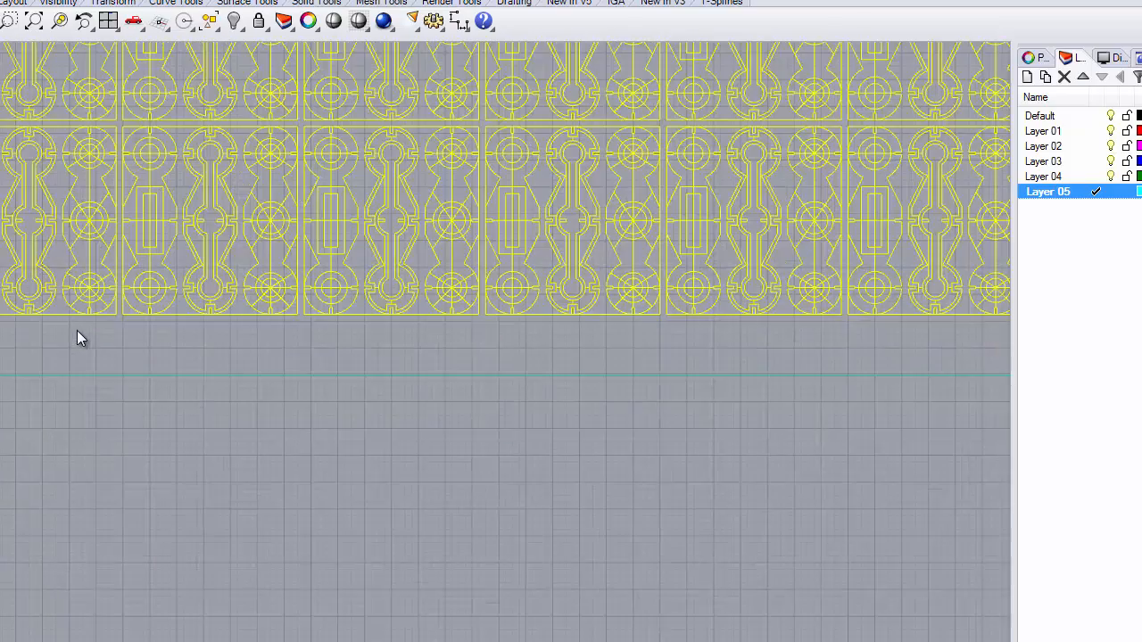
{"action": "scroll", "coordinate": [76, 337], "scroll_direction": "down", "scroll_amount": 2}
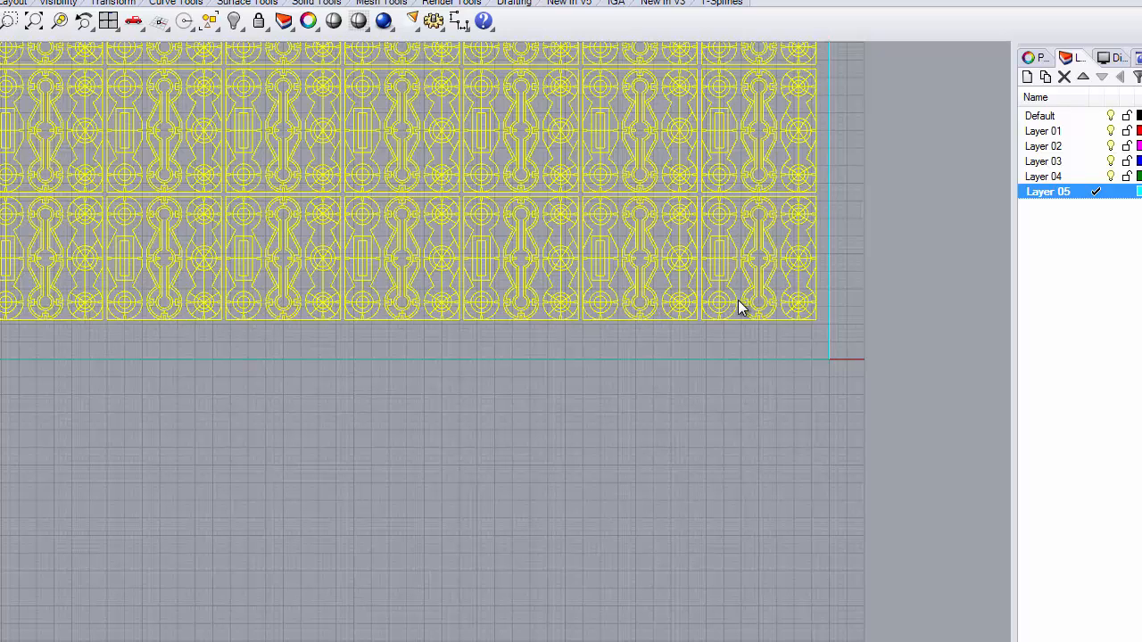
{"action": "scroll", "coordinate": [747, 308], "scroll_direction": "down", "scroll_amount": 3}
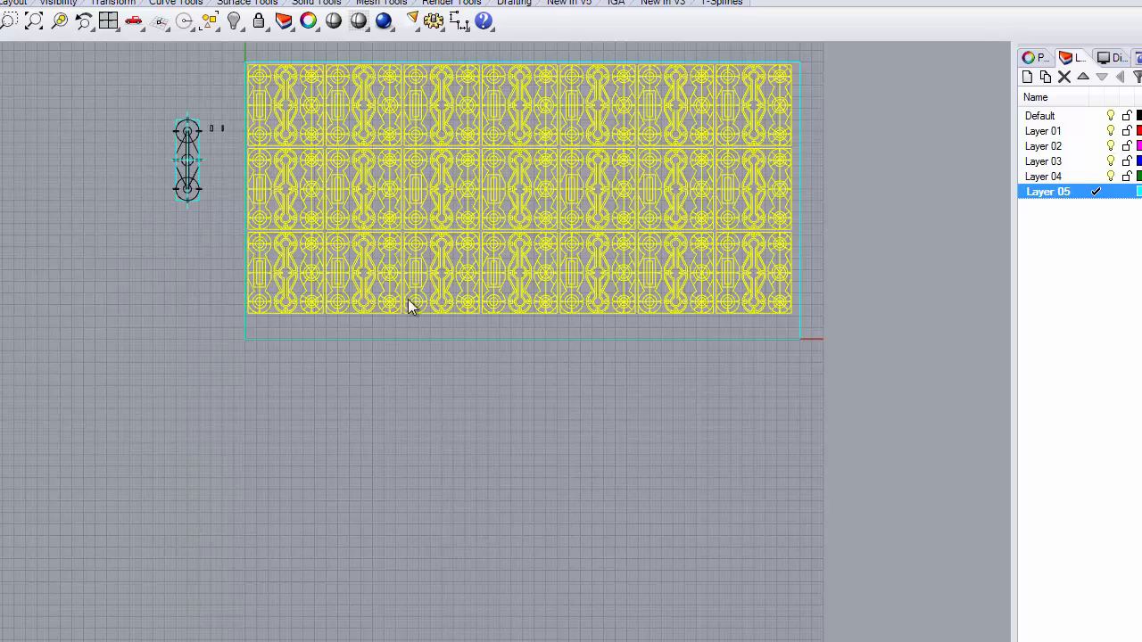
{"action": "scroll", "coordinate": [259, 318], "scroll_direction": "up", "scroll_amount": 4}
{"action": "scroll", "coordinate": [259, 316], "scroll_direction": "down", "scroll_amount": 4}
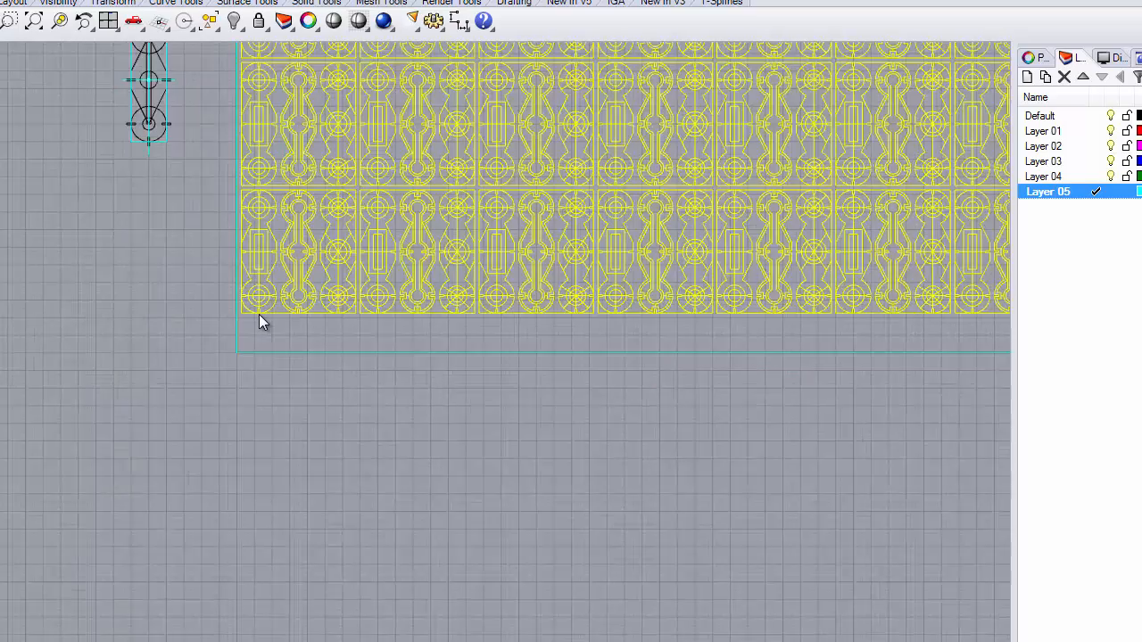
{"action": "scroll", "coordinate": [328, 82], "scroll_direction": "up", "scroll_amount": 3}
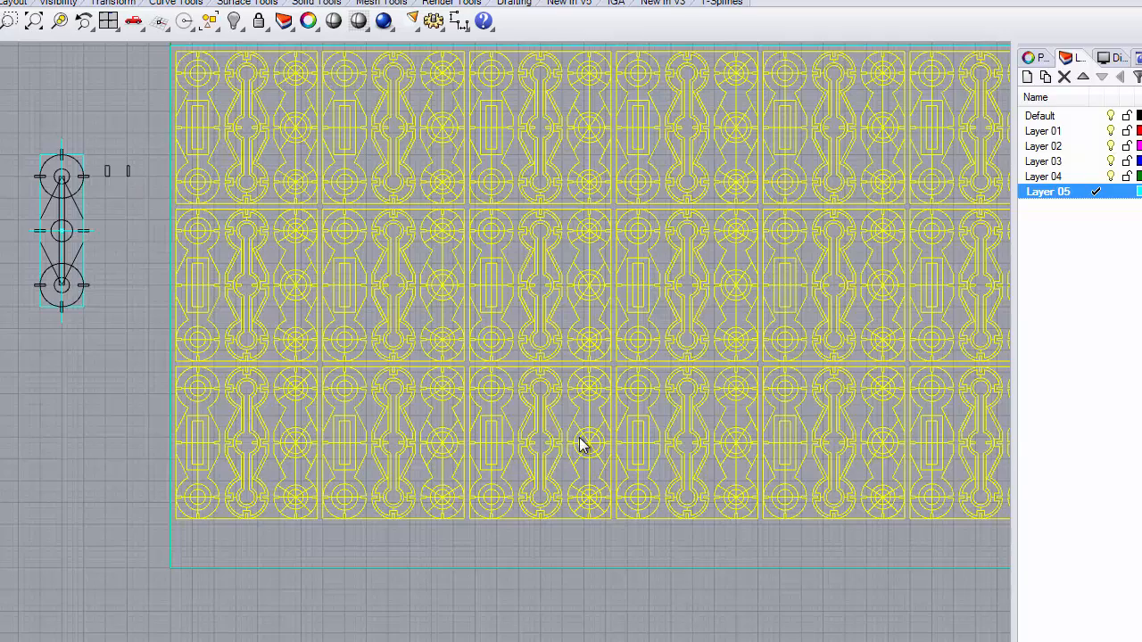
{"action": "scroll", "coordinate": [693, 327], "scroll_direction": "down", "scroll_amount": 3}
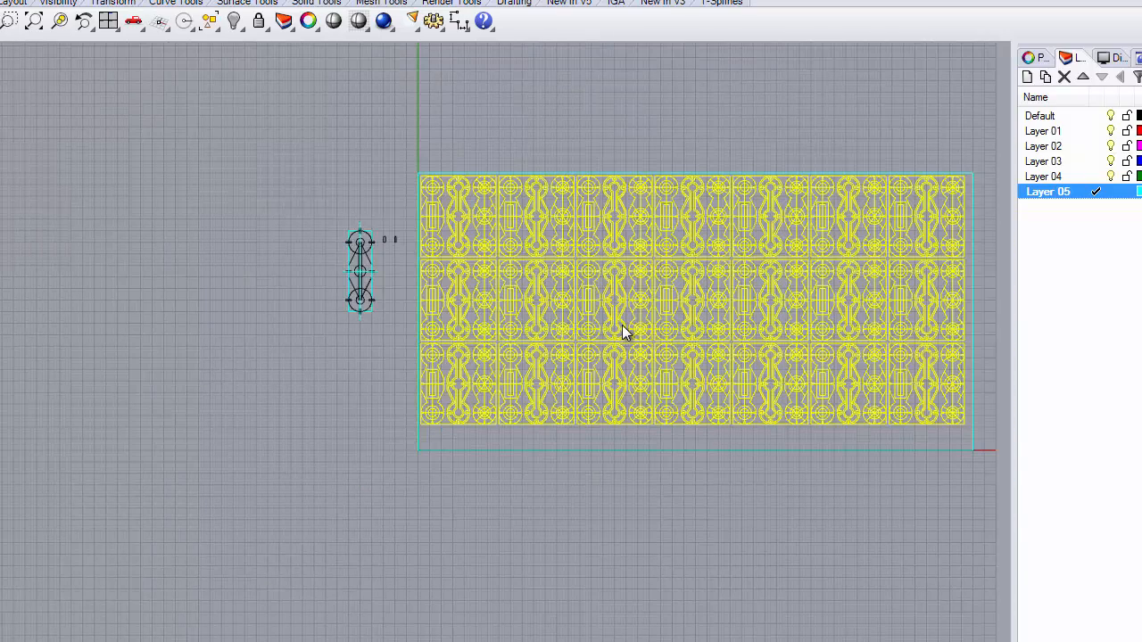
Undo the array so that only the original group of three modules and its bounding box stays in the sheet.
{"action": "key", "text": "Return"}
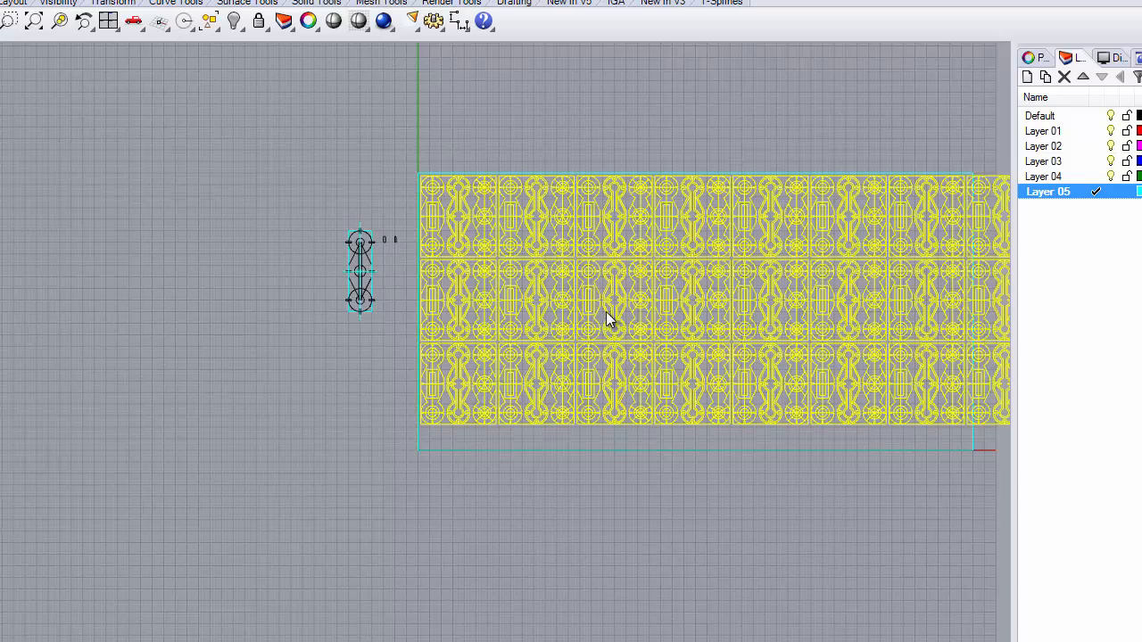
{"action": "key", "text": "Return"}
{"action": "key", "text": "Escape"}
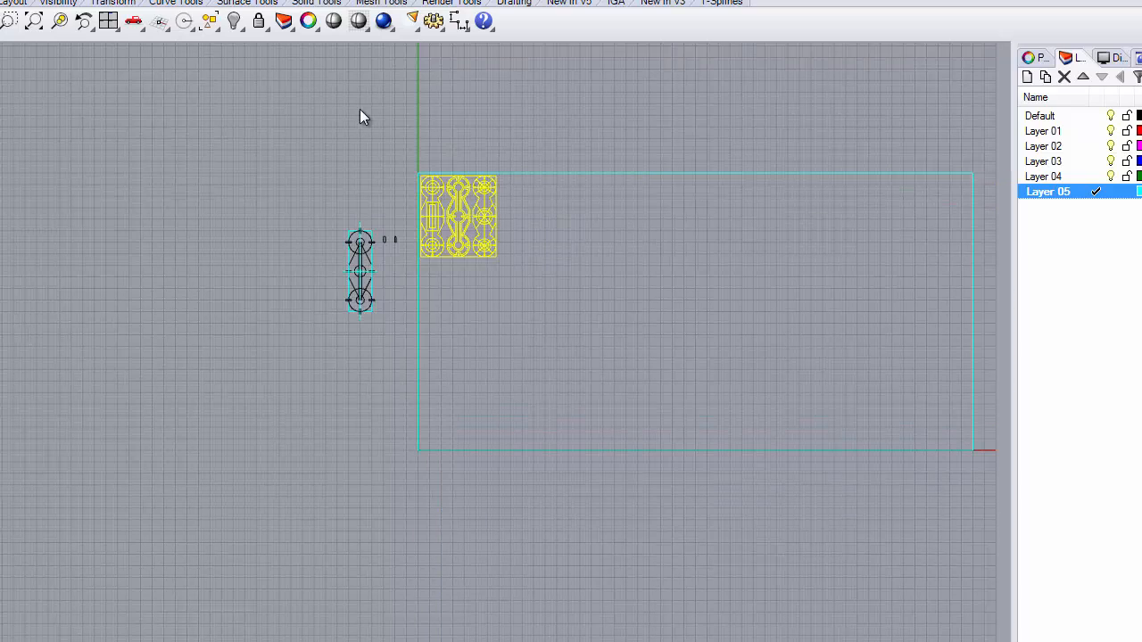
Restart the rectangular Array on the selected modules with 7 copies in X and 3 in Y.
{"action": "right_click_drag", "start_coordinate": [521, 242], "coordinate": [255, 236]}
{"action": "scroll", "coordinate": [204, 205], "scroll_direction": "up", "scroll_amount": 4}
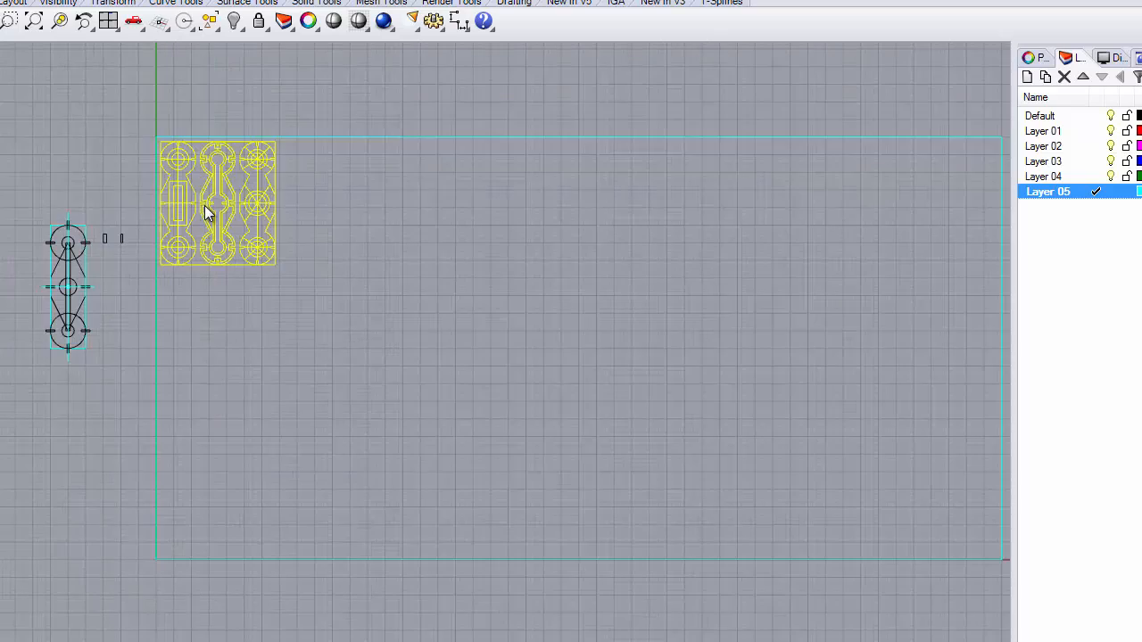
{"action": "right_click_drag", "start_coordinate": [325, 270], "coordinate": [239, 274]}
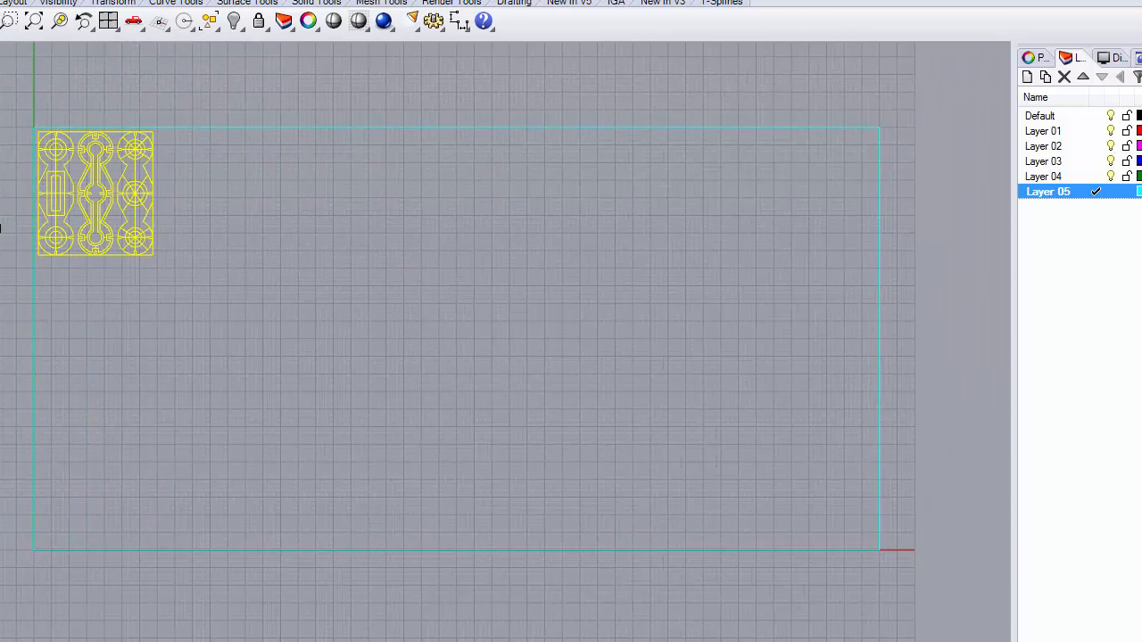
{"action": "right_click", "coordinate": [0, 0]}
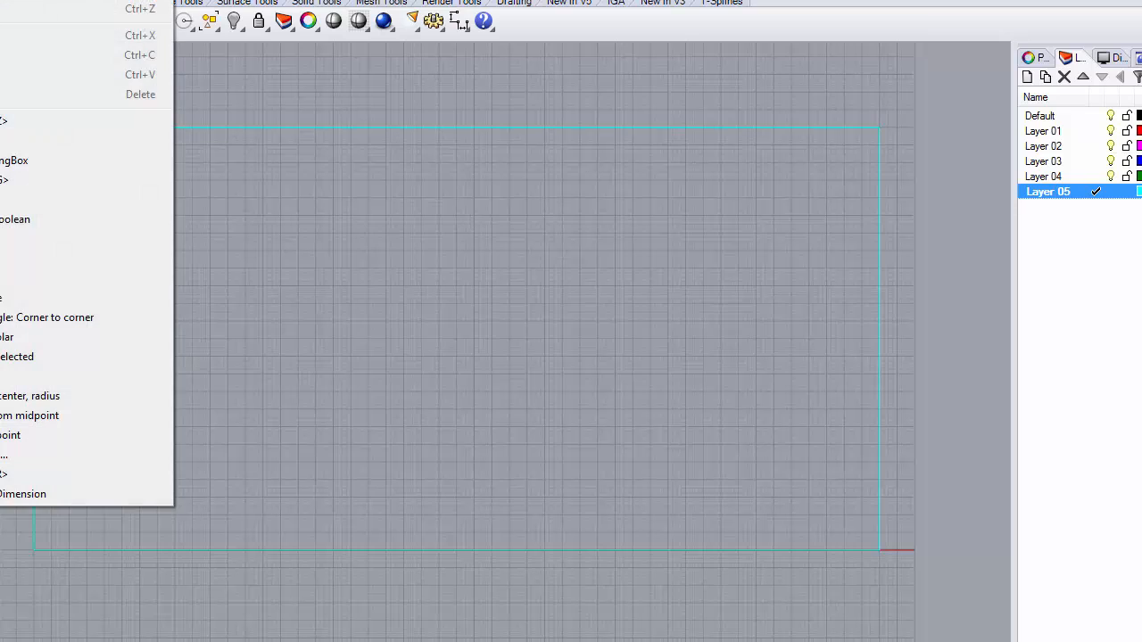
{"action": "left_click", "coordinate": [1, 150]}
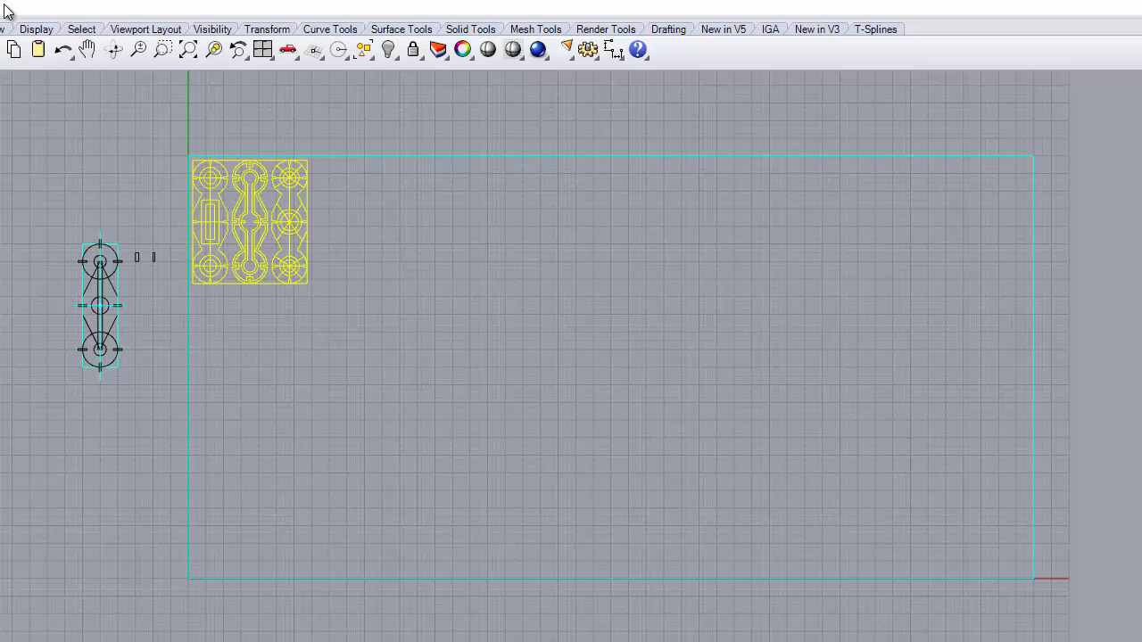
{"action": "left_click", "coordinate": [7, 9]}
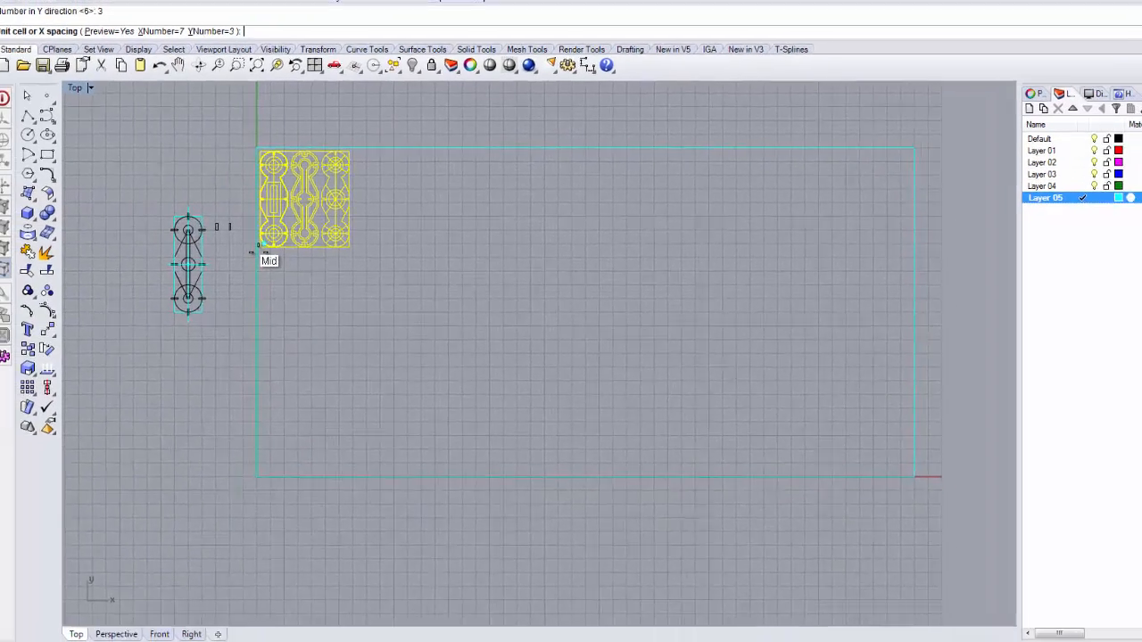
Array the modules from a unit cell starting on the sheet's edge, with X spacing 6.812 and Y spacing -8.30509 inches.
{"action": "scroll", "coordinate": [252, 252], "scroll_direction": "up", "scroll_amount": 4}
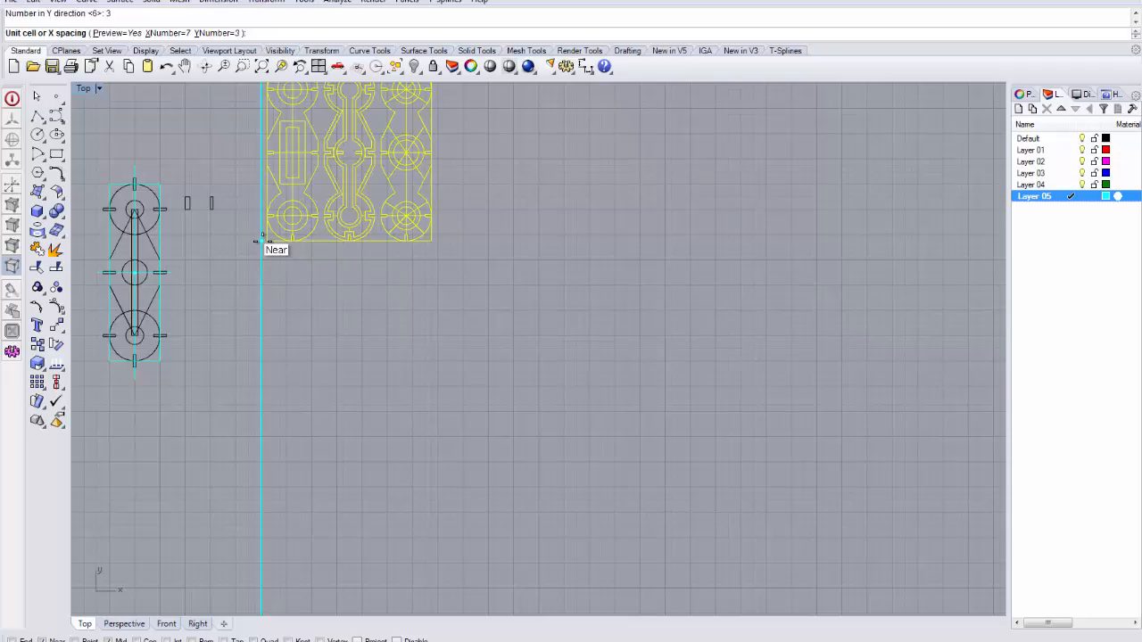
{"action": "left_click", "coordinate": [257, 239]}
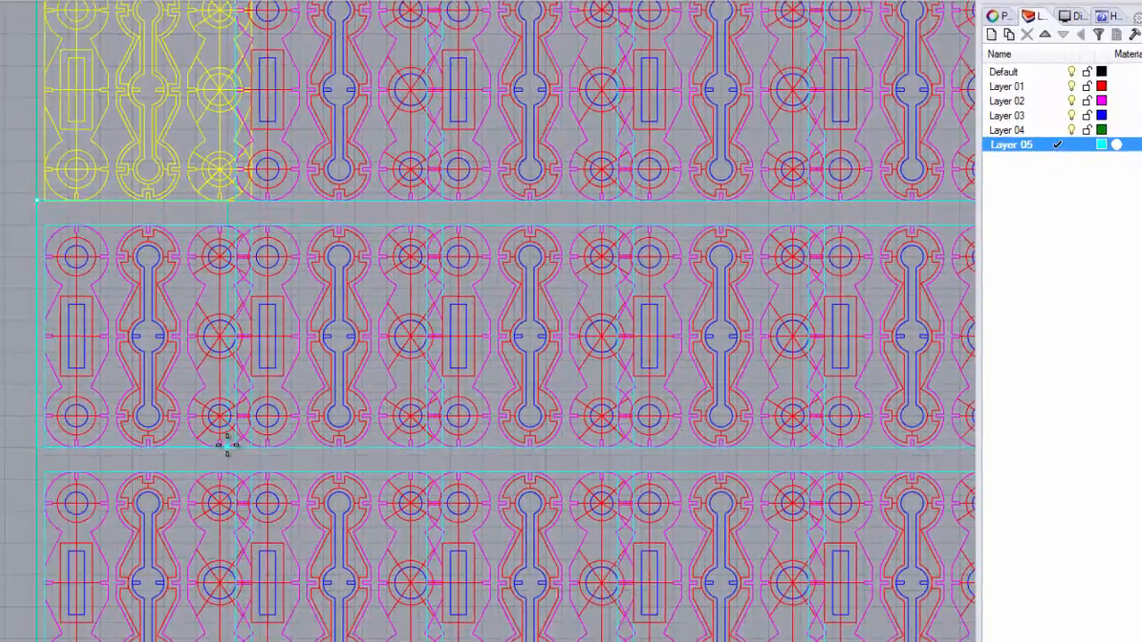
{"action": "scroll", "coordinate": [153, 309], "scroll_direction": "down", "scroll_amount": 5}
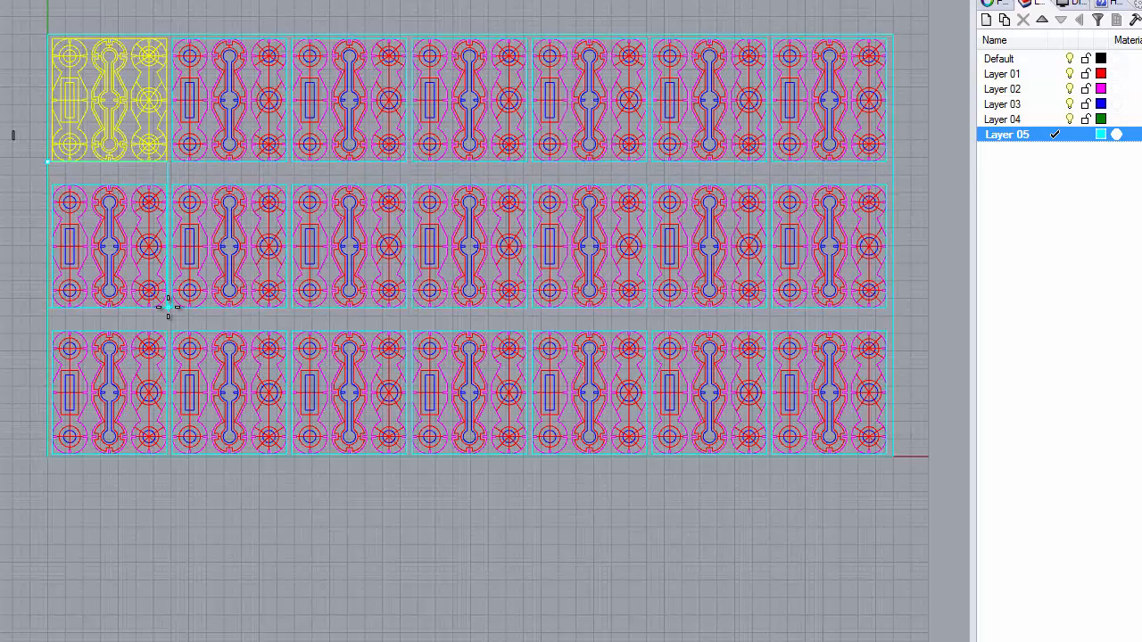
{"action": "left_click", "coordinate": [168, 308]}
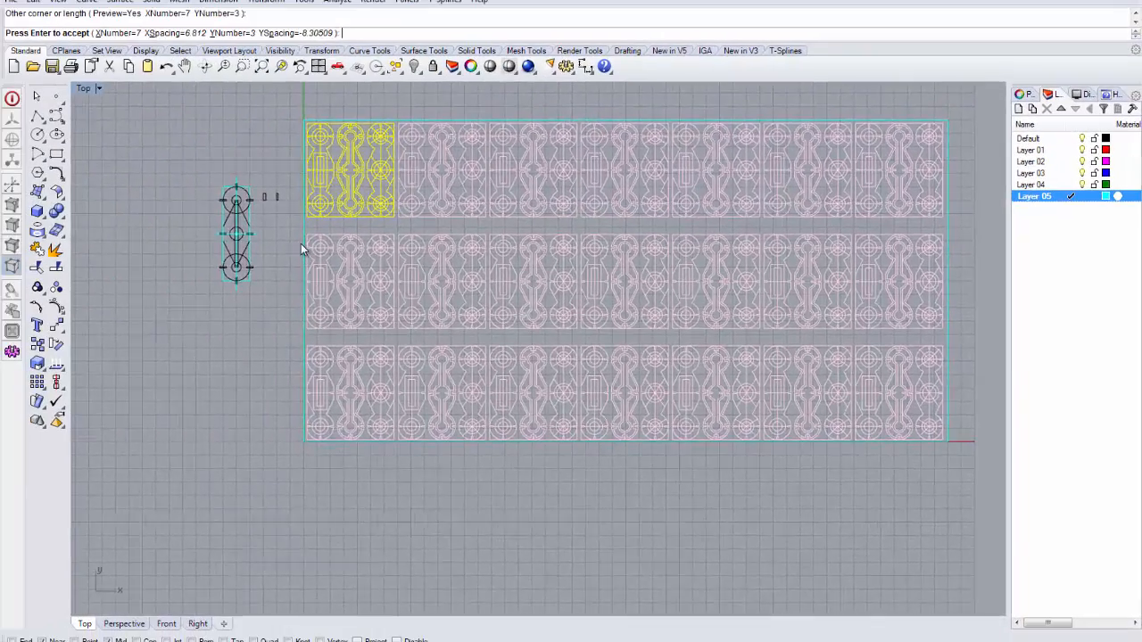
{"action": "scroll", "coordinate": [47, 198], "scroll_direction": "up", "scroll_amount": 4}
{"action": "scroll", "coordinate": [303, 250], "scroll_direction": "down", "scroll_amount": 3}
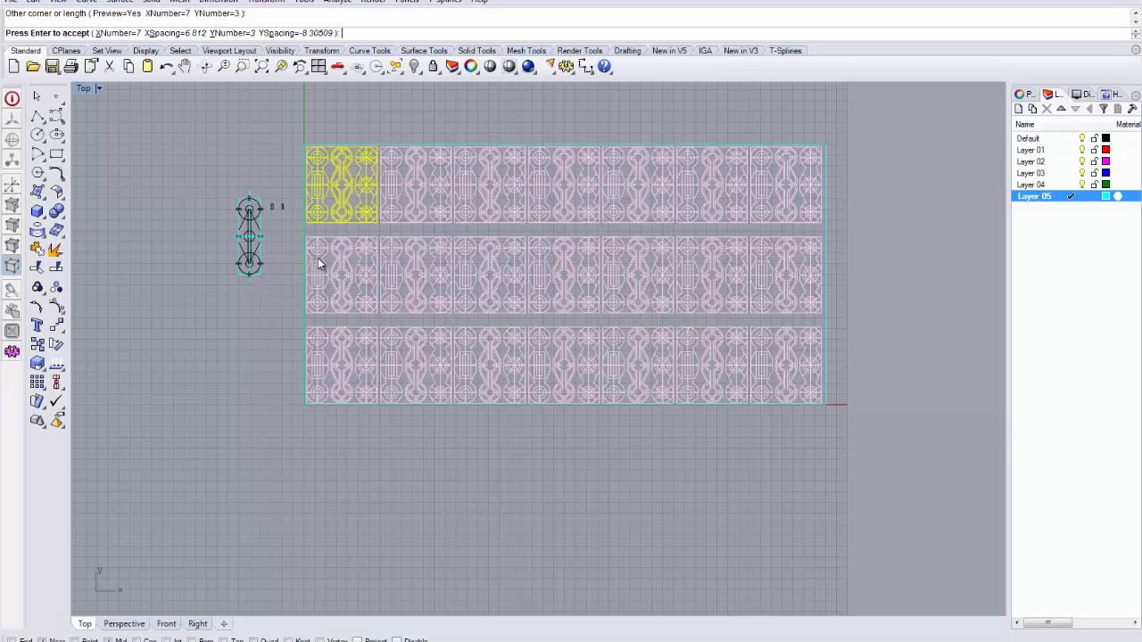
{"action": "key", "text": "Return"}
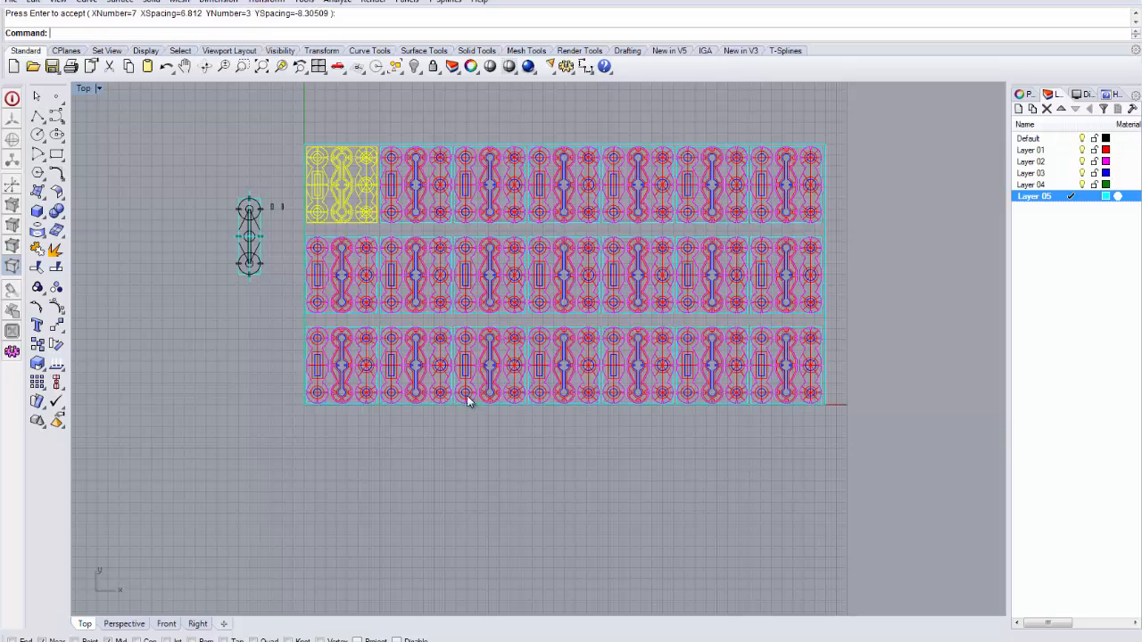
Examine the array's margins along the upper and lower edges of the sheet outline.
{"action": "scroll", "coordinate": [467, 396], "scroll_direction": "up", "scroll_amount": 10}
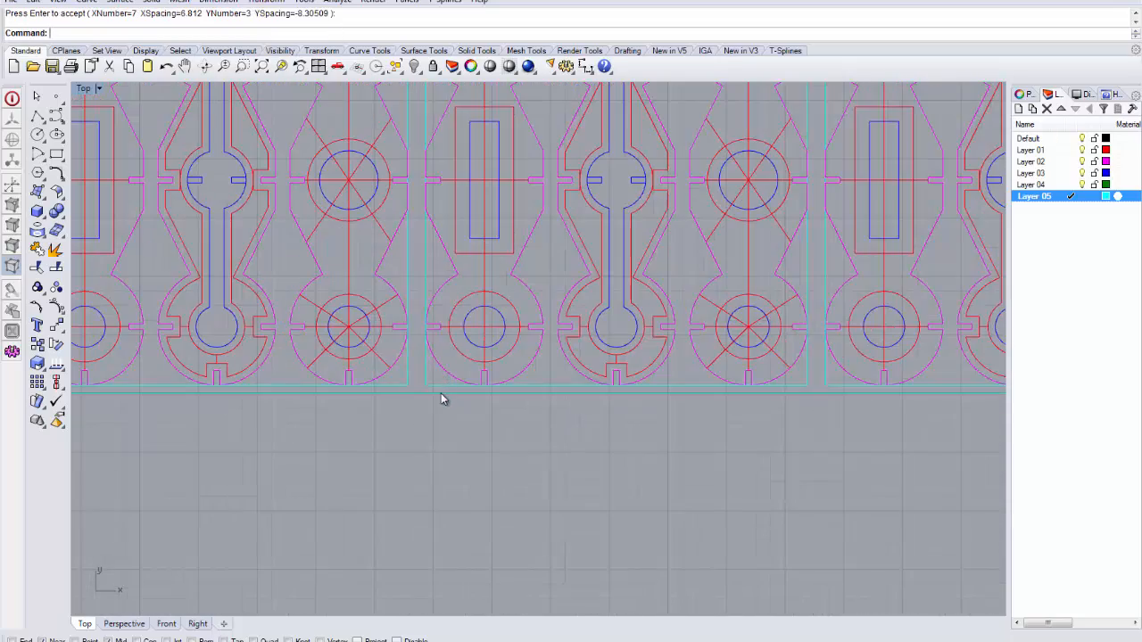
{"action": "scroll", "coordinate": [437, 392], "scroll_direction": "down", "scroll_amount": 8}
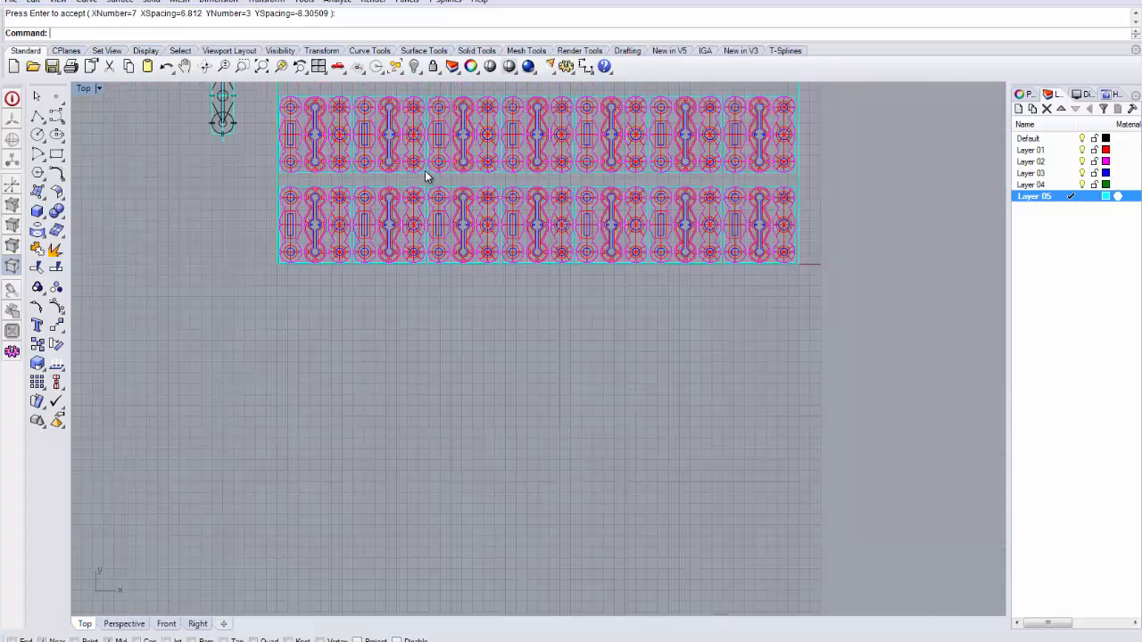
{"action": "right_click_drag", "start_coordinate": [425, 170], "coordinate": [418, 243]}
{"action": "right_click_drag", "start_coordinate": [423, 106], "coordinate": [414, 206]}
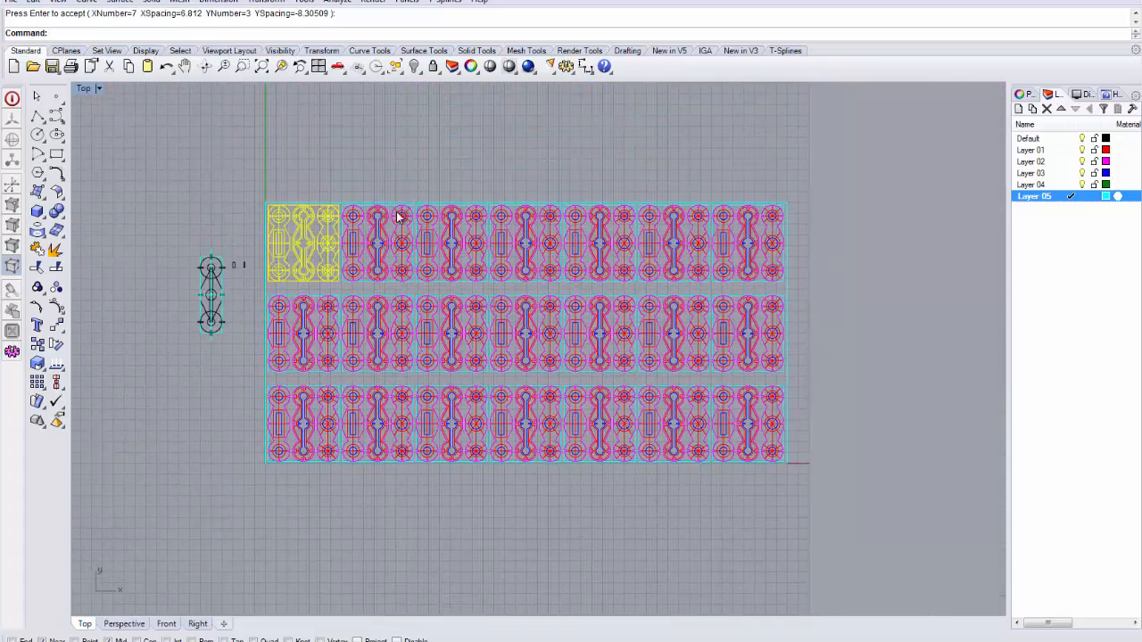
{"action": "scroll", "coordinate": [399, 217], "scroll_direction": "up", "scroll_amount": 6}
{"action": "scroll", "coordinate": [400, 211], "scroll_direction": "down", "scroll_amount": 8}
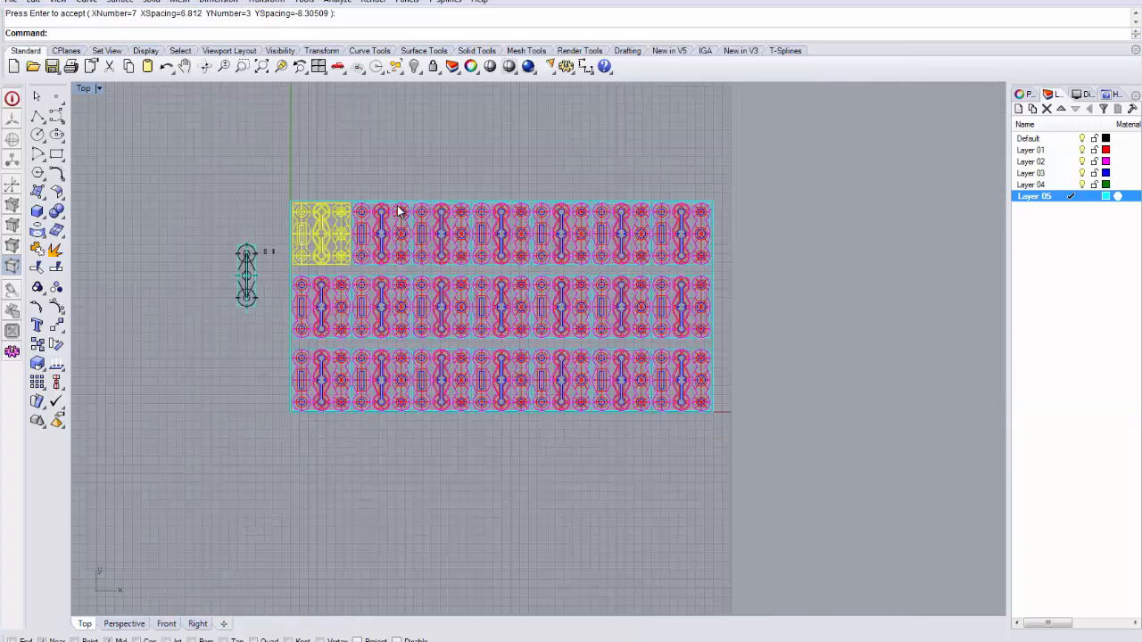
{"action": "scroll", "coordinate": [399, 211], "scroll_direction": "down", "scroll_amount": 3}
Undo the last array and restart Array with the same 7 copies in X, 3 in Y and 1 in Z.
{"action": "key", "text": "ctrl+z"}
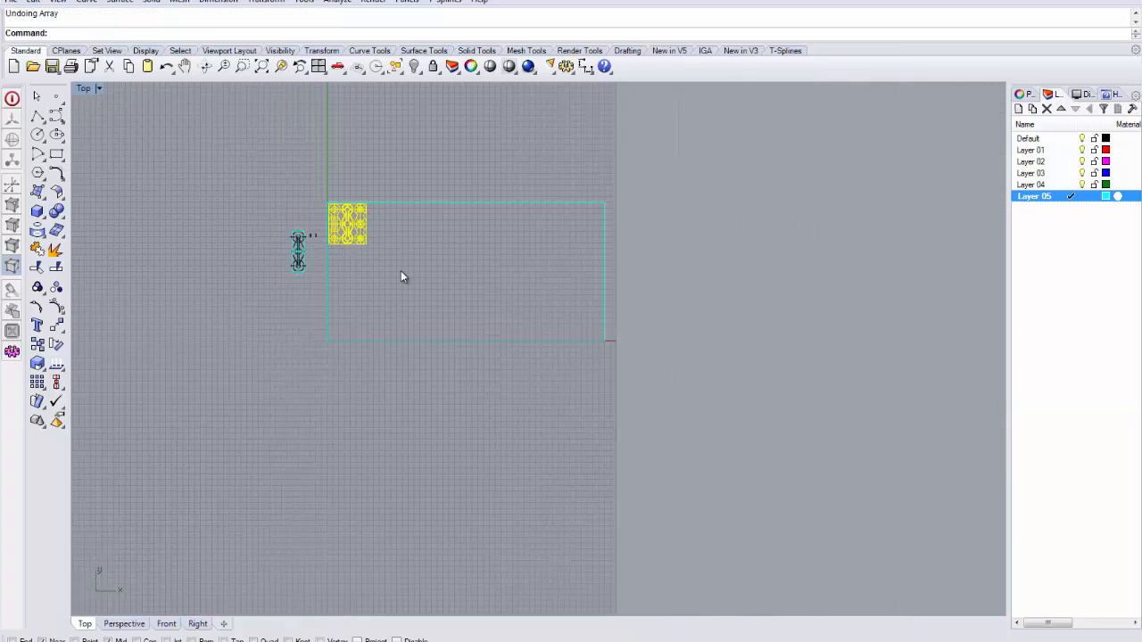
{"action": "key", "text": "Return"}
{"action": "key", "text": "Return"}
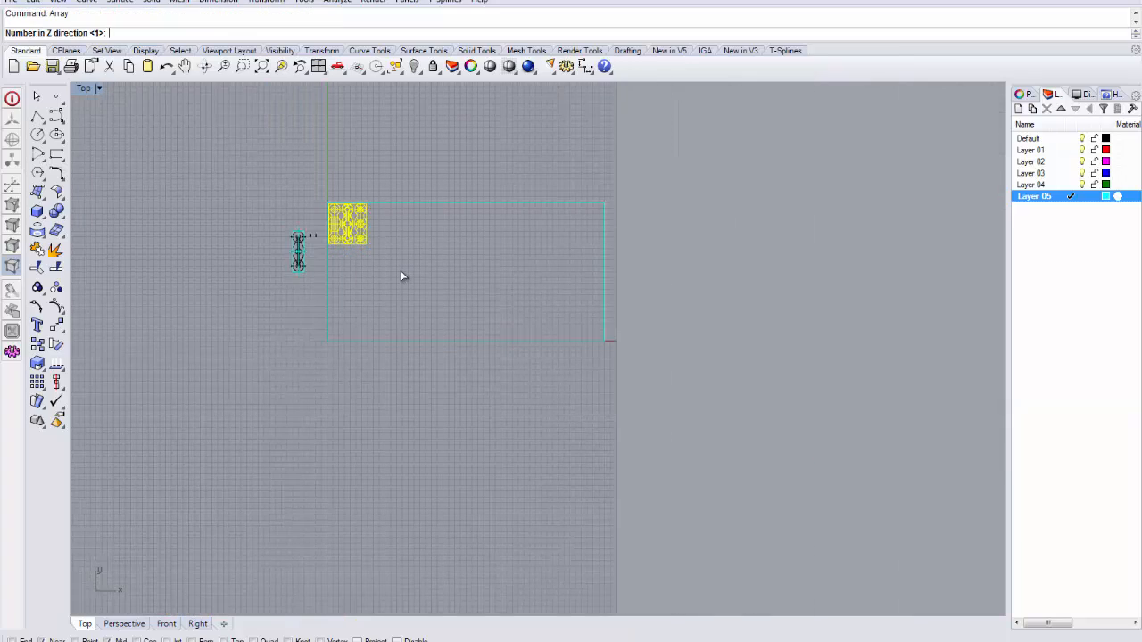
{"action": "key", "text": "Return"}
Array the modules from a unit cell starting on the sheet's edge, with X spacing 6.8255 and Y spacing -8.24121 inches.
{"action": "scroll", "coordinate": [339, 256], "scroll_direction": "up", "scroll_amount": 5}
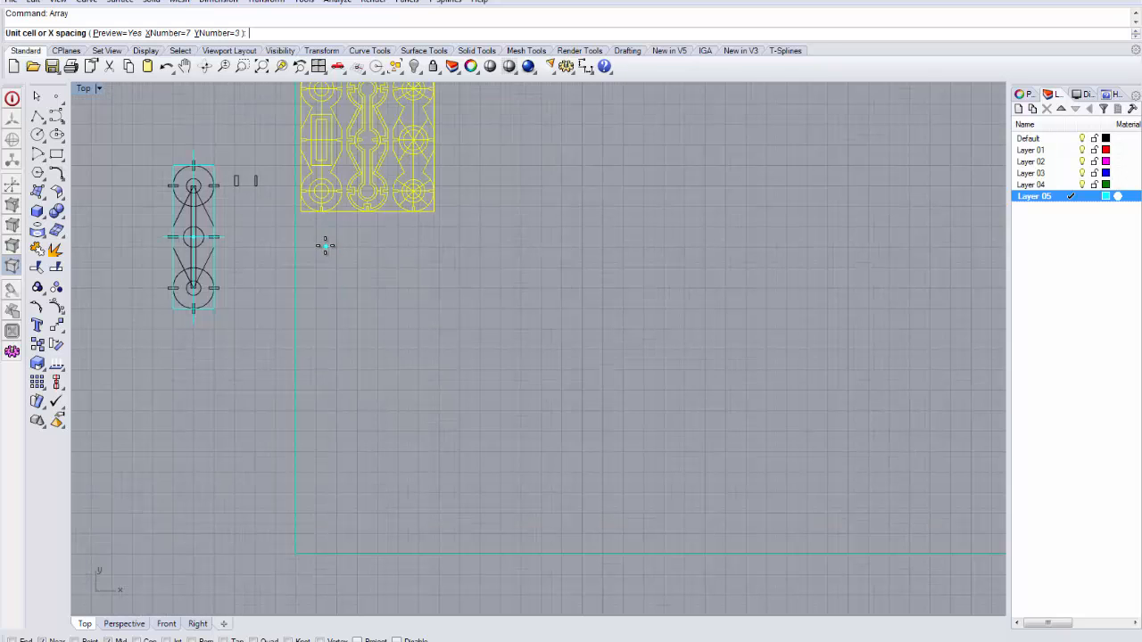
{"action": "scroll", "coordinate": [294, 214], "scroll_direction": "up", "scroll_amount": 4}
{"action": "left_click", "coordinate": [296, 211]}
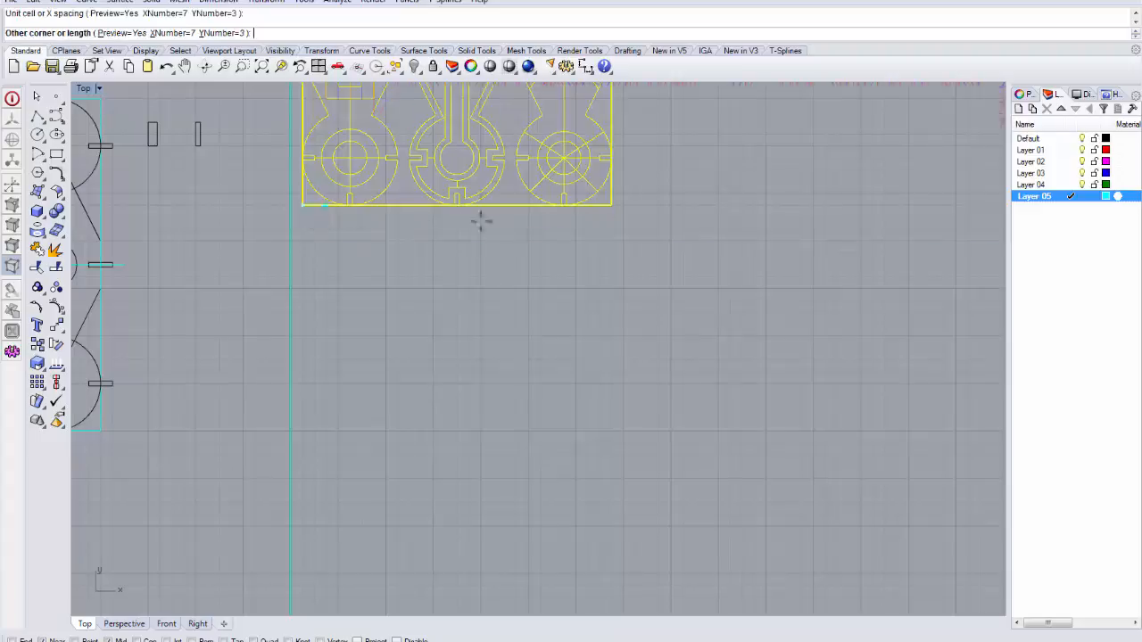
{"action": "scroll", "coordinate": [551, 429], "scroll_direction": "down", "scroll_amount": 8}
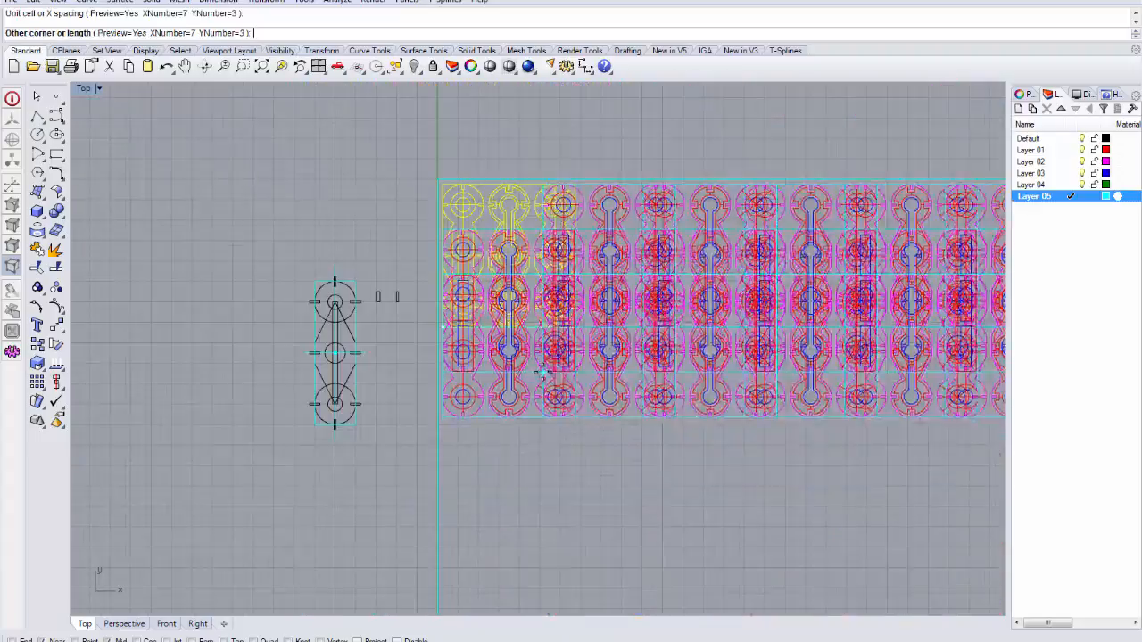
{"action": "right_click_drag", "start_coordinate": [511, 412], "coordinate": [440, 118]}
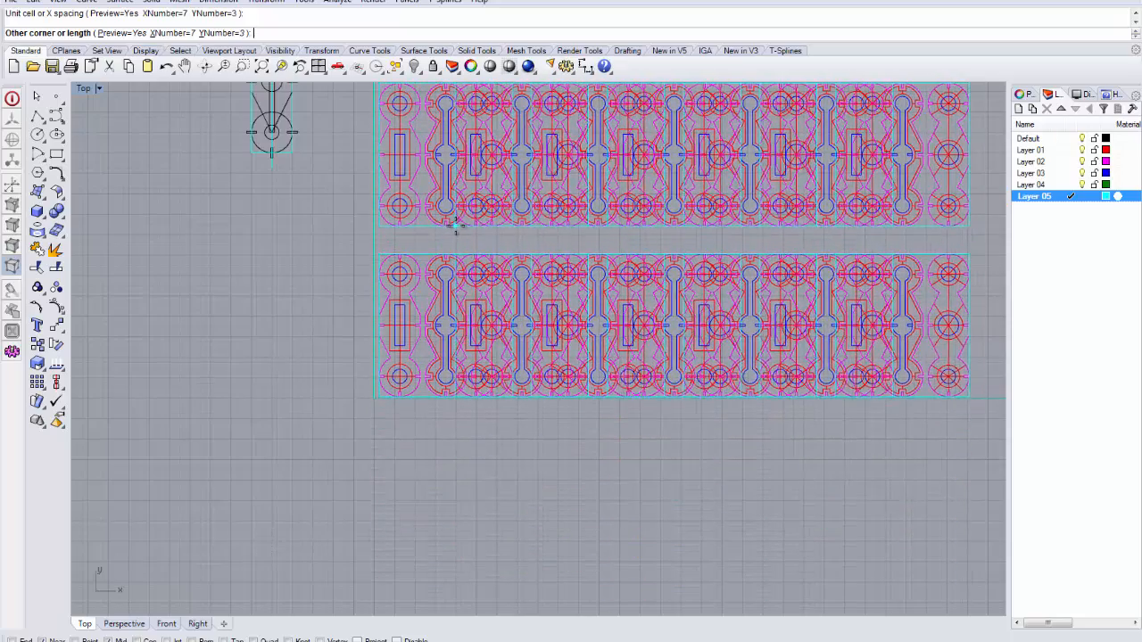
{"action": "scroll", "coordinate": [453, 225], "scroll_direction": "down", "scroll_amount": 3}
{"action": "right_click_drag", "start_coordinate": [453, 225], "coordinate": [242, 323]}
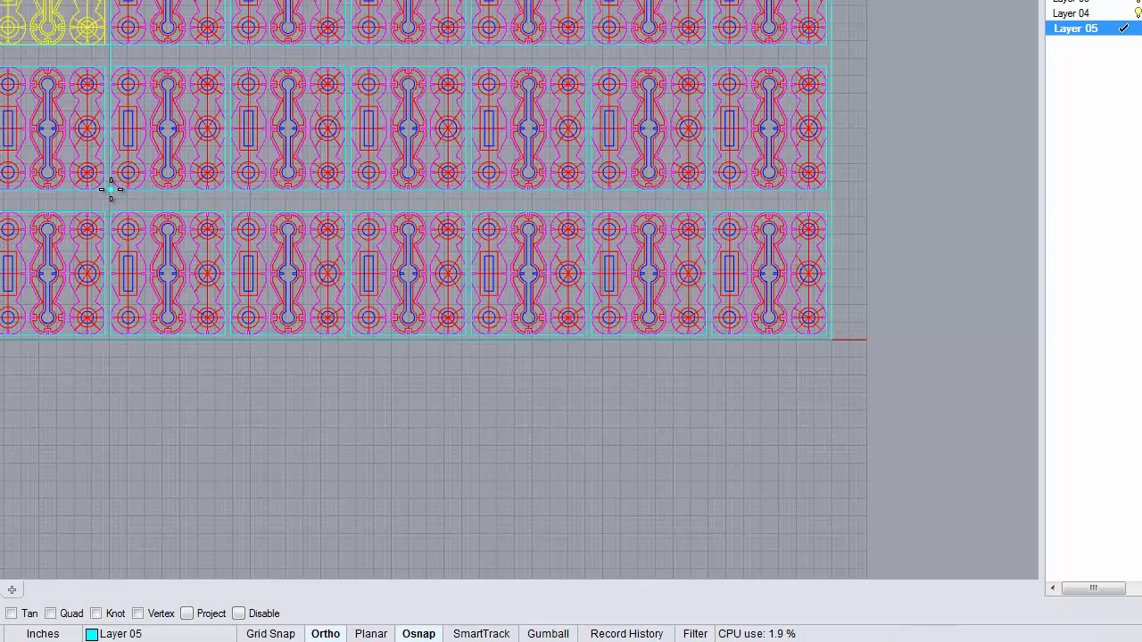
{"action": "left_click", "coordinate": [111, 190]}
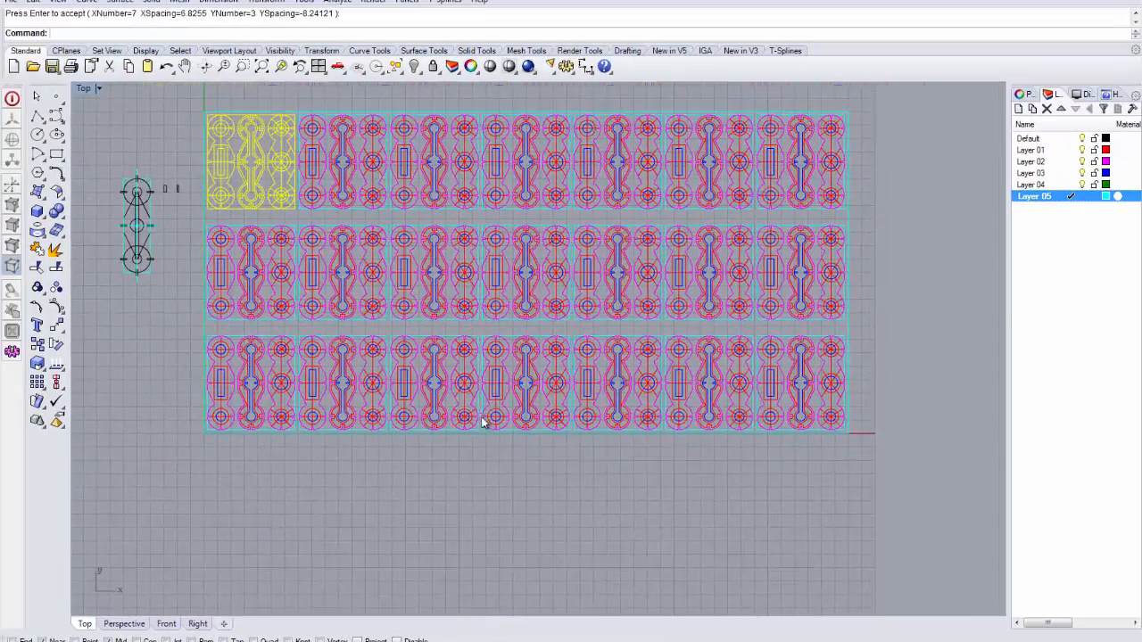
Examine the array's margins along the sheet outline and the empty gaps between the module rows.
{"action": "scroll", "coordinate": [494, 448], "scroll_direction": "up", "scroll_amount": 8}
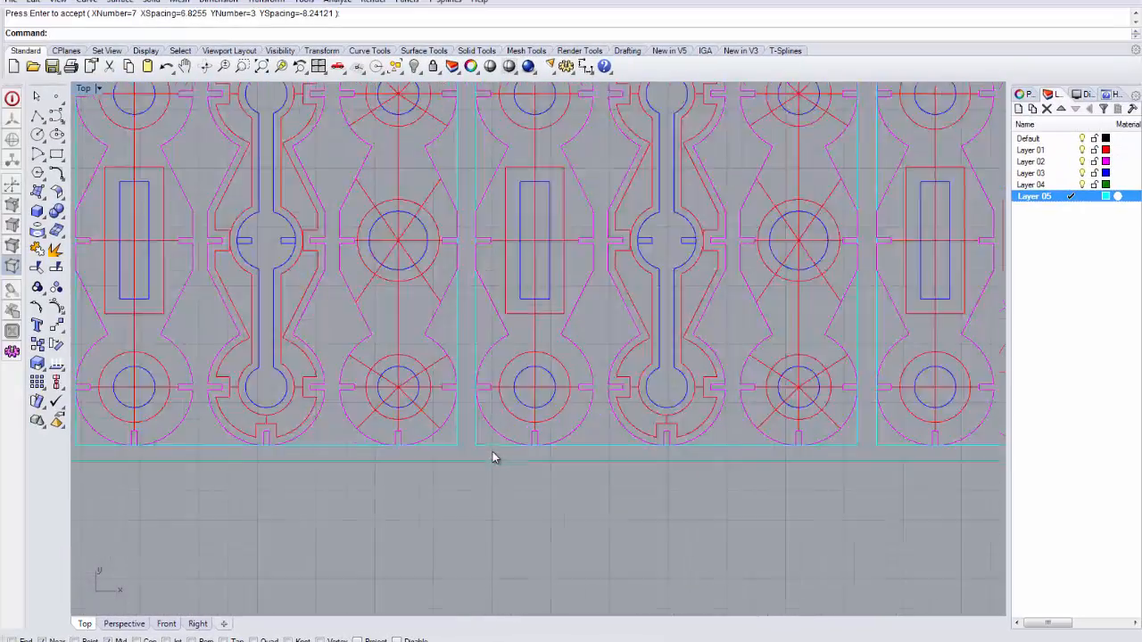
{"action": "scroll", "coordinate": [494, 460], "scroll_direction": "down", "scroll_amount": 6}
{"action": "scroll", "coordinate": [910, 421], "scroll_direction": "down", "scroll_amount": 3}
{"action": "scroll", "coordinate": [829, 420], "scroll_direction": "up", "scroll_amount": 10}
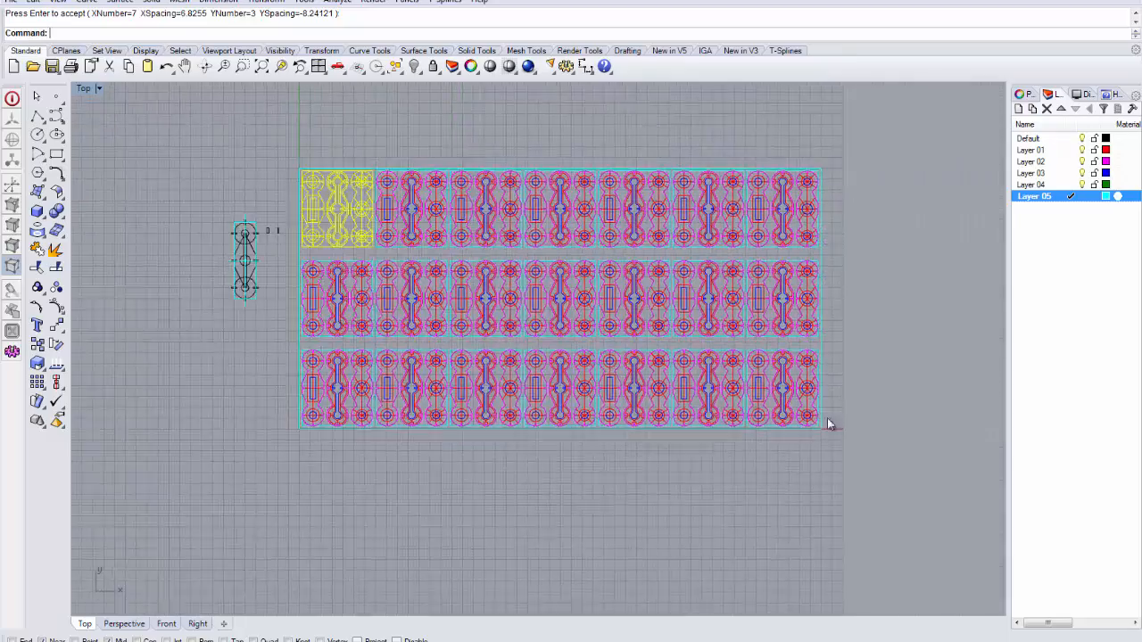
{"action": "scroll", "coordinate": [795, 414], "scroll_direction": "down", "scroll_amount": 8}
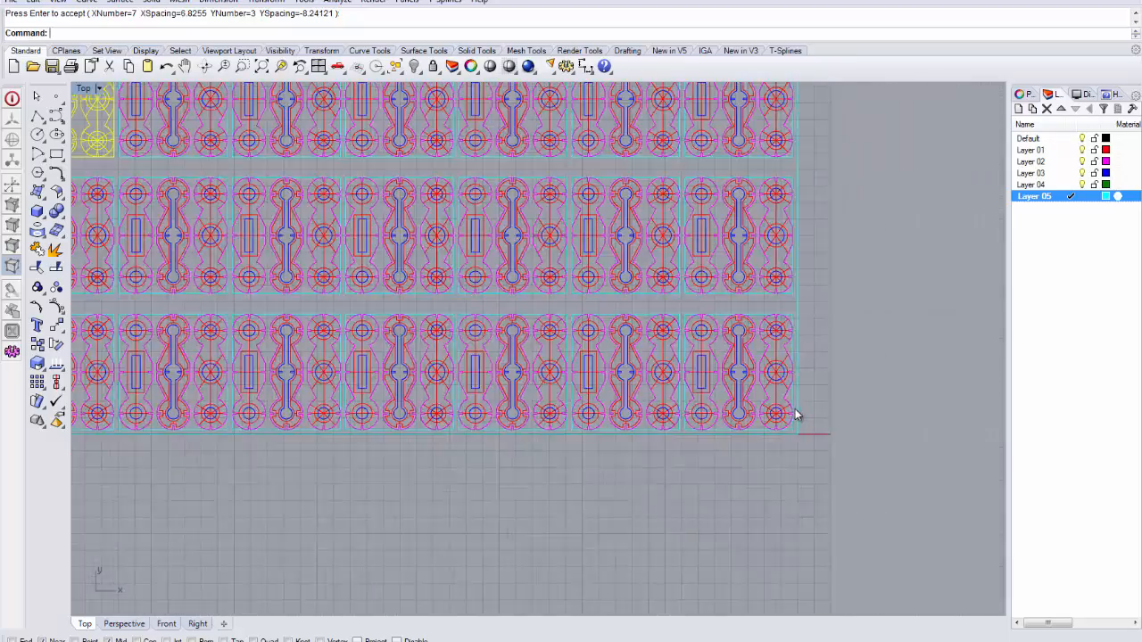
{"action": "scroll", "coordinate": [347, 316], "scroll_direction": "up", "scroll_amount": 6}
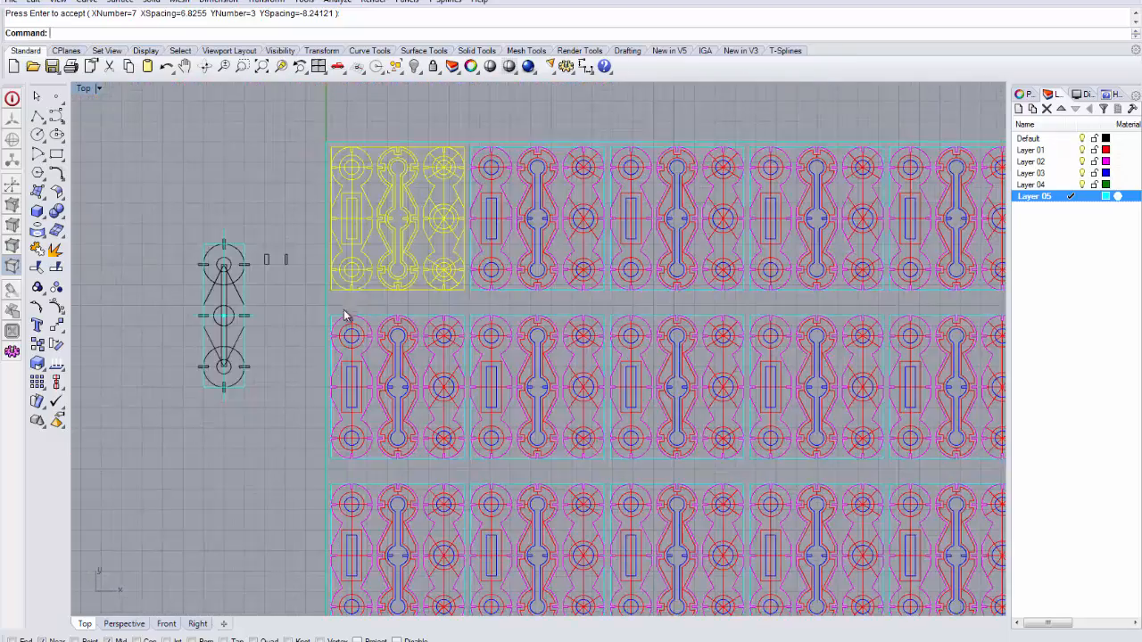
{"action": "scroll", "coordinate": [327, 339], "scroll_direction": "down", "scroll_amount": 5}
{"action": "scroll", "coordinate": [329, 338], "scroll_direction": "up", "scroll_amount": 2}
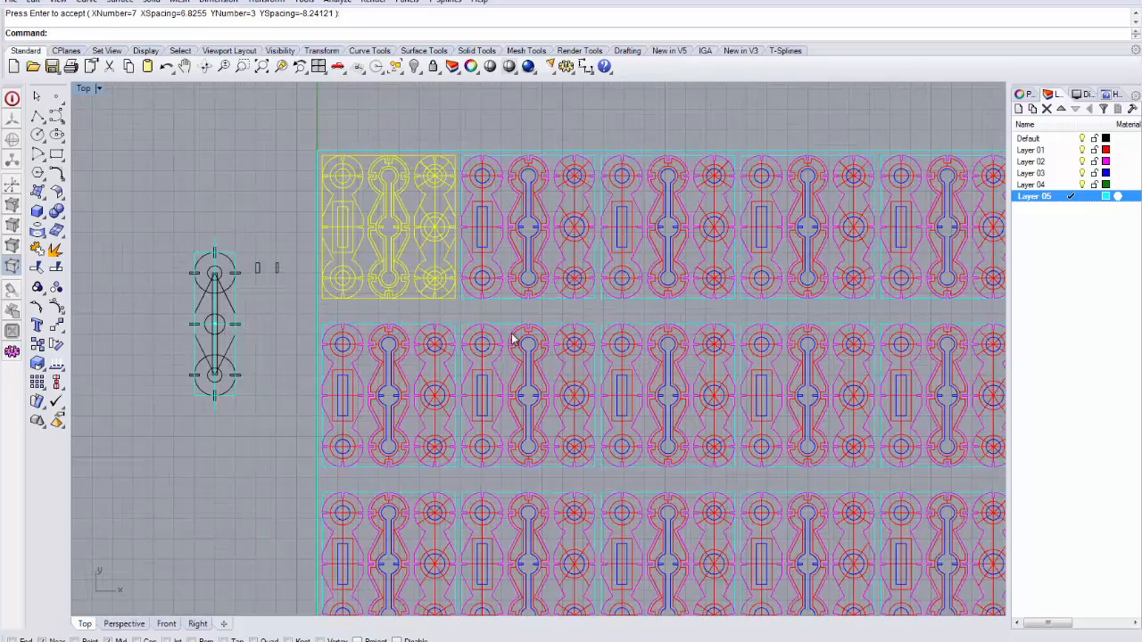
{"action": "scroll", "coordinate": [484, 333], "scroll_direction": "down", "scroll_amount": 5}
{"action": "right_click_drag", "start_coordinate": [569, 348], "coordinate": [555, 309]}
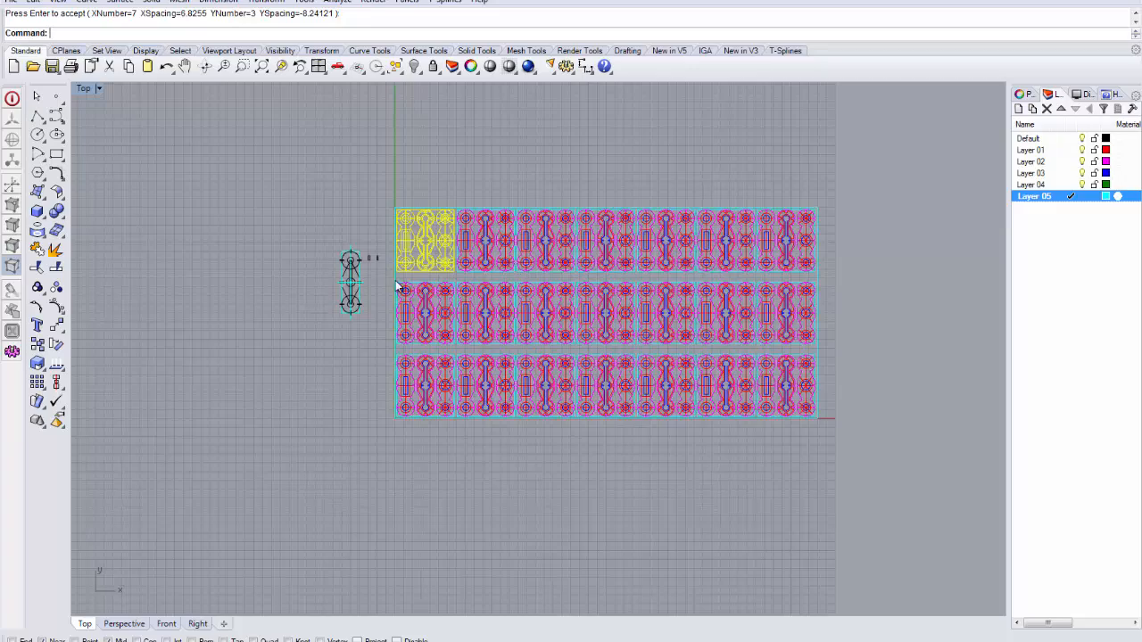
{"action": "scroll", "coordinate": [396, 282], "scroll_direction": "up", "scroll_amount": 7}
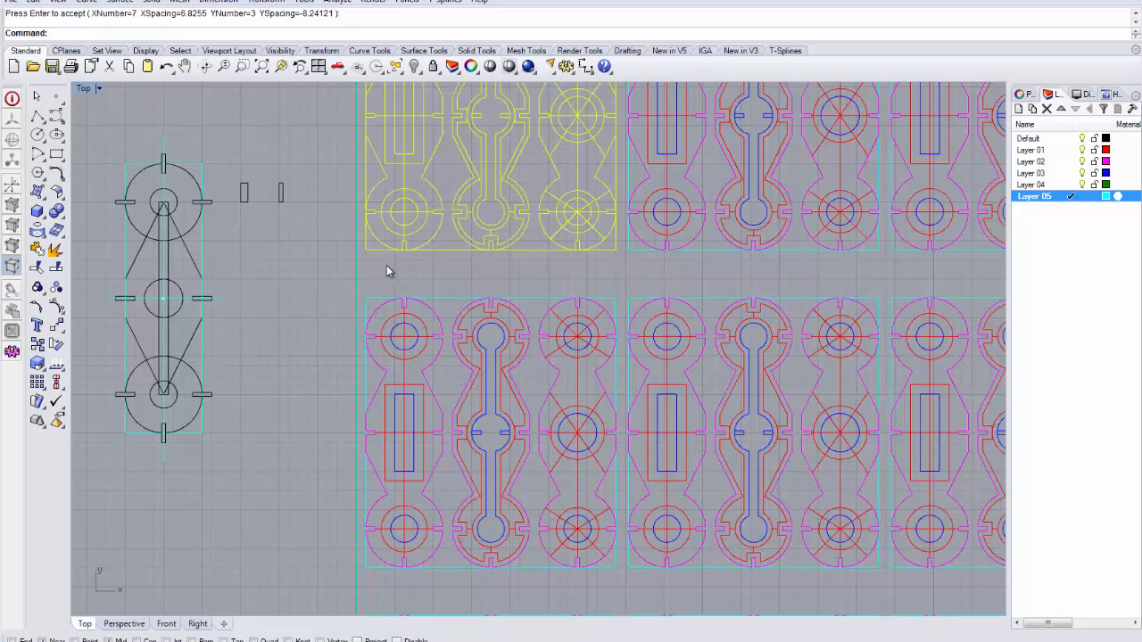
{"action": "scroll", "coordinate": [599, 273], "scroll_direction": "down", "scroll_amount": 4}
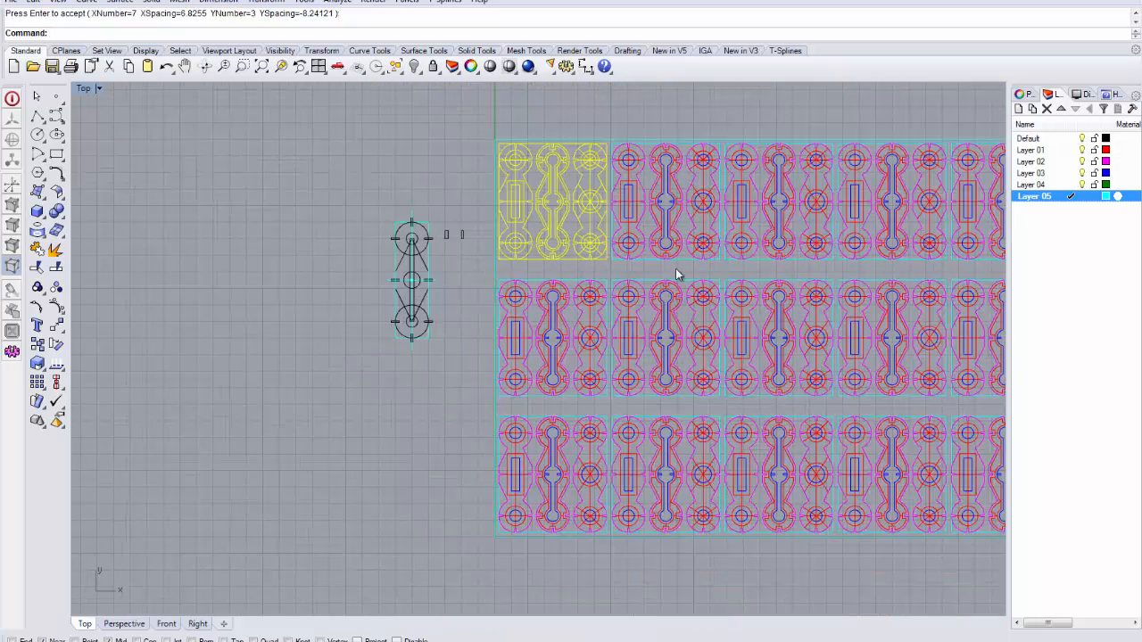
{"action": "scroll", "coordinate": [484, 257], "scroll_direction": "down", "scroll_amount": 6}
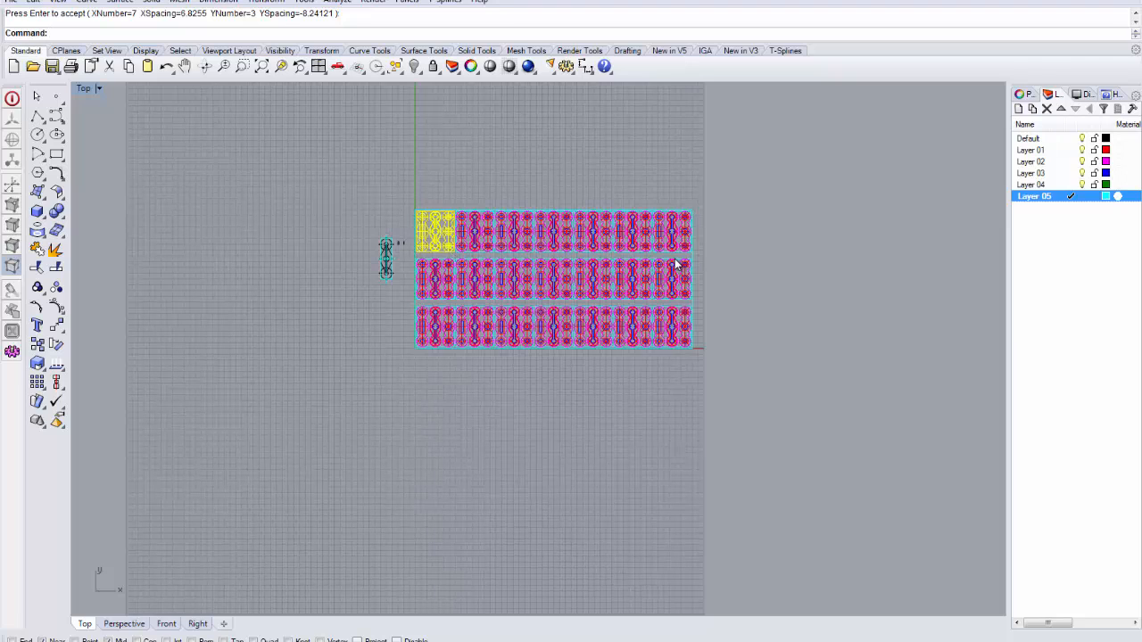
Ungroup the middle piece of the upper-left module so its inner curves can be selected individually.
{"action": "scroll", "coordinate": [437, 253], "scroll_direction": "up", "scroll_amount": 3}
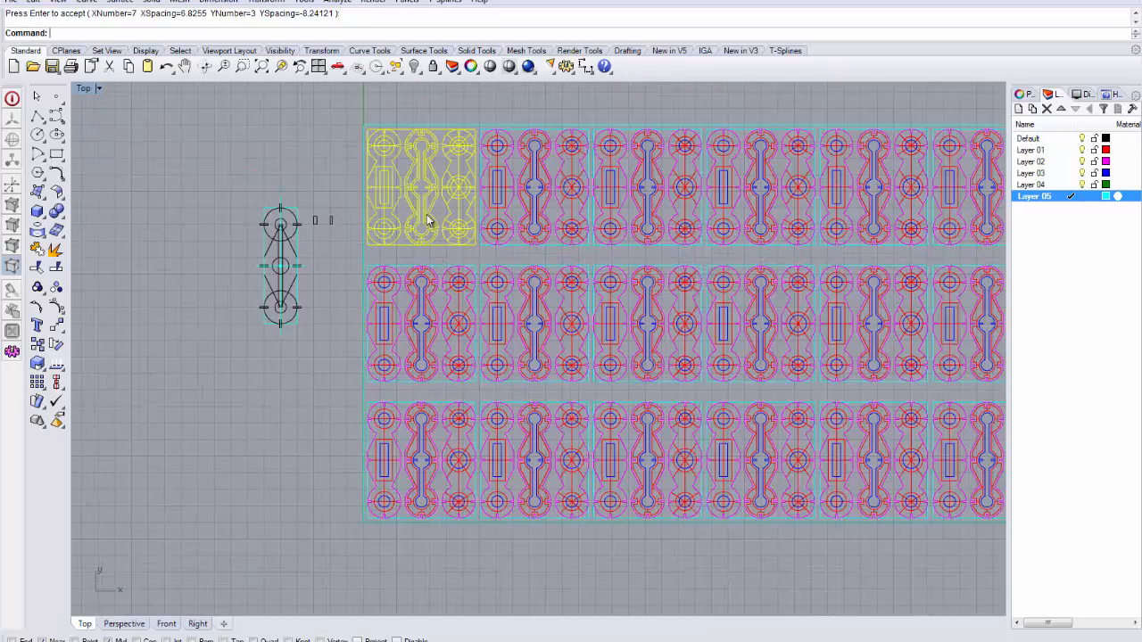
{"action": "scroll", "coordinate": [425, 204], "scroll_direction": "up", "scroll_amount": 5}
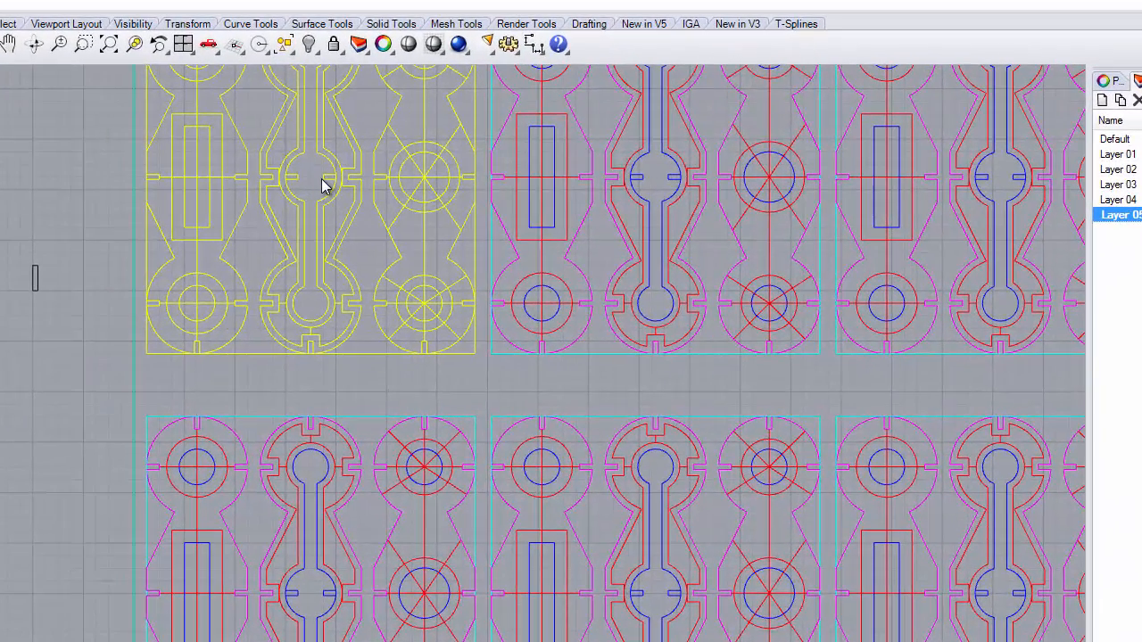
{"action": "left_click", "coordinate": [52, 157]}
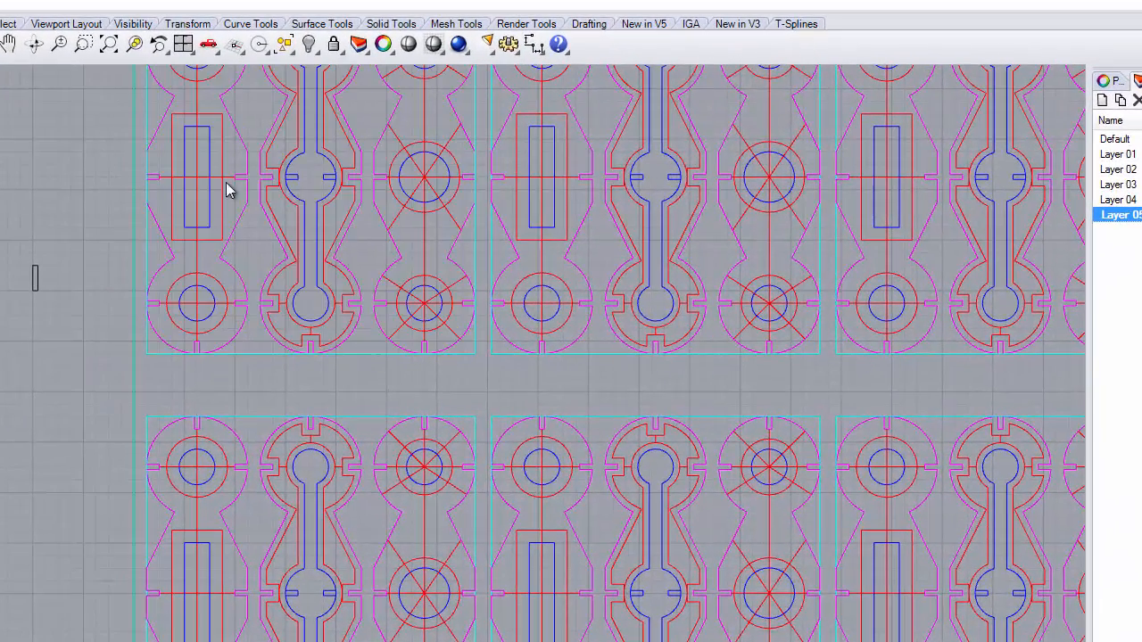
{"action": "left_click", "coordinate": [324, 183]}
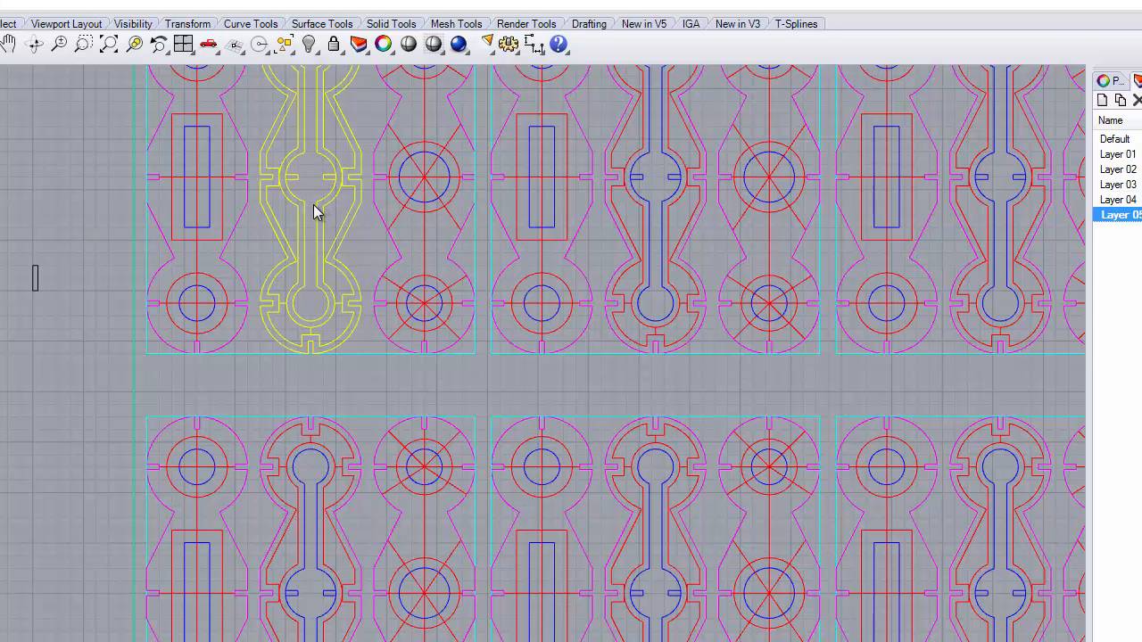
{"action": "left_click", "coordinate": [99, 201]}
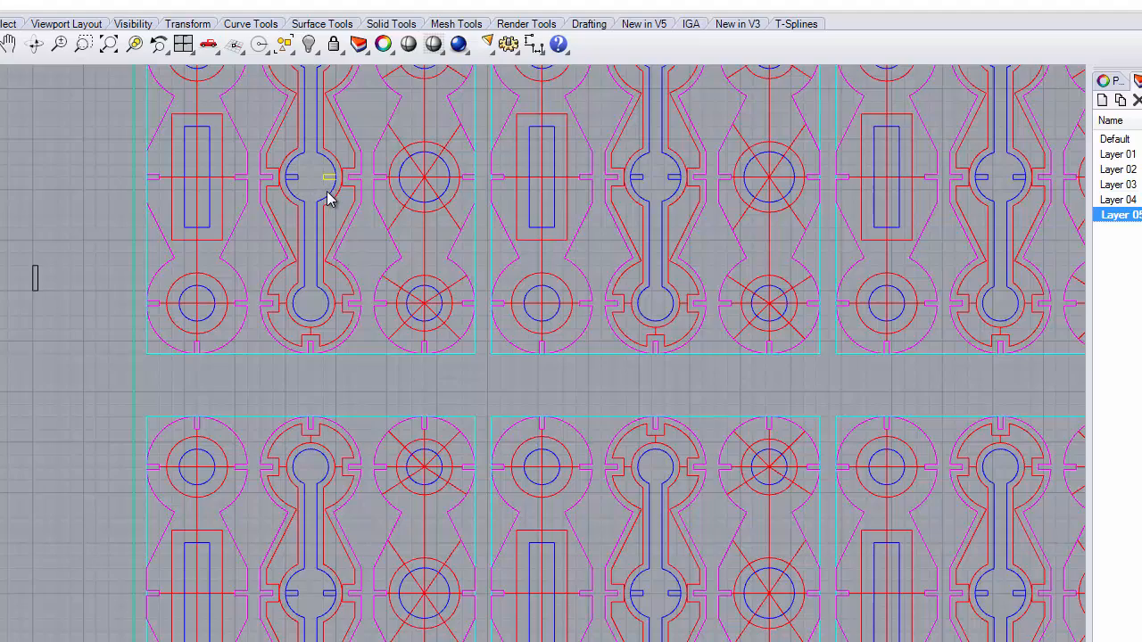
Select the middle piece's inner connector outline with its two slot rectangles and place a duplicate outside the sheet, beside the first module.
{"action": "left_click", "coordinate": [327, 165]}
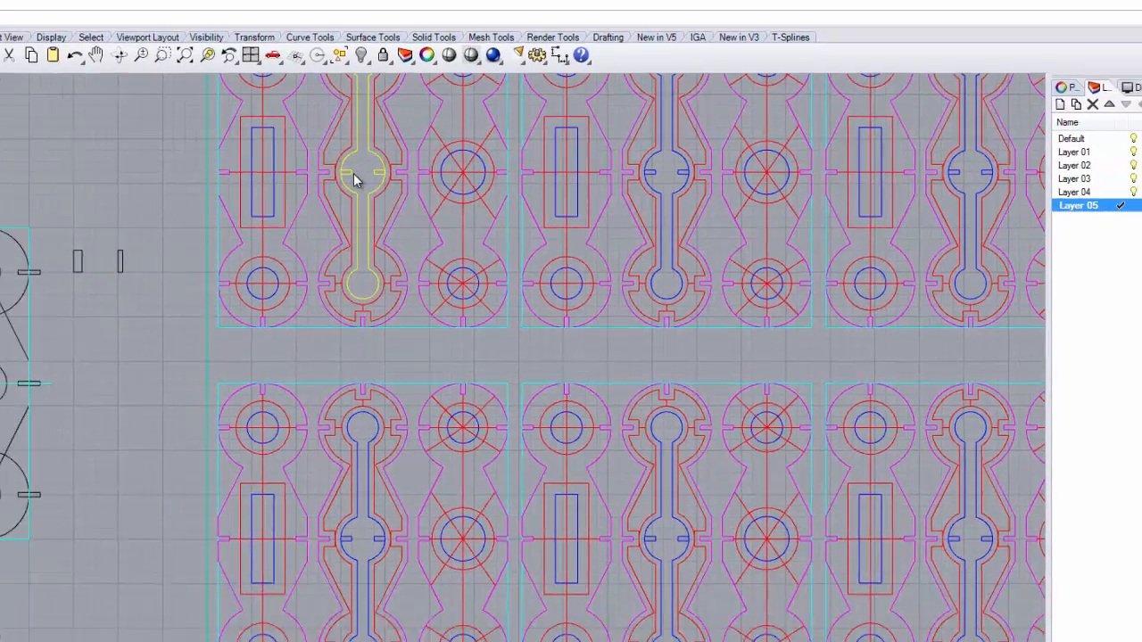
{"action": "scroll", "coordinate": [354, 179], "scroll_direction": "down", "scroll_amount": 10}
{"action": "scroll", "coordinate": [357, 195], "scroll_direction": "up", "scroll_amount": 10}
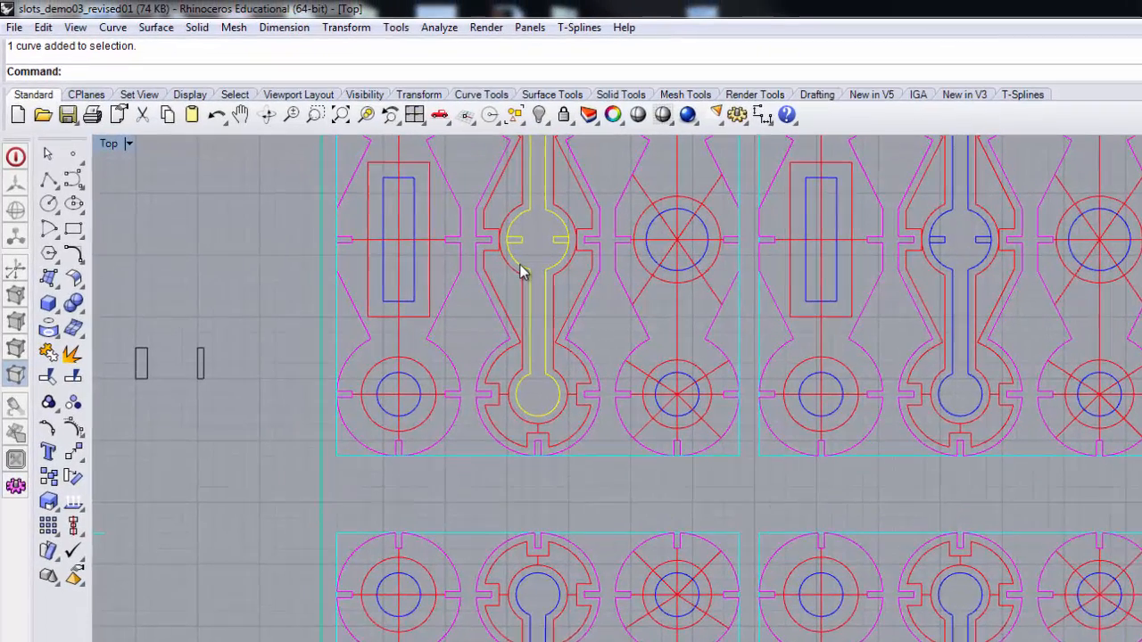
{"action": "left_click_drag", "start_coordinate": [524, 272], "coordinate": [219, 300]}
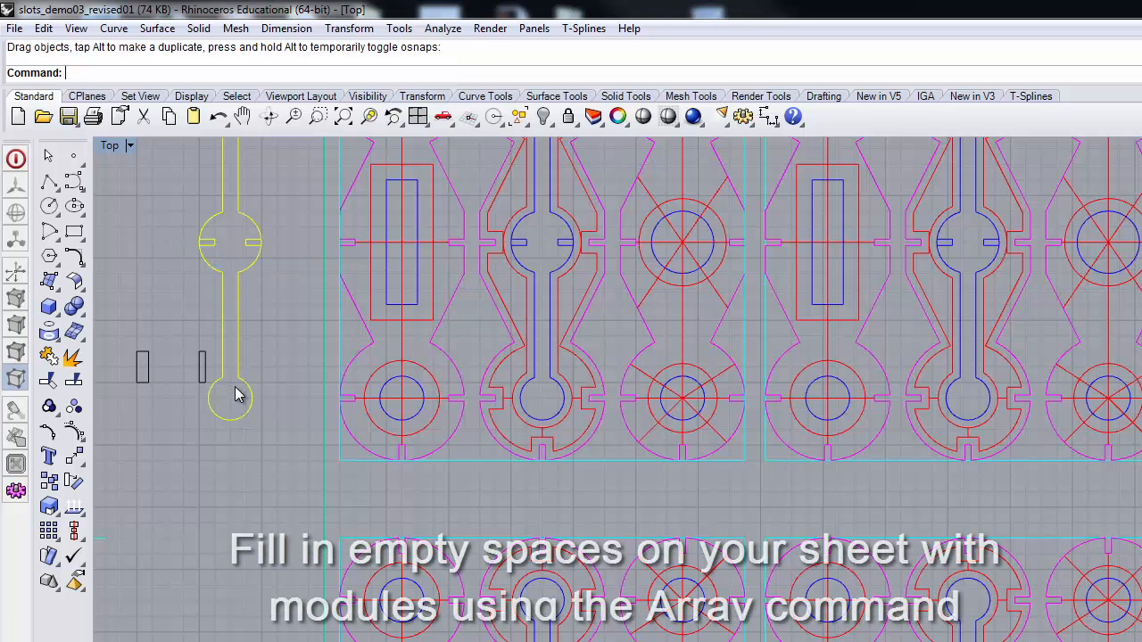
Rotate the copied connector from vertical to horizontal about its middle circle's center, with Cen as the only active object snap.
{"action": "type", "text": "ro"}
{"action": "key", "text": "Return"}
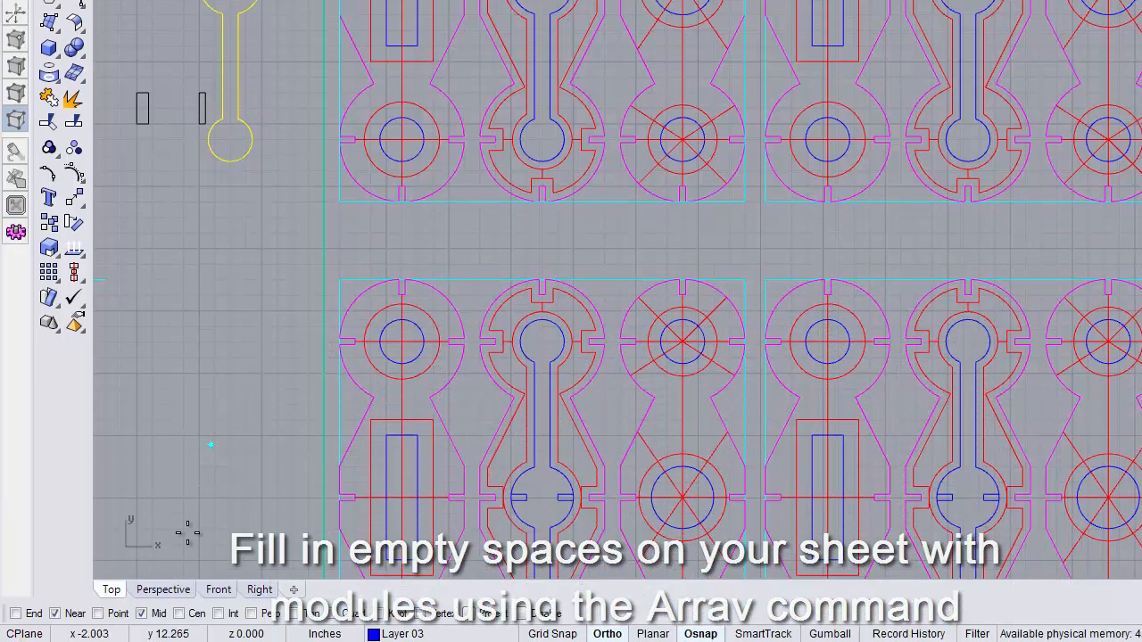
{"action": "left_click", "coordinate": [180, 614]}
{"action": "left_click", "coordinate": [142, 613]}
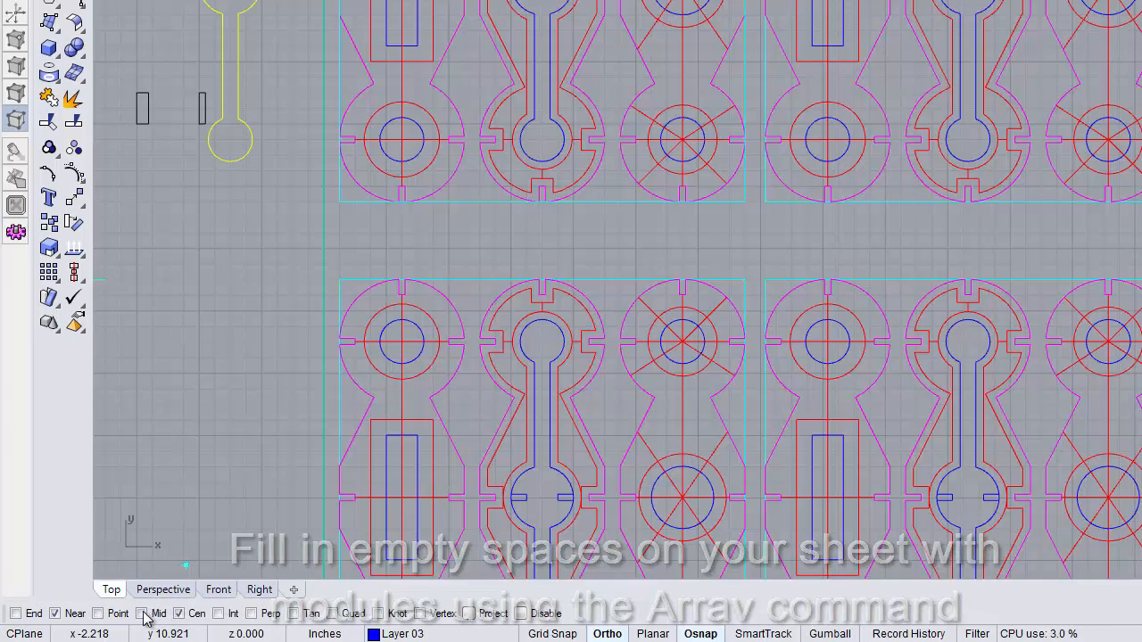
{"action": "left_click", "coordinate": [55, 614]}
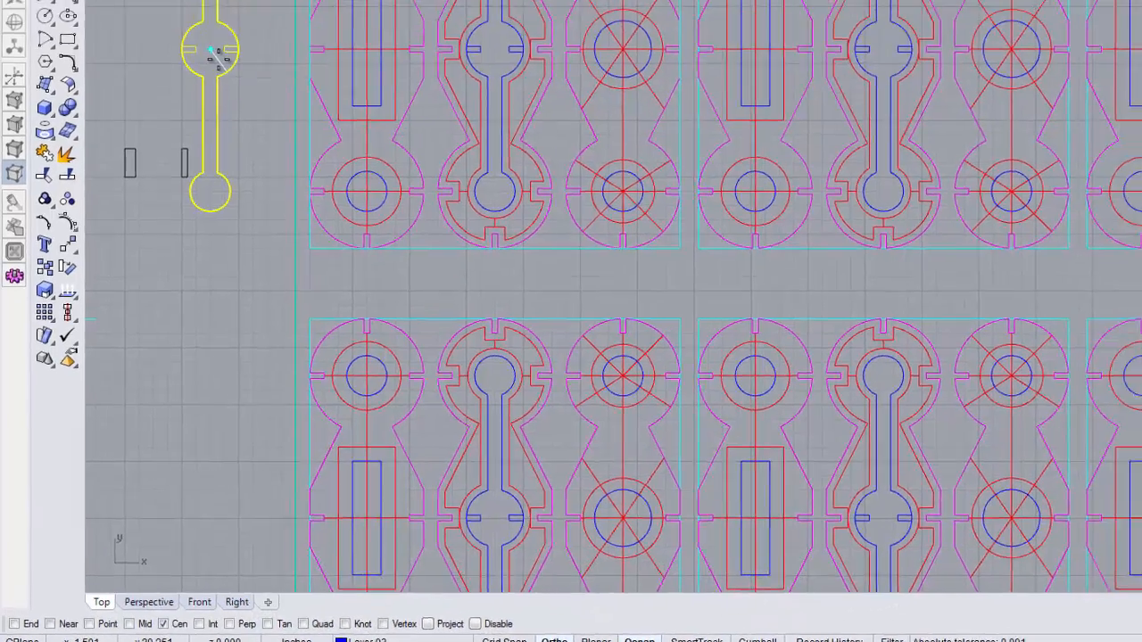
{"action": "left_click", "coordinate": [216, 53]}
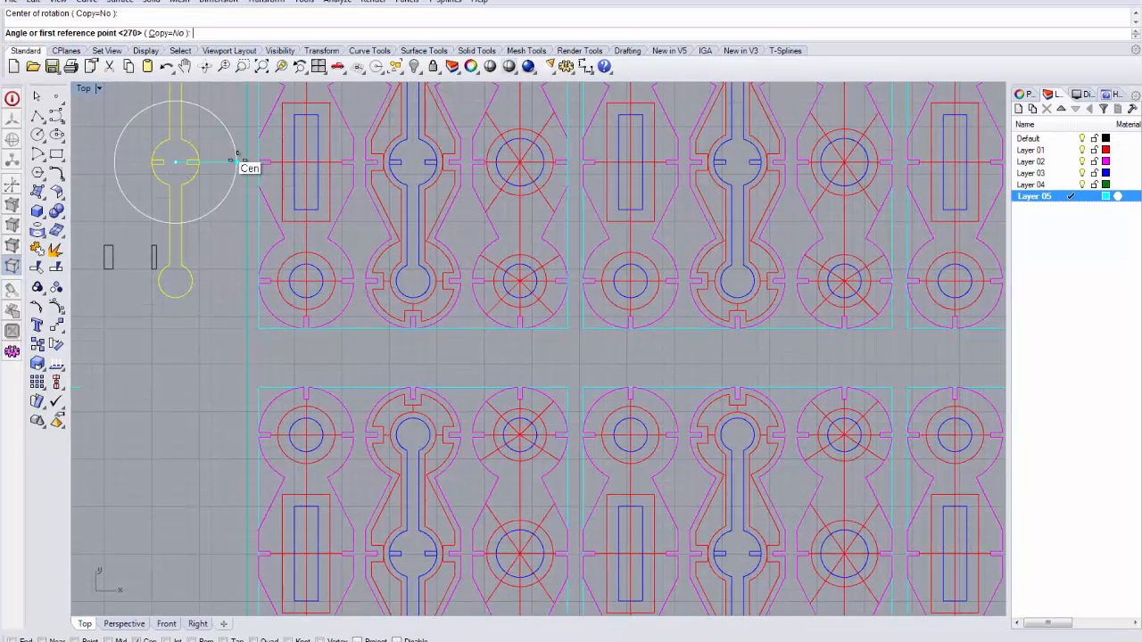
{"action": "left_click", "coordinate": [224, 157]}
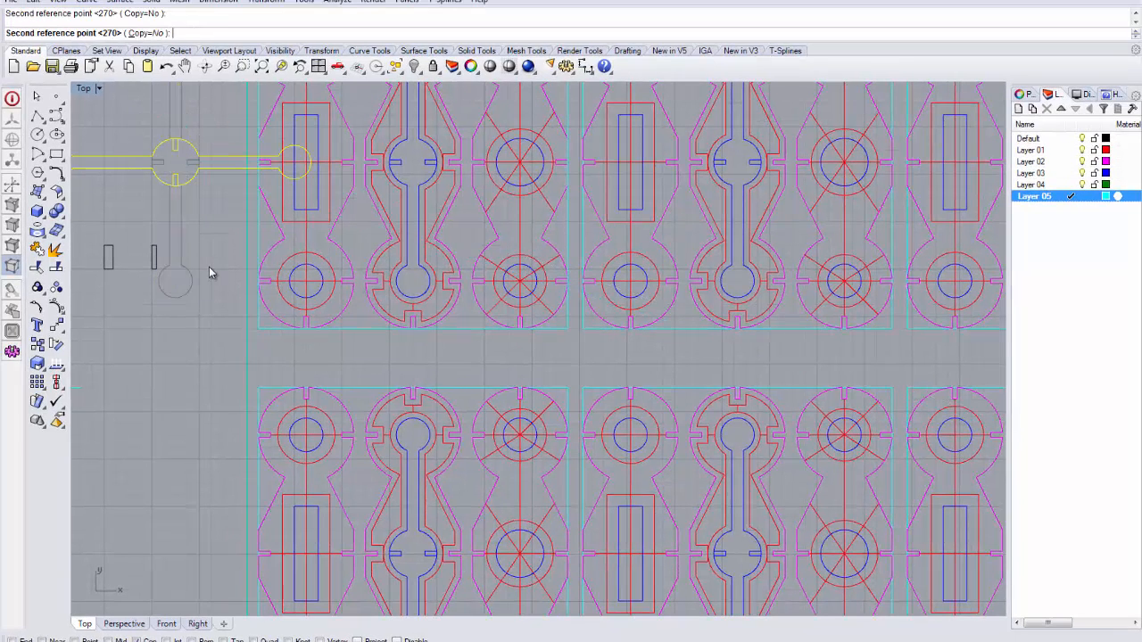
{"action": "key", "text": "Escape"}
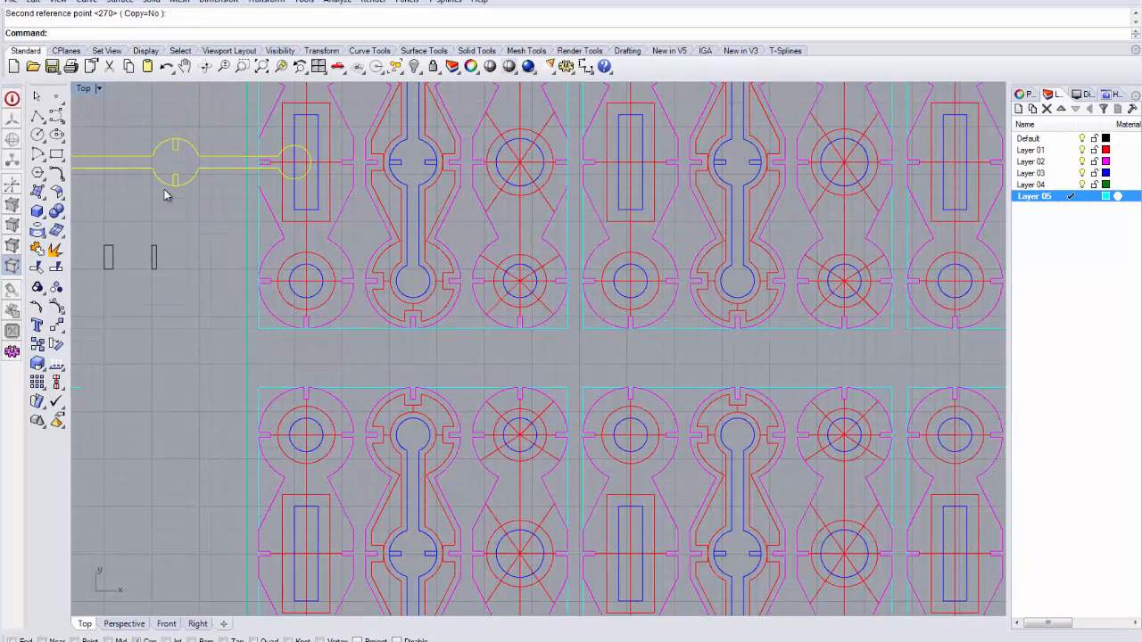
Move the horizontal connector into the gap between the first and second rows, below the upper-left module.
{"action": "scroll", "coordinate": [164, 195], "scroll_direction": "down", "scroll_amount": 1}
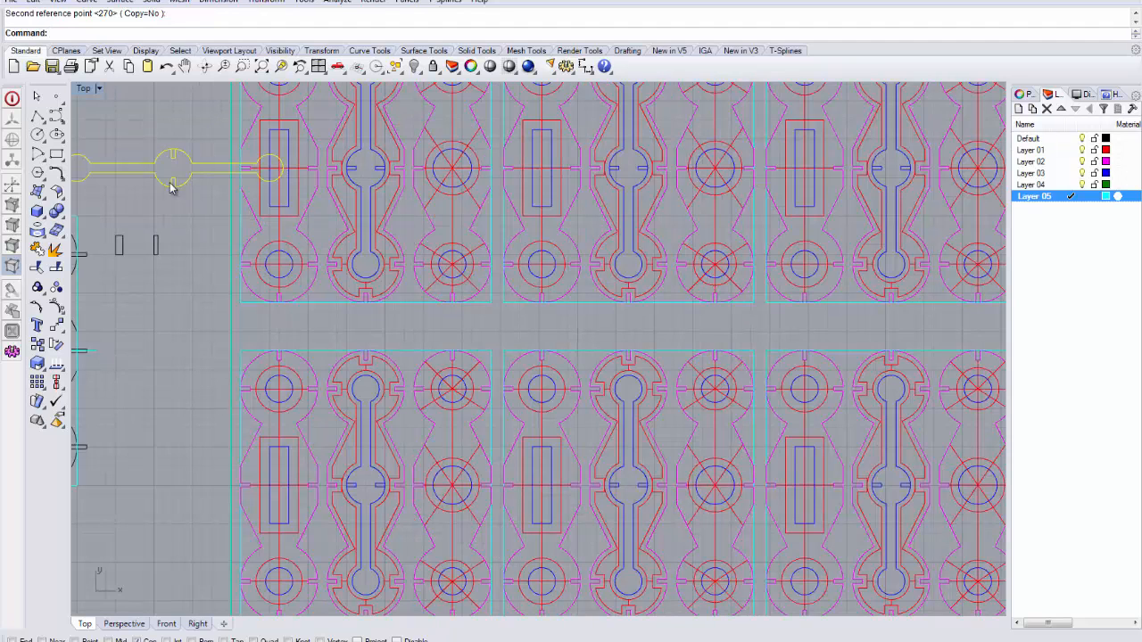
{"action": "left_click_drag", "start_coordinate": [178, 184], "coordinate": [368, 350]}
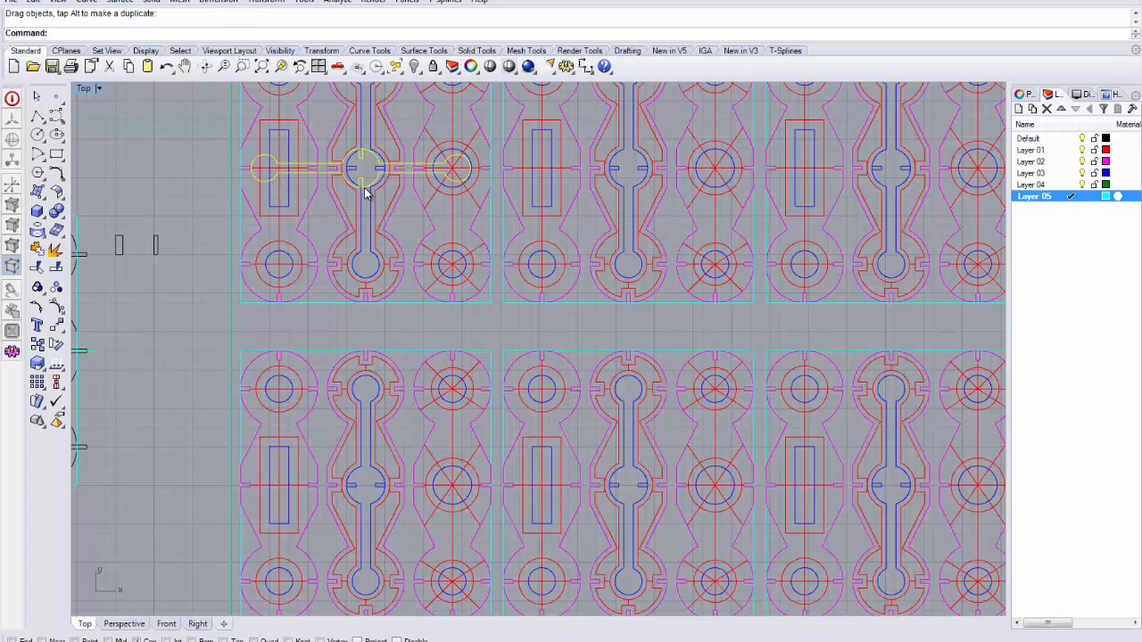
{"action": "left_click_drag", "start_coordinate": [369, 190], "coordinate": [366, 285]}
{"action": "scroll", "coordinate": [365, 348], "scroll_direction": "up", "scroll_amount": 3}
{"action": "scroll", "coordinate": [365, 339], "scroll_direction": "up", "scroll_amount": 3}
{"action": "scroll", "coordinate": [366, 284], "scroll_direction": "down", "scroll_amount": 2}
{"action": "scroll", "coordinate": [366, 295], "scroll_direction": "down", "scroll_amount": 3}
{"action": "scroll", "coordinate": [365, 317], "scroll_direction": "up", "scroll_amount": 5}
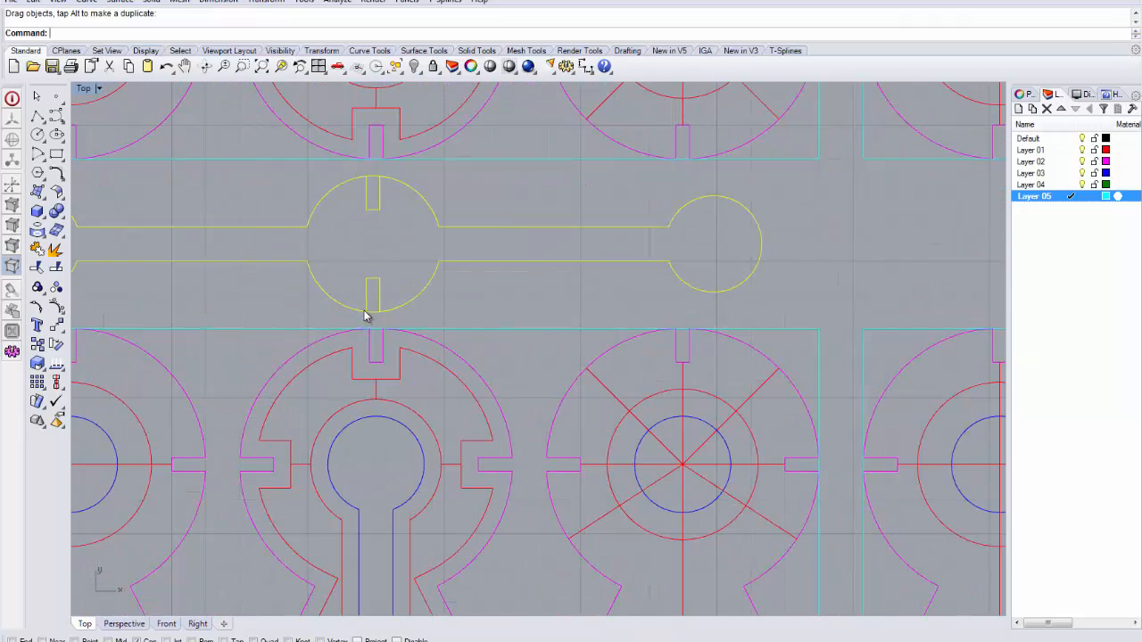
Trim the connector's middle circle across the mouths of its upper and lower slots.
{"action": "right_click", "coordinate": [229, 38]}
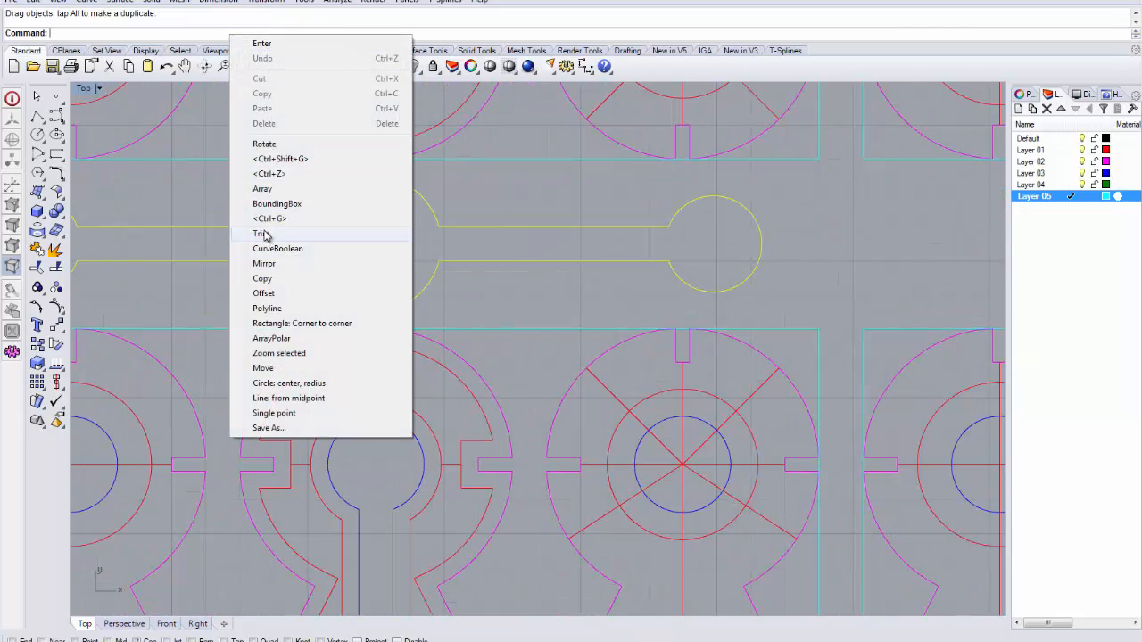
{"action": "left_click", "coordinate": [308, 233]}
{"action": "left_click", "coordinate": [372, 311]}
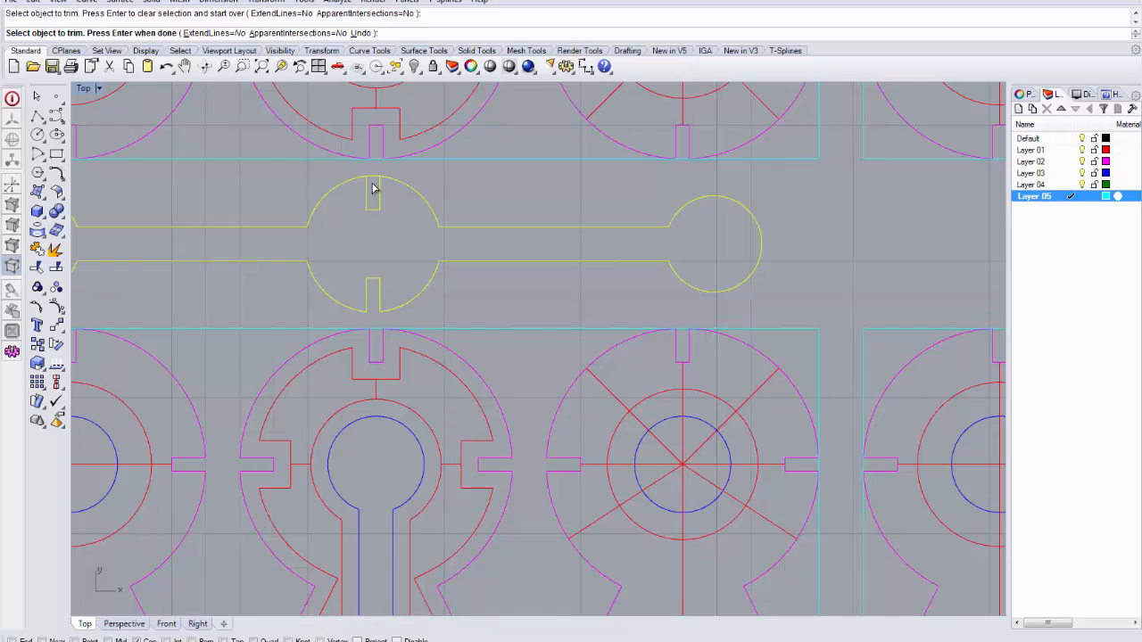
{"action": "left_click", "coordinate": [373, 183]}
{"action": "scroll", "coordinate": [379, 196], "scroll_direction": "down", "scroll_amount": 3}
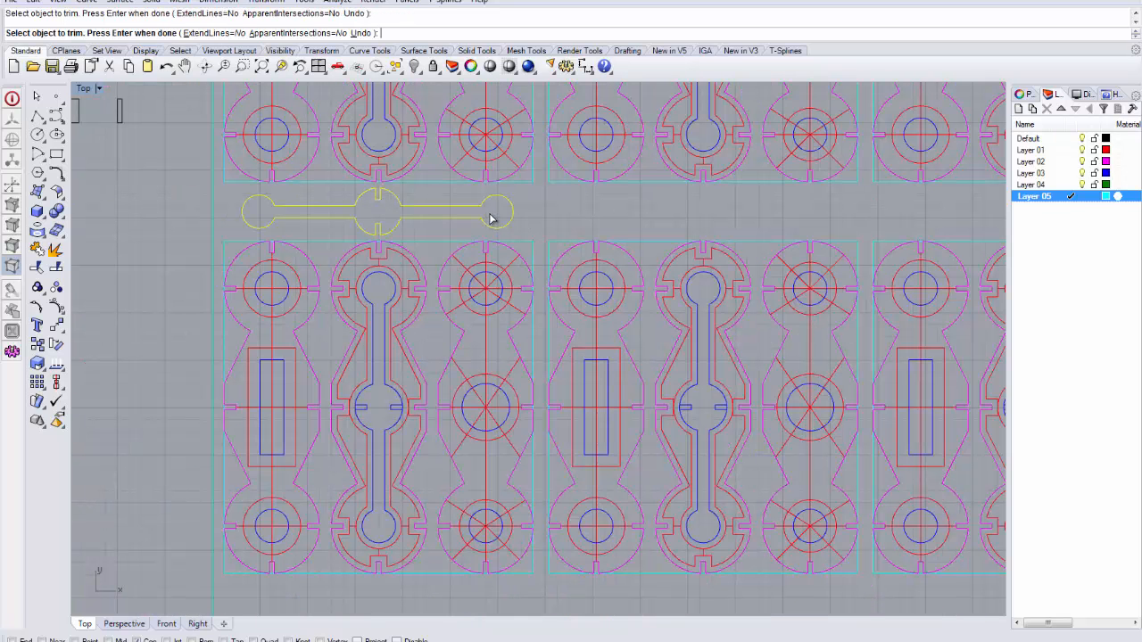
Join the trimmed segments of the horizontal connector below the upper-left module into one closed curve.
{"action": "scroll", "coordinate": [489, 218], "scroll_direction": "down", "scroll_amount": 1}
{"action": "scroll", "coordinate": [464, 222], "scroll_direction": "up", "scroll_amount": 2}
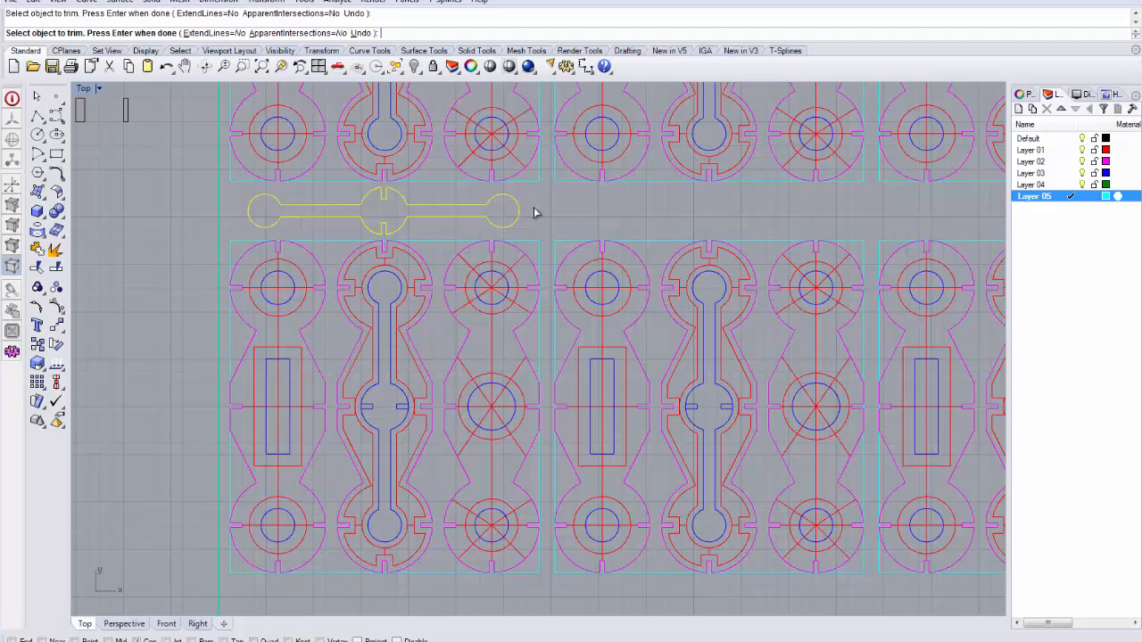
{"action": "scroll", "coordinate": [648, 218], "scroll_direction": "down", "scroll_amount": 6}
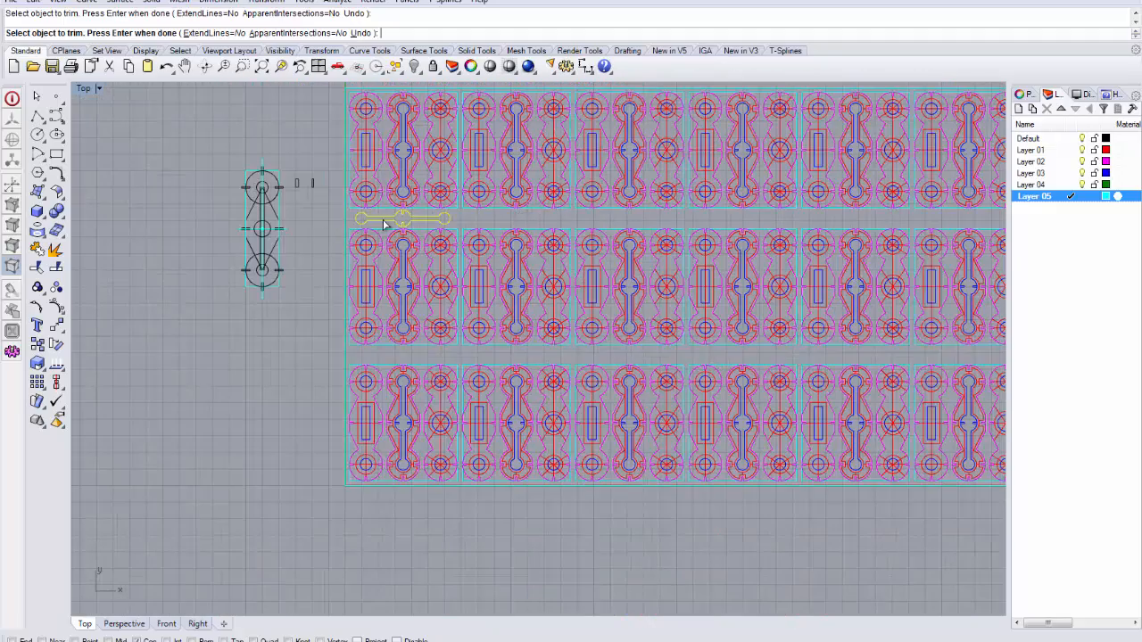
{"action": "scroll", "coordinate": [384, 224], "scroll_direction": "up", "scroll_amount": 3}
{"action": "left_click", "coordinate": [42, 252]}
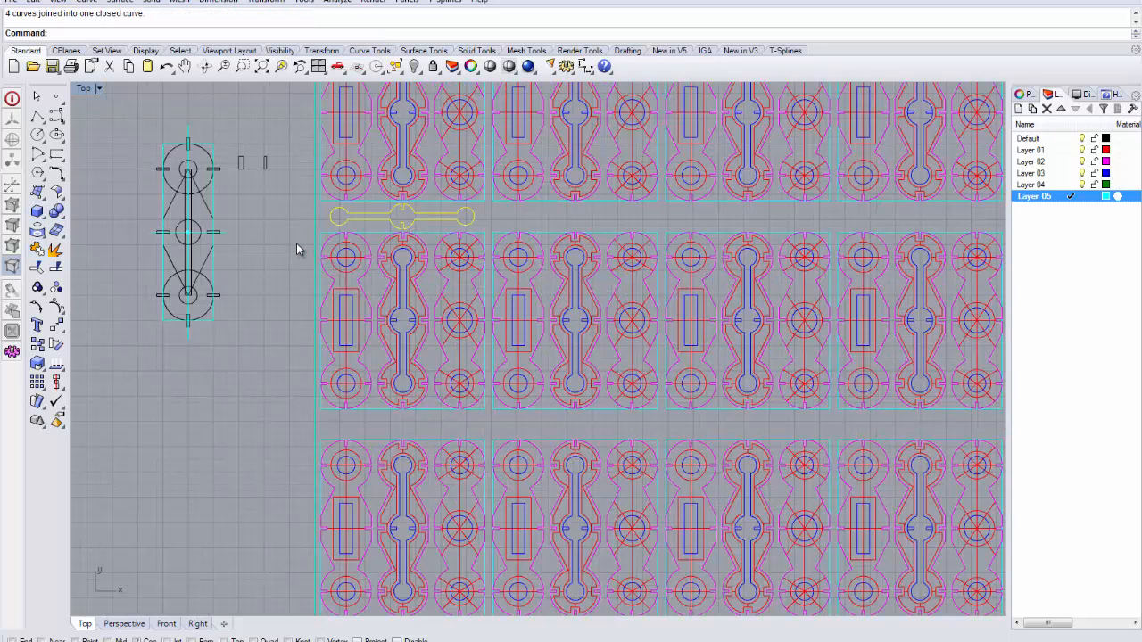
Array the connector along the gap with 7 in X and 1 in Y, spaced about 5.85 in from its first end circle's center, with Cen off.
{"action": "type", "text": "Ray"}
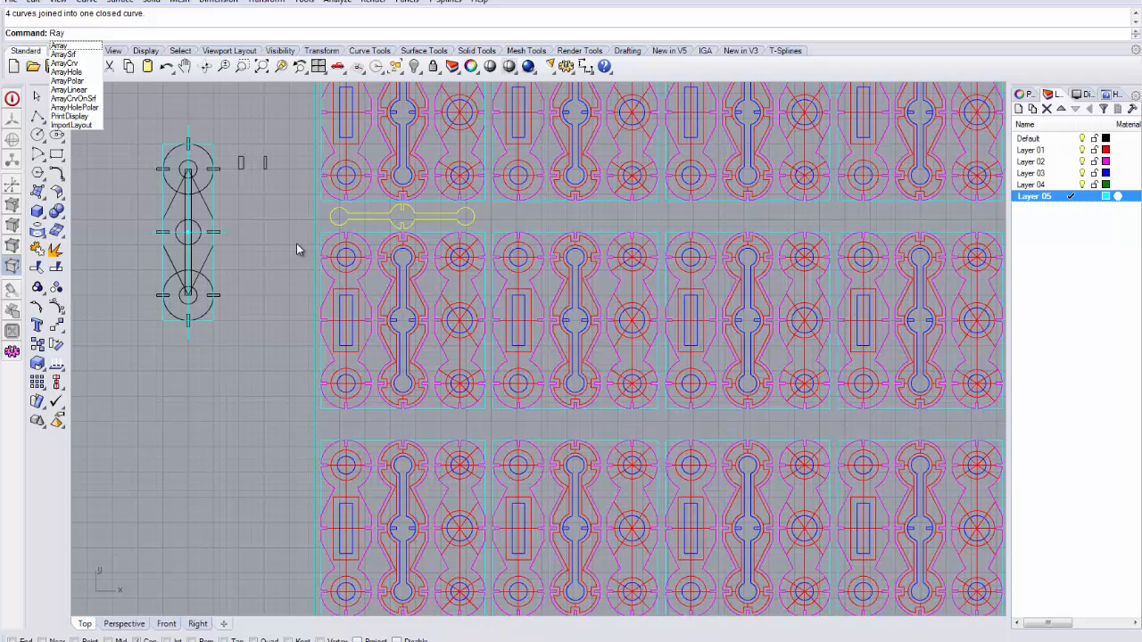
{"action": "left_click", "coordinate": [59, 46]}
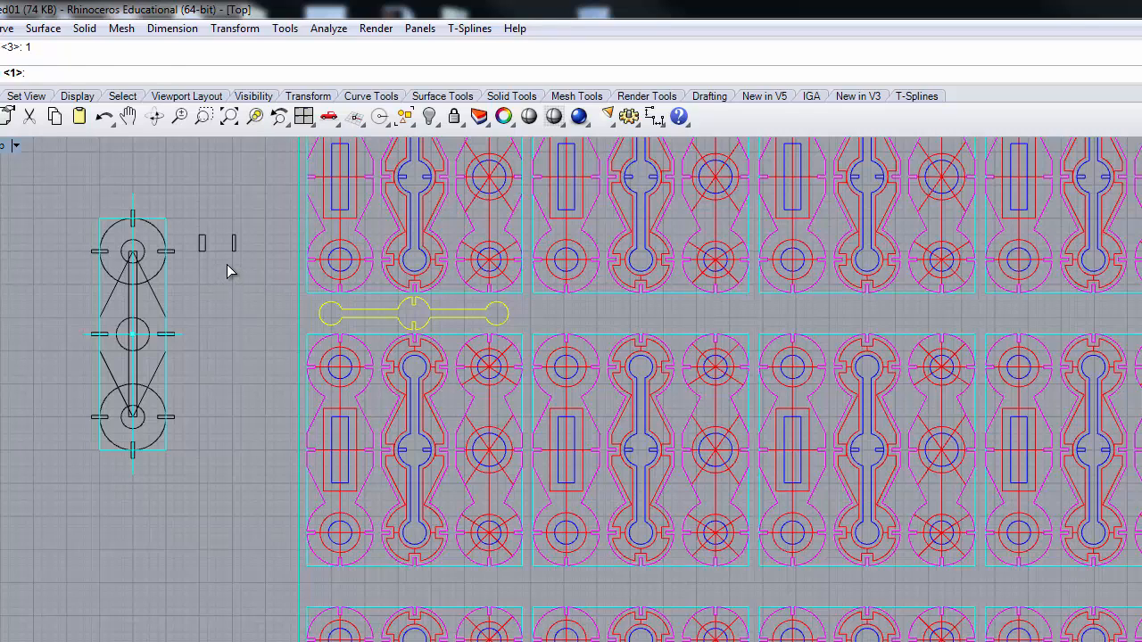
{"action": "key", "text": "Return"}
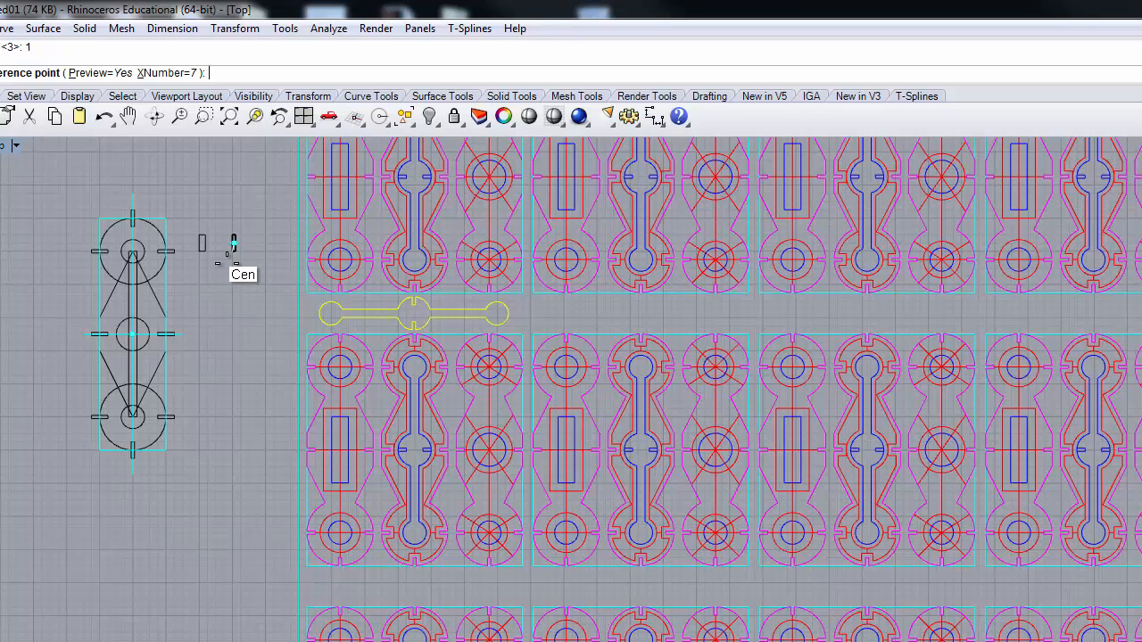
{"action": "left_click", "coordinate": [328, 313]}
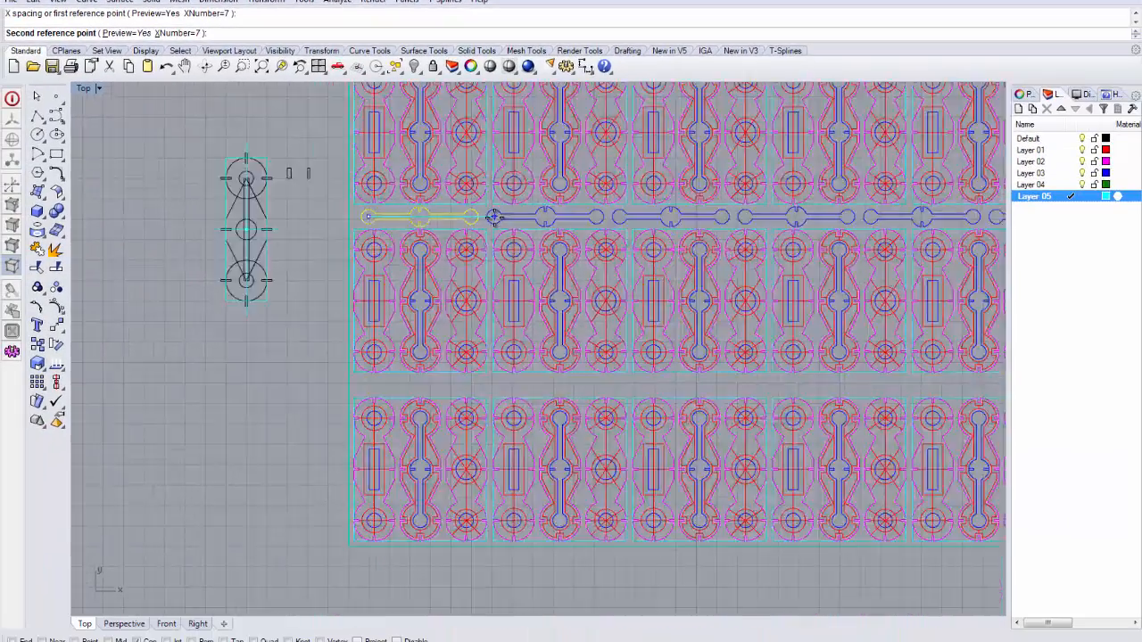
{"action": "scroll", "coordinate": [493, 216], "scroll_direction": "down", "scroll_amount": 3}
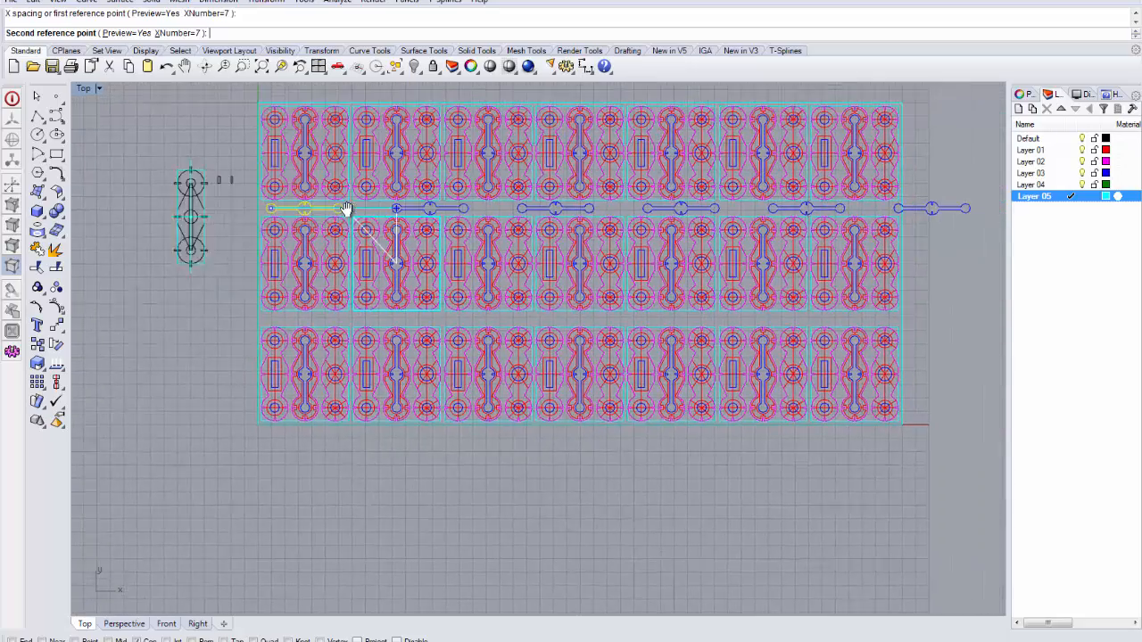
{"action": "scroll", "coordinate": [323, 207], "scroll_direction": "up", "scroll_amount": 5}
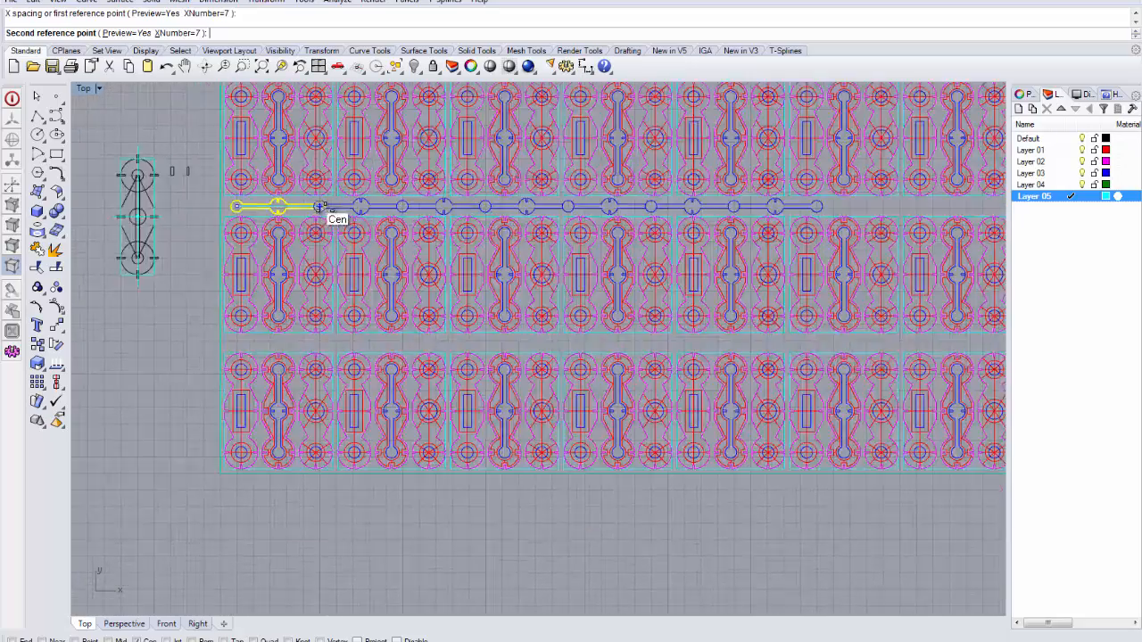
{"action": "scroll", "coordinate": [351, 199], "scroll_direction": "down", "scroll_amount": 5}
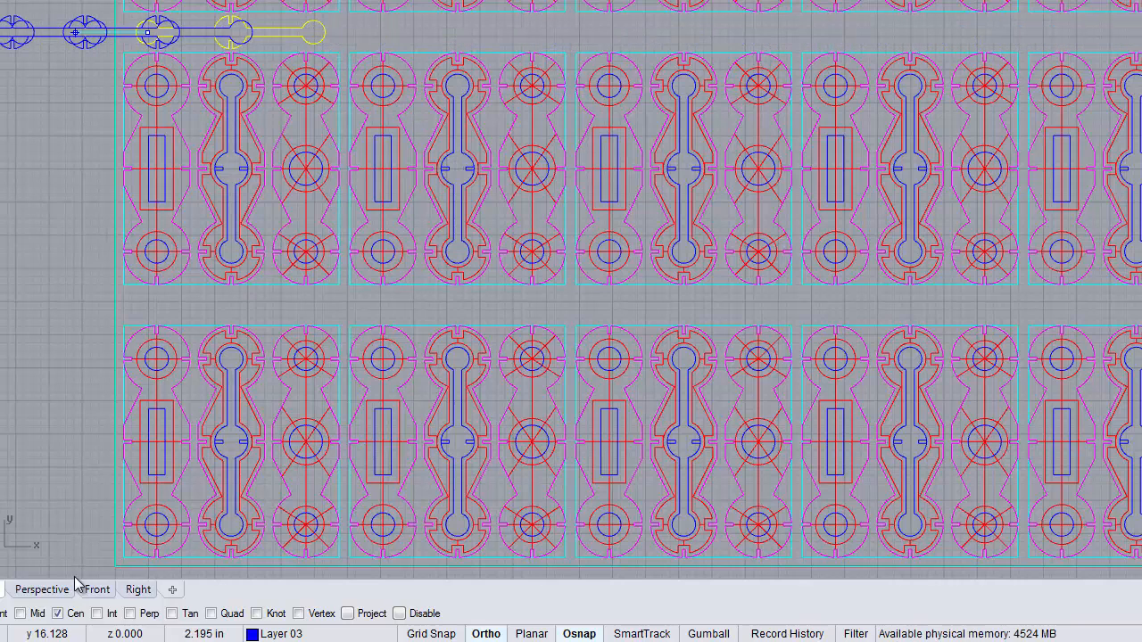
{"action": "left_click", "coordinate": [57, 613]}
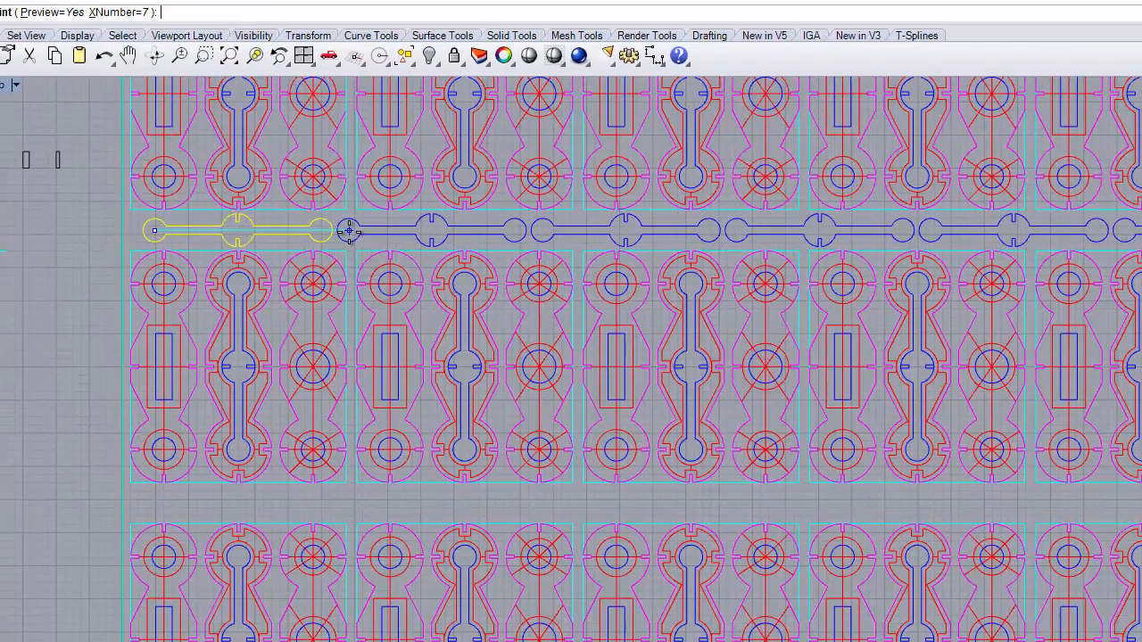
{"action": "left_click", "coordinate": [349, 231]}
Raise the connector array's X number to 8 and accept the array.
{"action": "scroll", "coordinate": [350, 234], "scroll_direction": "down", "scroll_amount": 3}
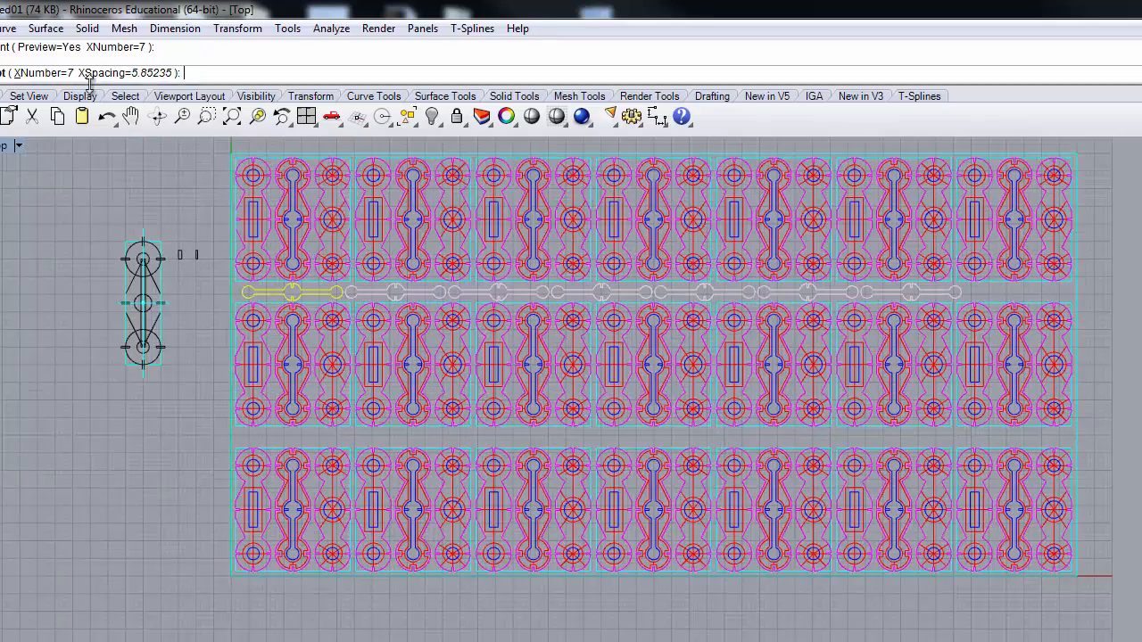
{"action": "left_click", "coordinate": [57, 74]}
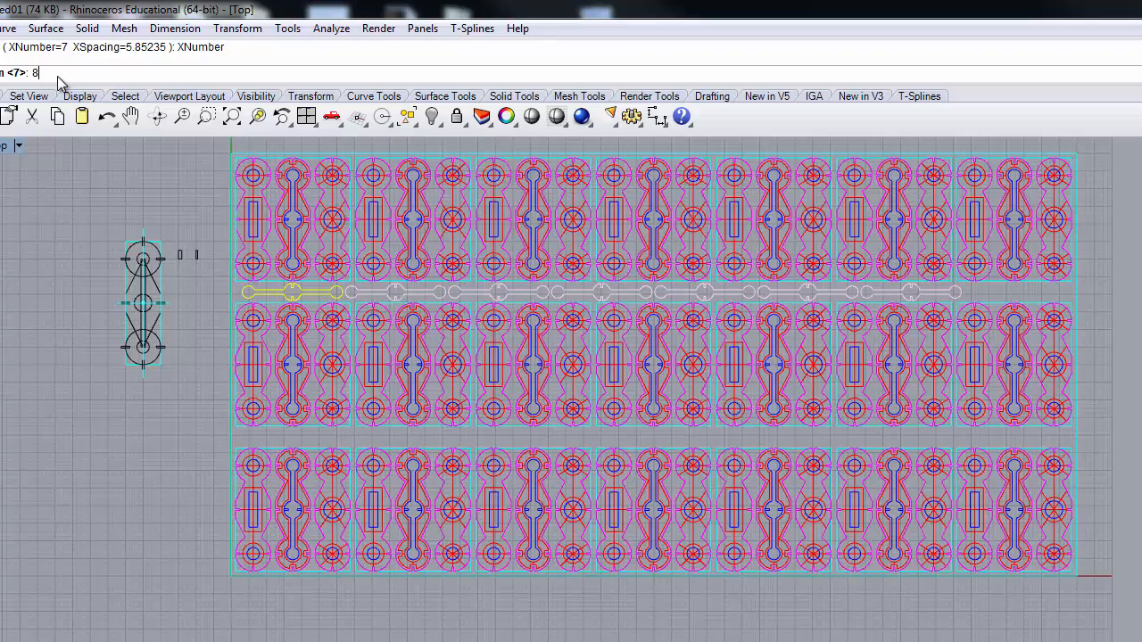
{"action": "key", "text": "Return"}
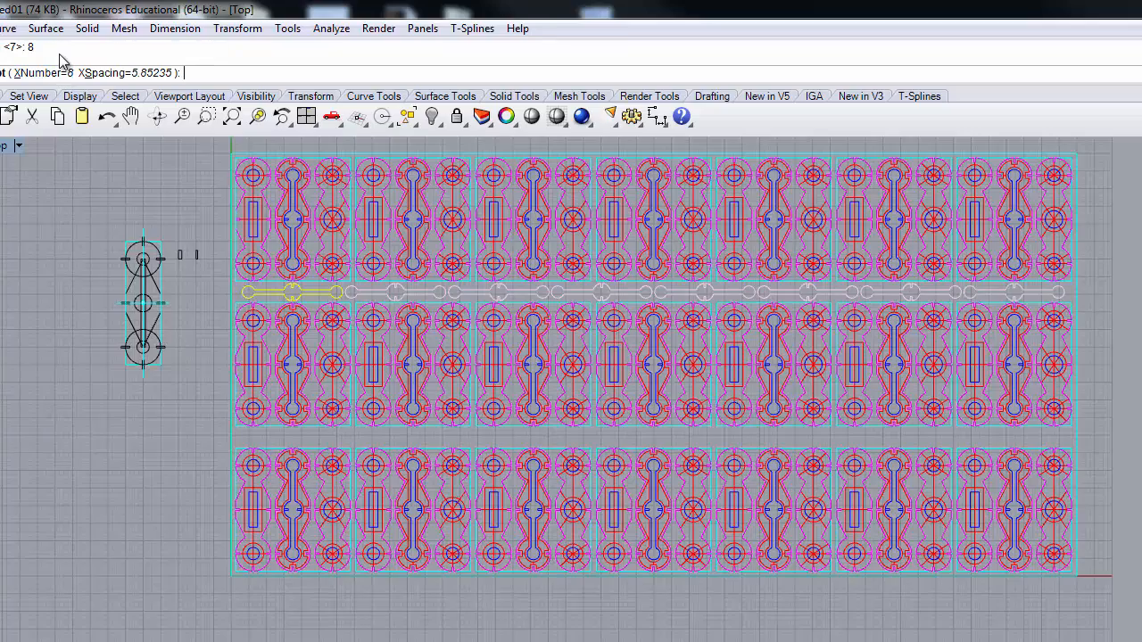
{"action": "scroll", "coordinate": [729, 306], "scroll_direction": "up", "scroll_amount": 5}
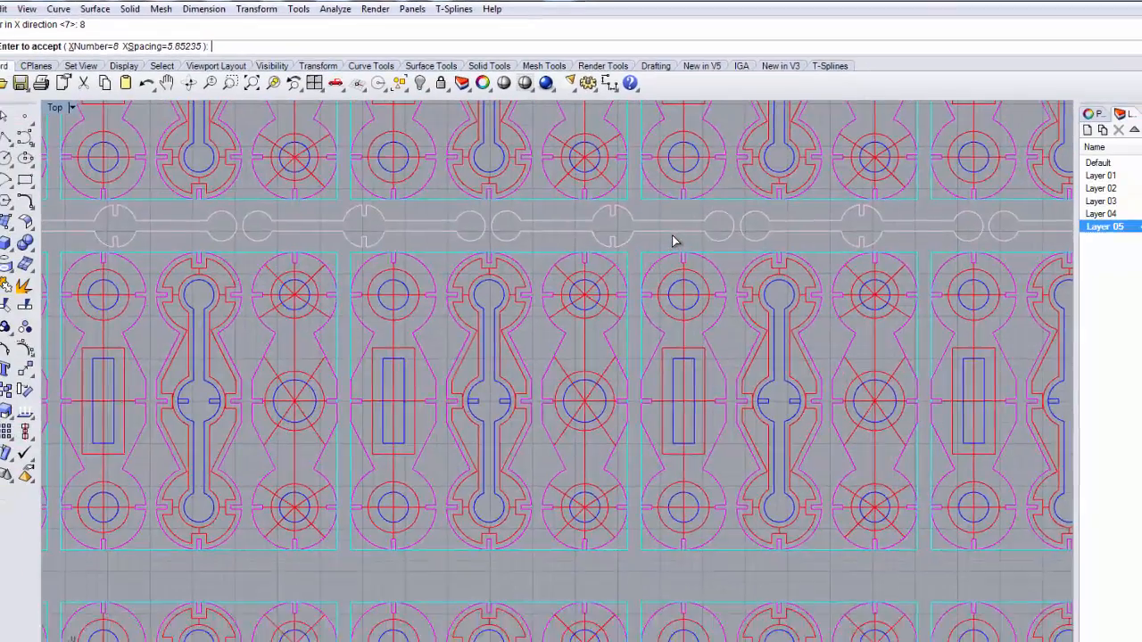
{"action": "scroll", "coordinate": [674, 241], "scroll_direction": "down", "scroll_amount": 5}
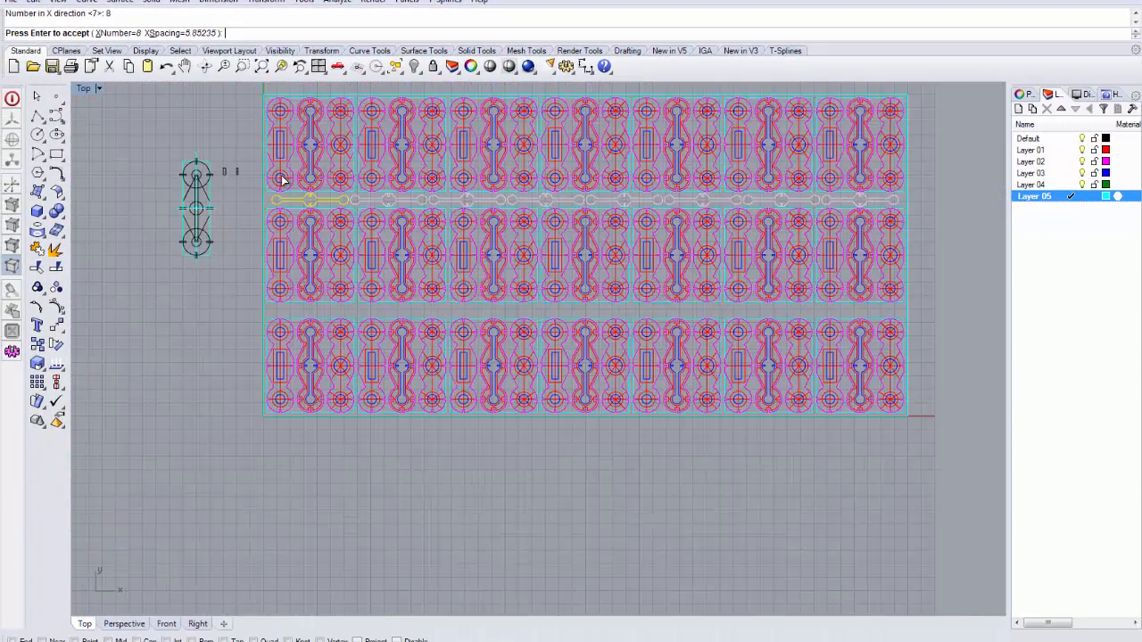
{"action": "key", "text": "Return"}
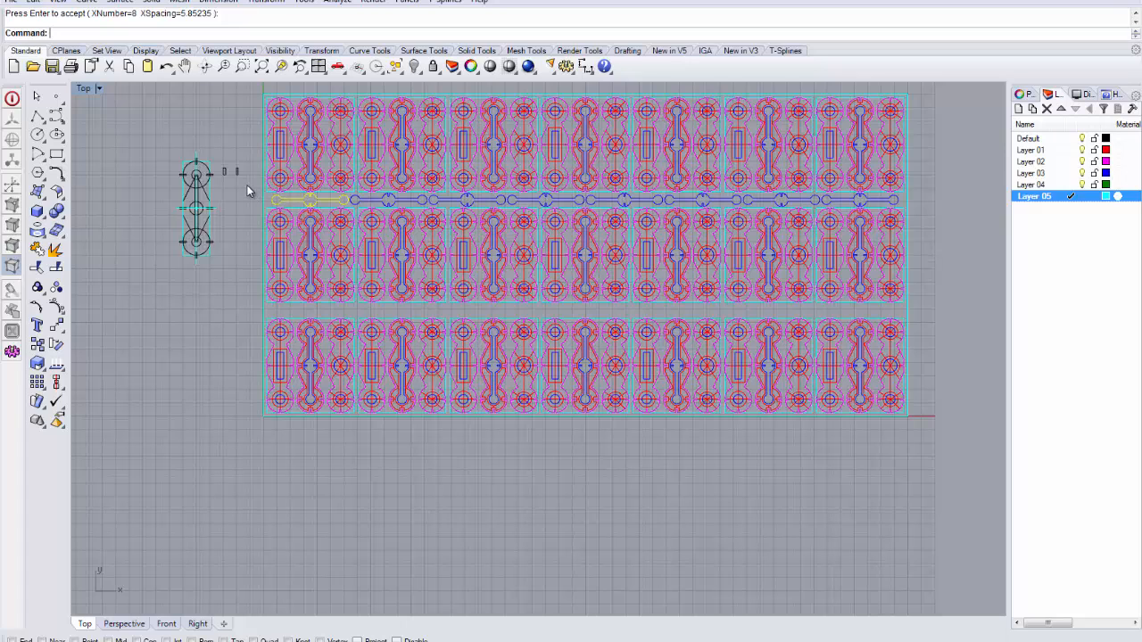
Select all eight connectors in the upper gap and place a duplicate row straight below, centered in the gap between the second and third module rows.
{"action": "left_click_drag", "start_coordinate": [247, 190], "coordinate": [921, 221]}
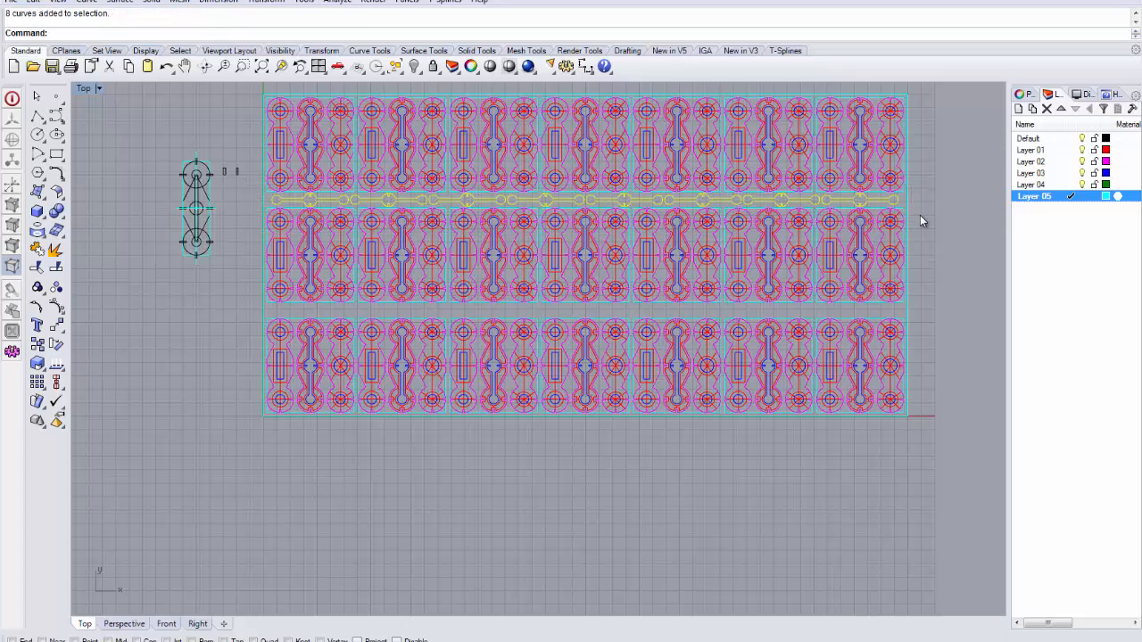
{"action": "scroll", "coordinate": [284, 322], "scroll_direction": "up", "scroll_amount": 5}
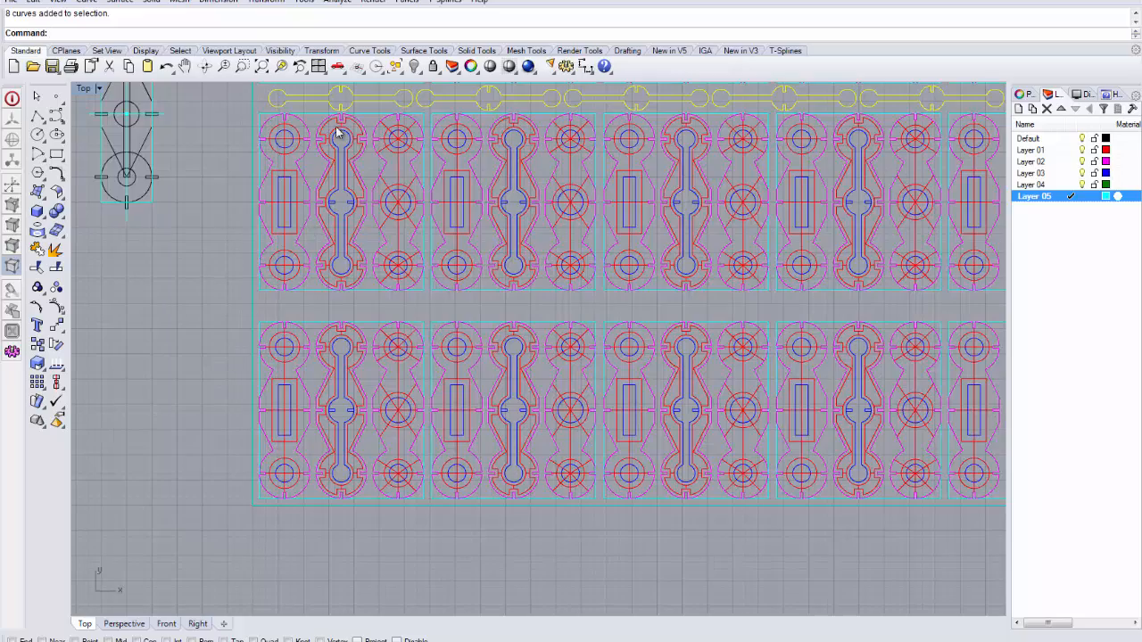
{"action": "scroll", "coordinate": [337, 134], "scroll_direction": "down", "scroll_amount": 1}
{"action": "scroll", "coordinate": [340, 118], "scroll_direction": "up", "scroll_amount": 4}
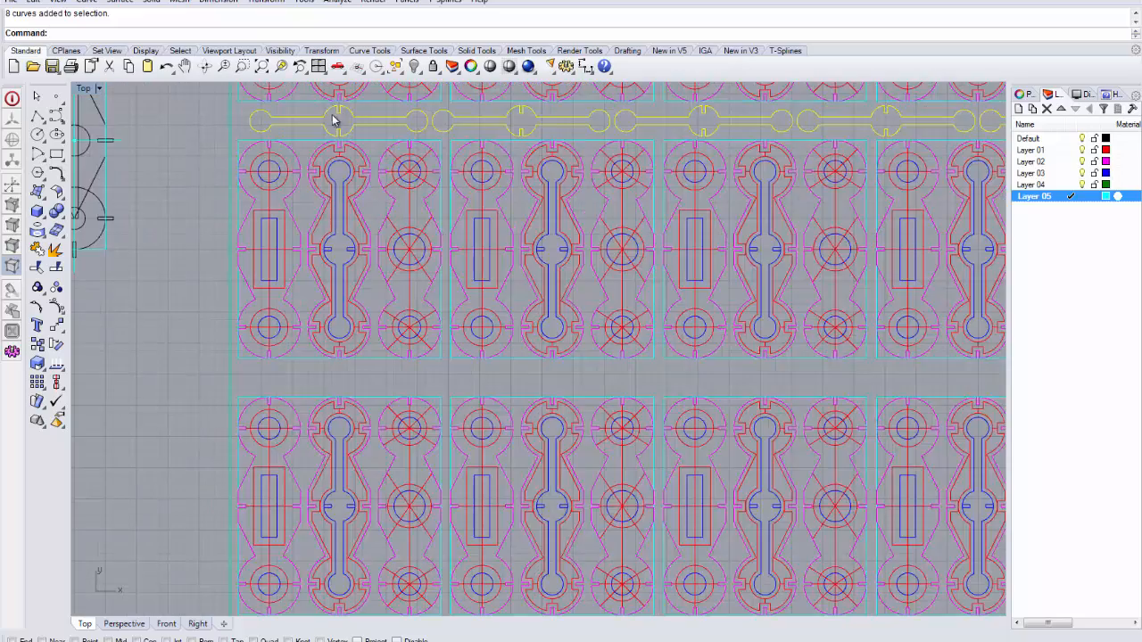
{"action": "scroll", "coordinate": [339, 117], "scroll_direction": "up", "scroll_amount": 1}
{"action": "scroll", "coordinate": [340, 120], "scroll_direction": "down", "scroll_amount": 5}
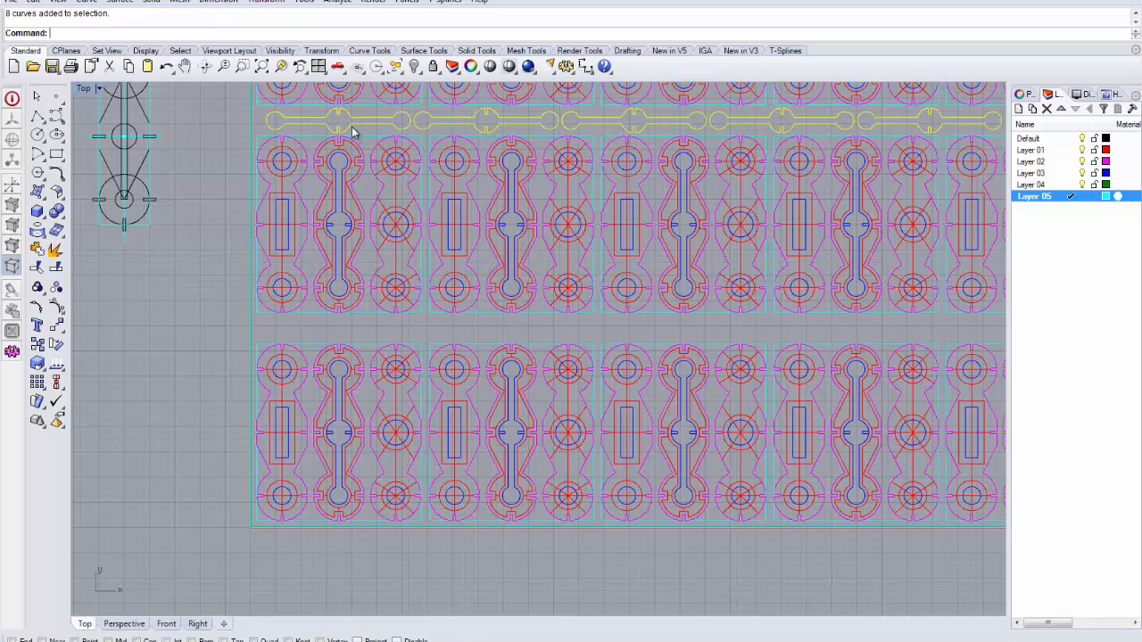
{"action": "left_click_drag", "start_coordinate": [350, 130], "coordinate": [331, 338]}
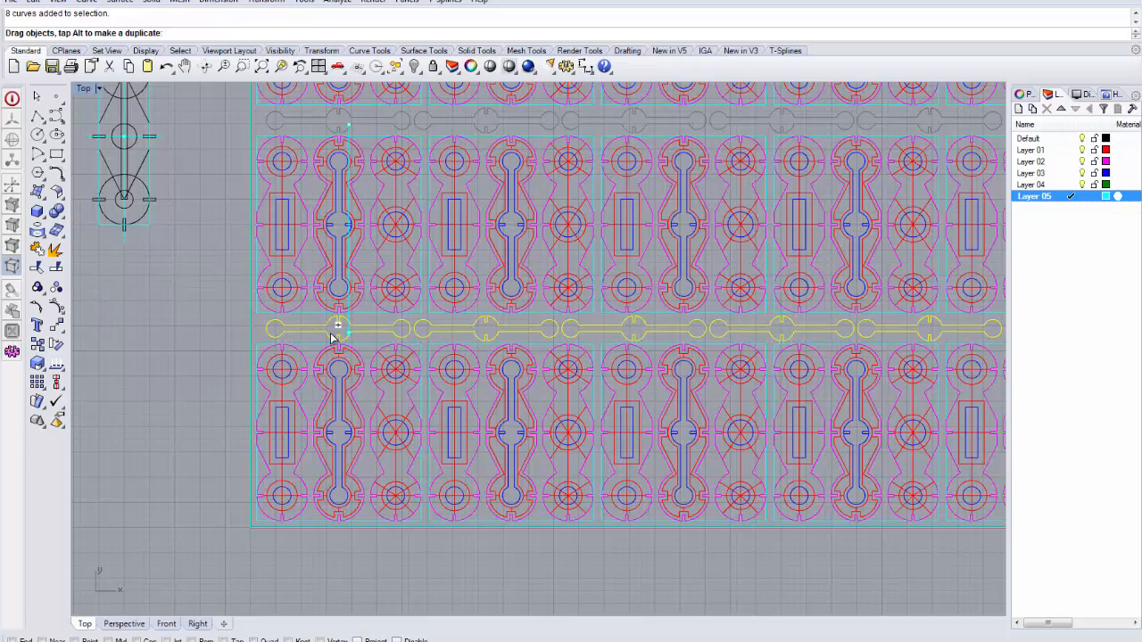
{"action": "left_click_drag", "start_coordinate": [331, 338], "coordinate": [331, 335]}
{"action": "scroll", "coordinate": [346, 337], "scroll_direction": "up", "scroll_amount": 6}
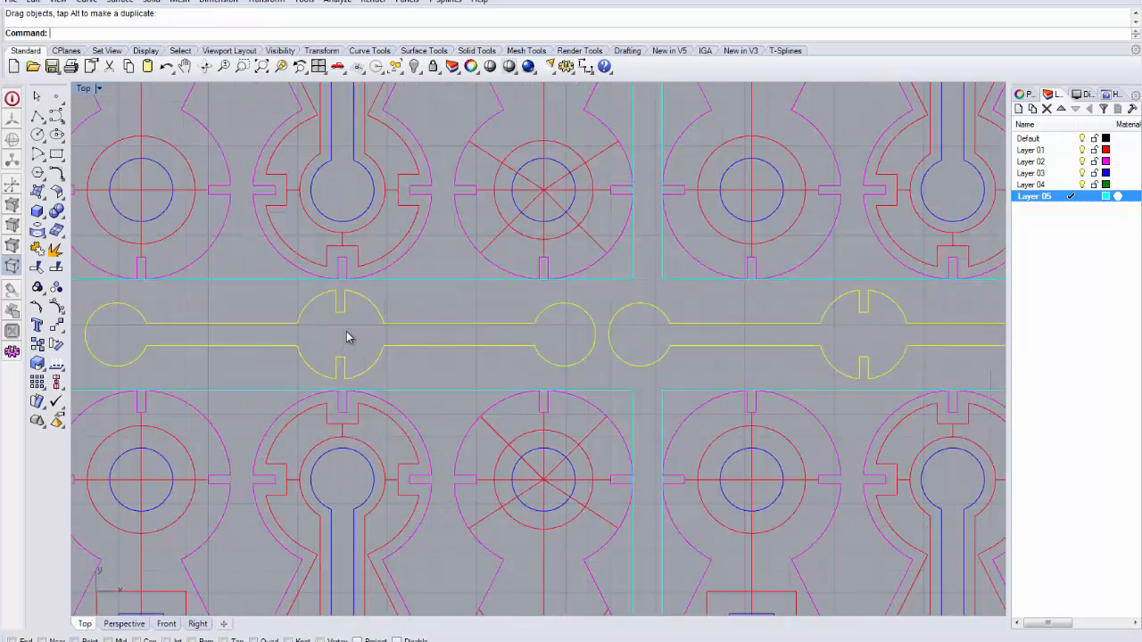
{"action": "scroll", "coordinate": [347, 336], "scroll_direction": "down", "scroll_amount": 10}
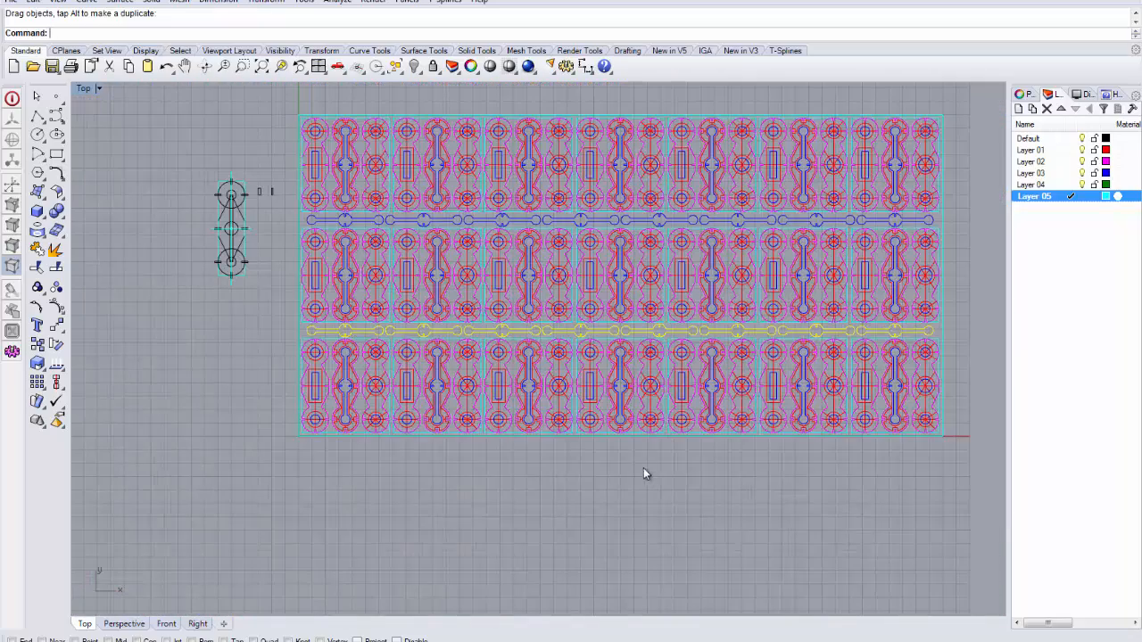
{"action": "left_click", "coordinate": [661, 494]}
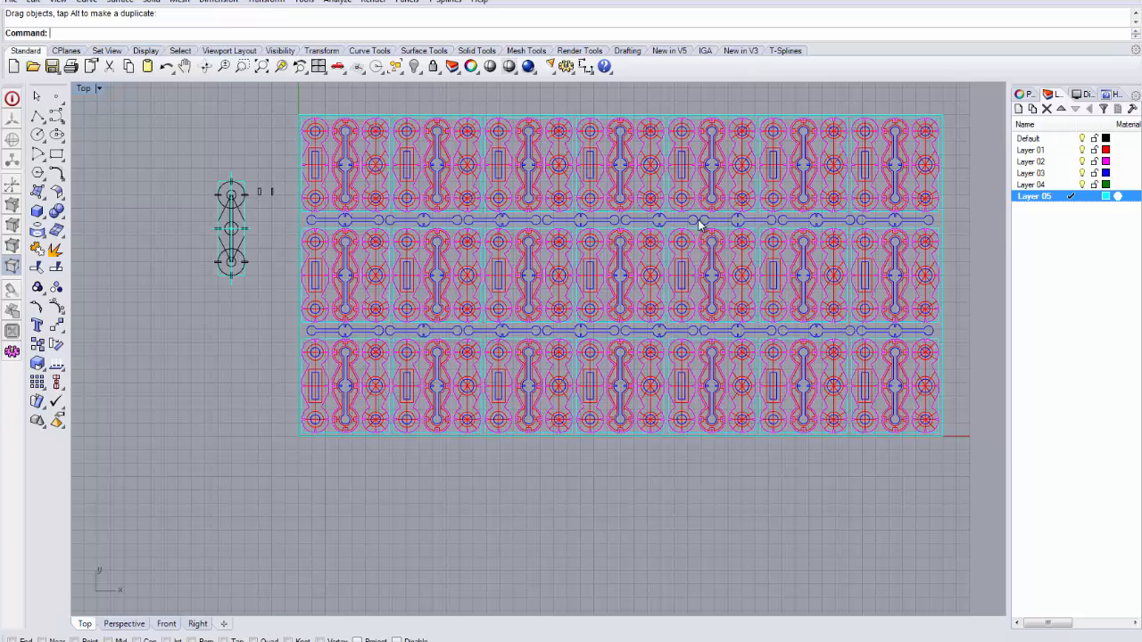
Make Layer 02 current and change the eight connectors between the first and second module rows to that layer.
{"action": "scroll", "coordinate": [500, 361], "scroll_direction": "down", "scroll_amount": 4}
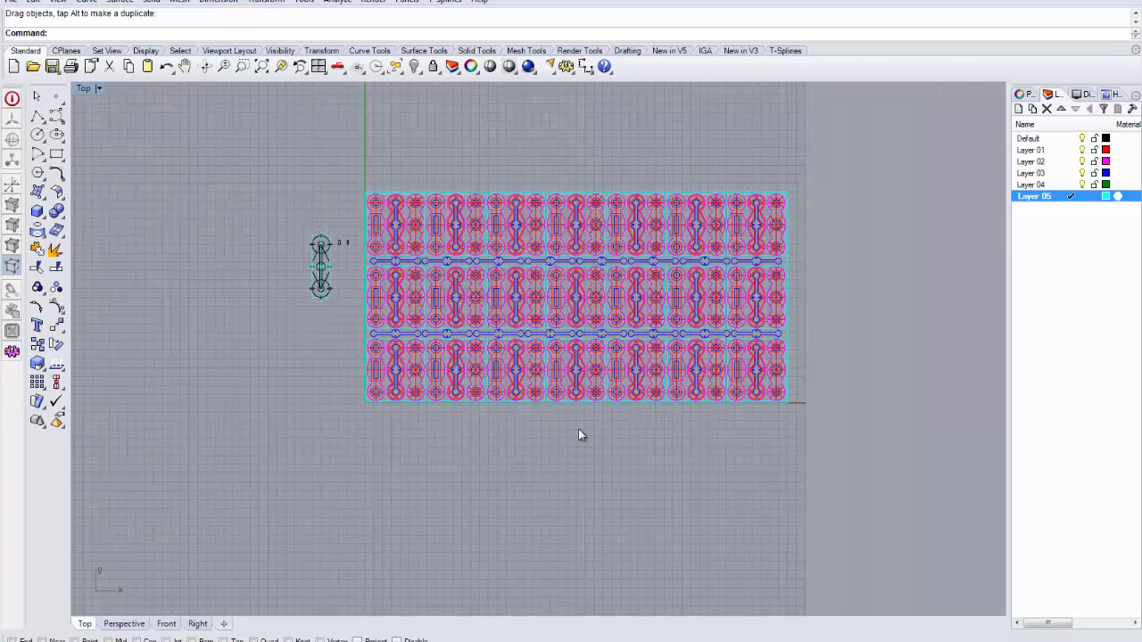
{"action": "scroll", "coordinate": [434, 326], "scroll_direction": "up", "scroll_amount": 3}
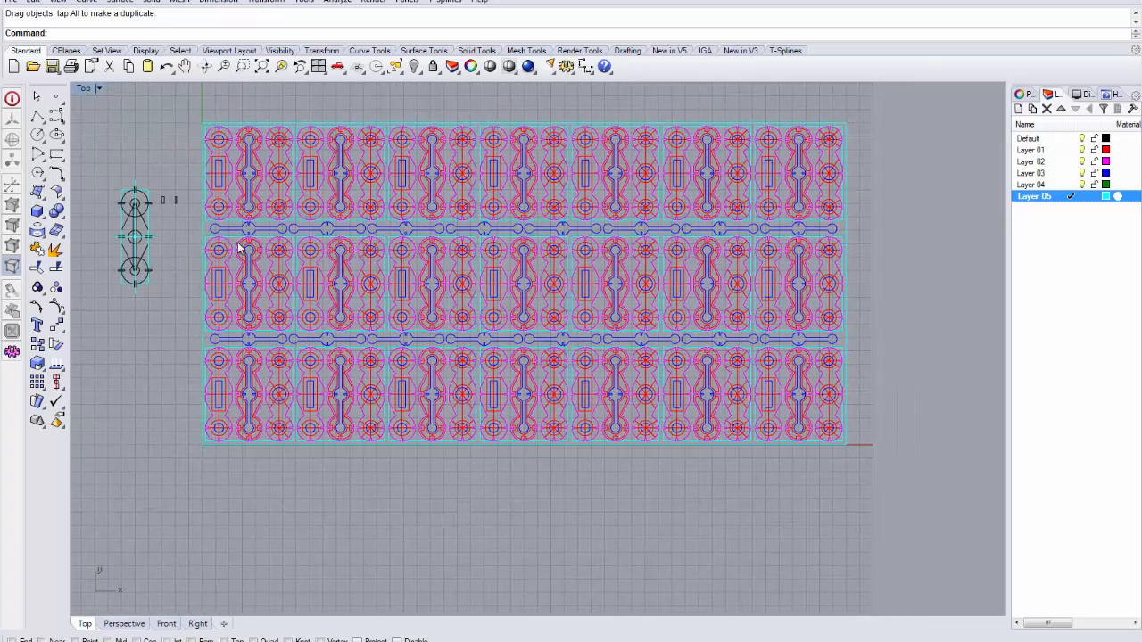
{"action": "left_click_drag", "start_coordinate": [190, 216], "coordinate": [879, 254]}
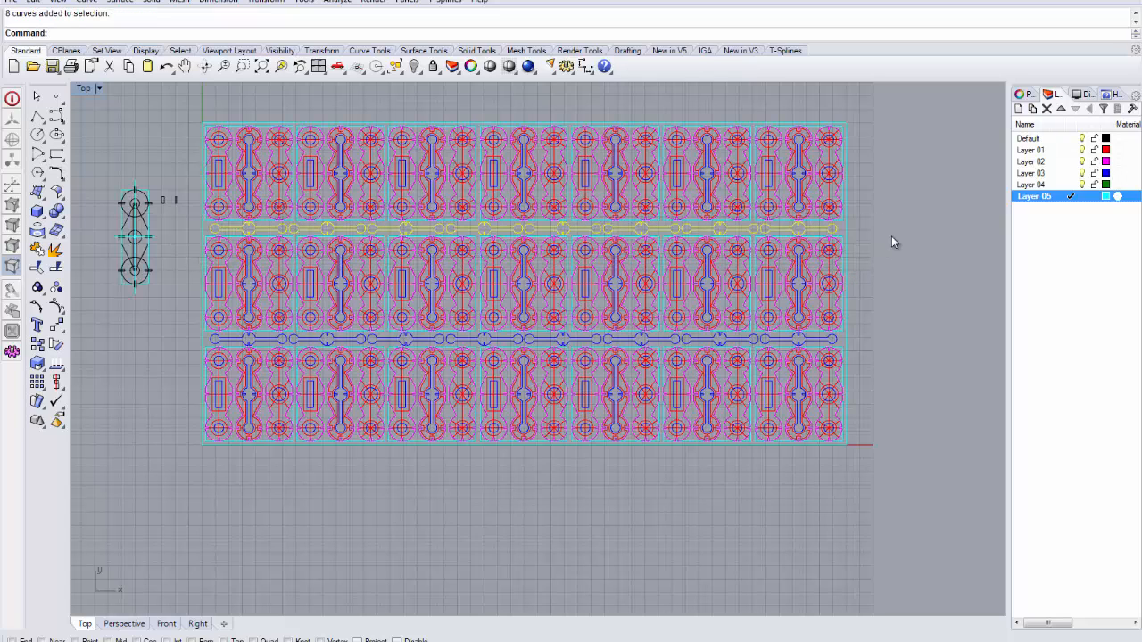
{"action": "right_click", "coordinate": [1034, 162]}
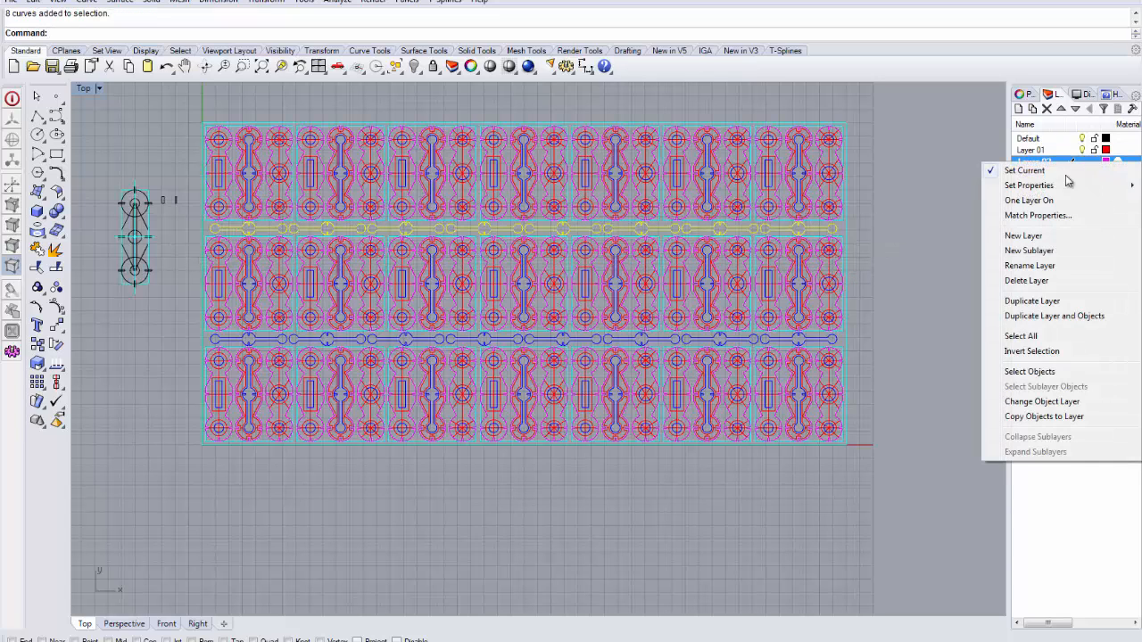
{"action": "left_click", "coordinate": [1048, 403]}
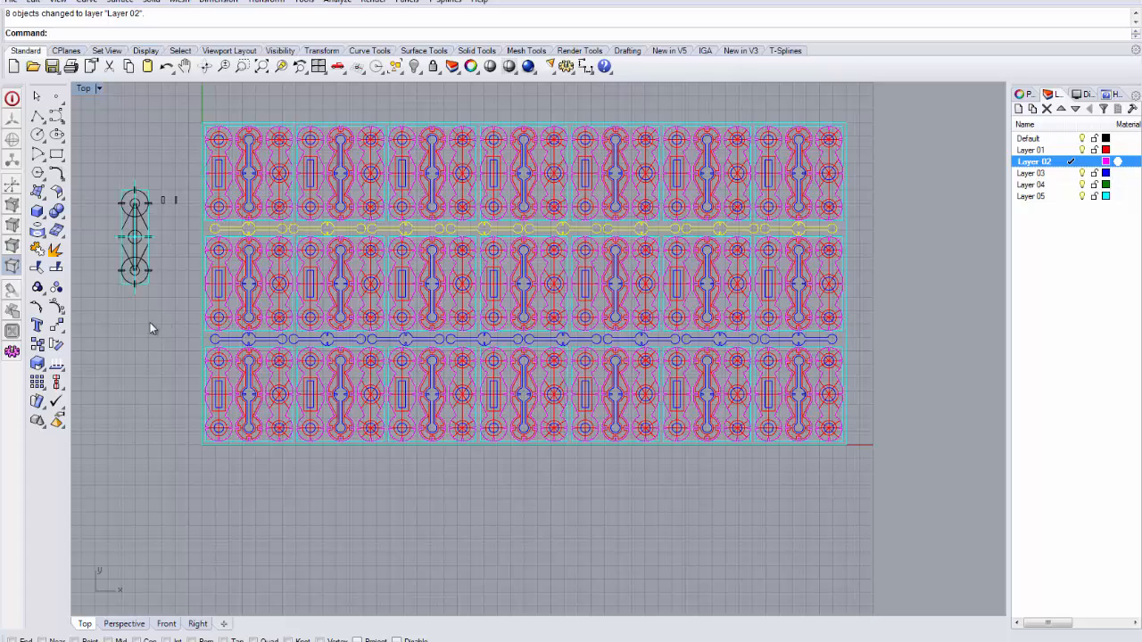
Change the eight connectors between the second and third module rows to Layer 02 and clear the selection.
{"action": "left_click_drag", "start_coordinate": [150, 329], "coordinate": [868, 356]}
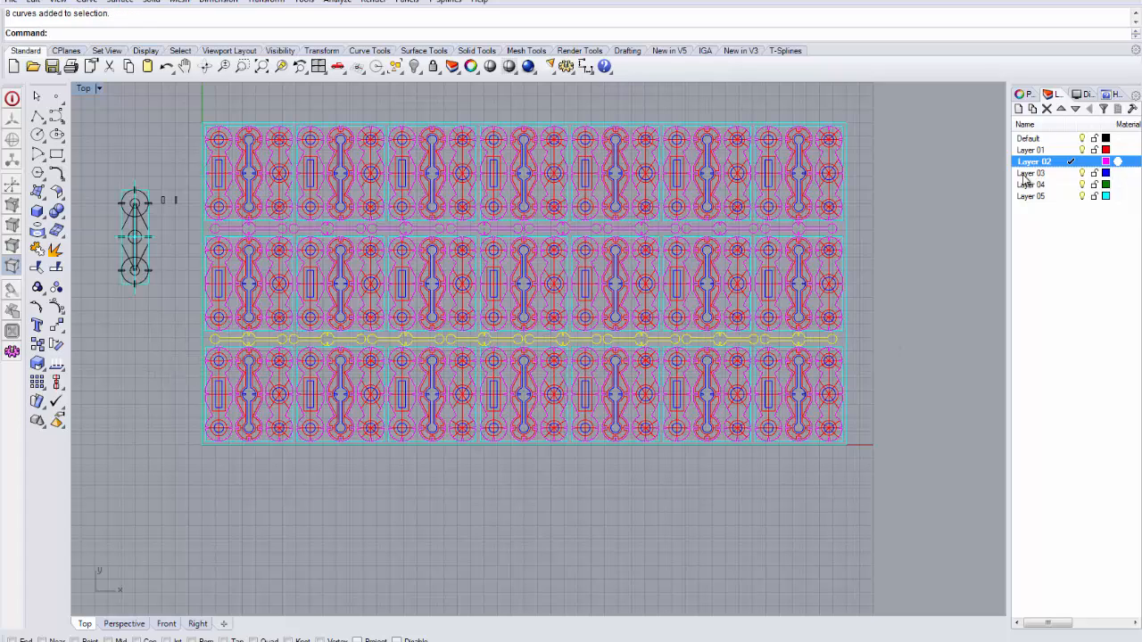
{"action": "right_click", "coordinate": [1071, 163]}
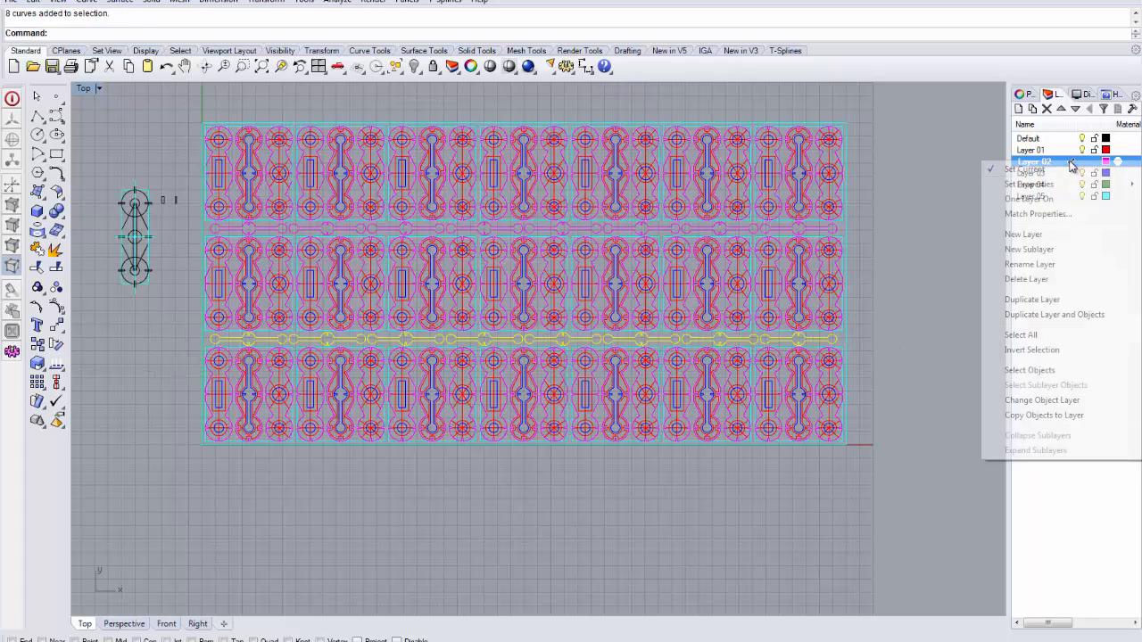
{"action": "left_click", "coordinate": [1042, 400]}
{"action": "key", "text": "Escape"}
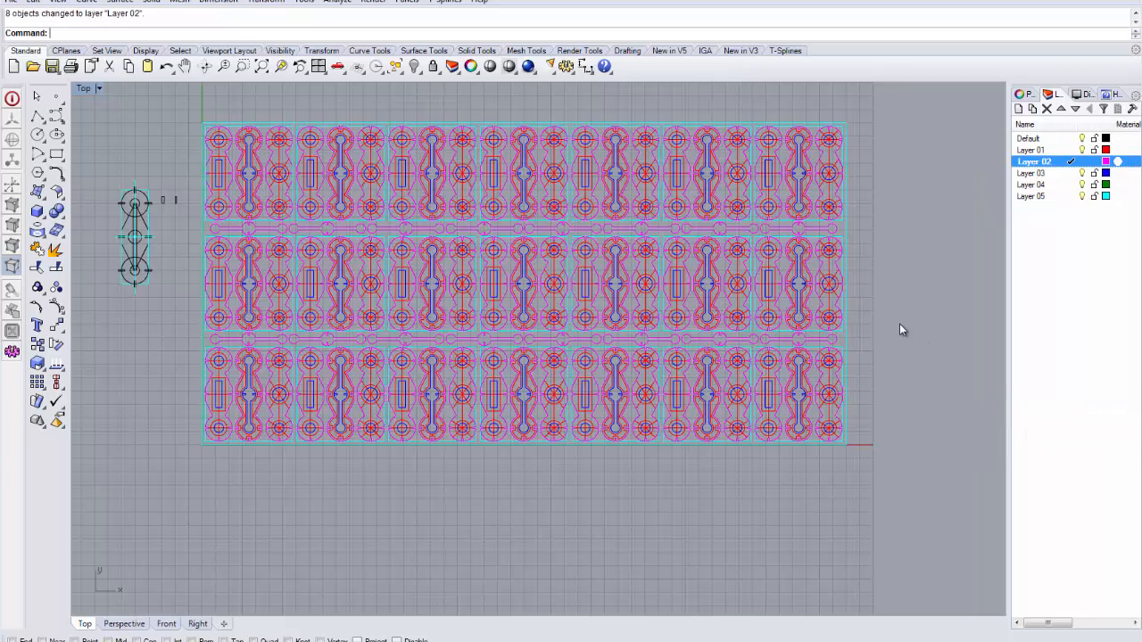
Turn off the Default layer to hide the black construction geometry beside the sheet.
{"action": "mouse_move", "coordinate": [106, 158]}
{"action": "left_mouse_down"}
{"action": "mouse_move", "coordinate": [185, 310]}
{"action": "mouse_move", "coordinate": [107, 156]}
{"action": "left_mouse_up"}
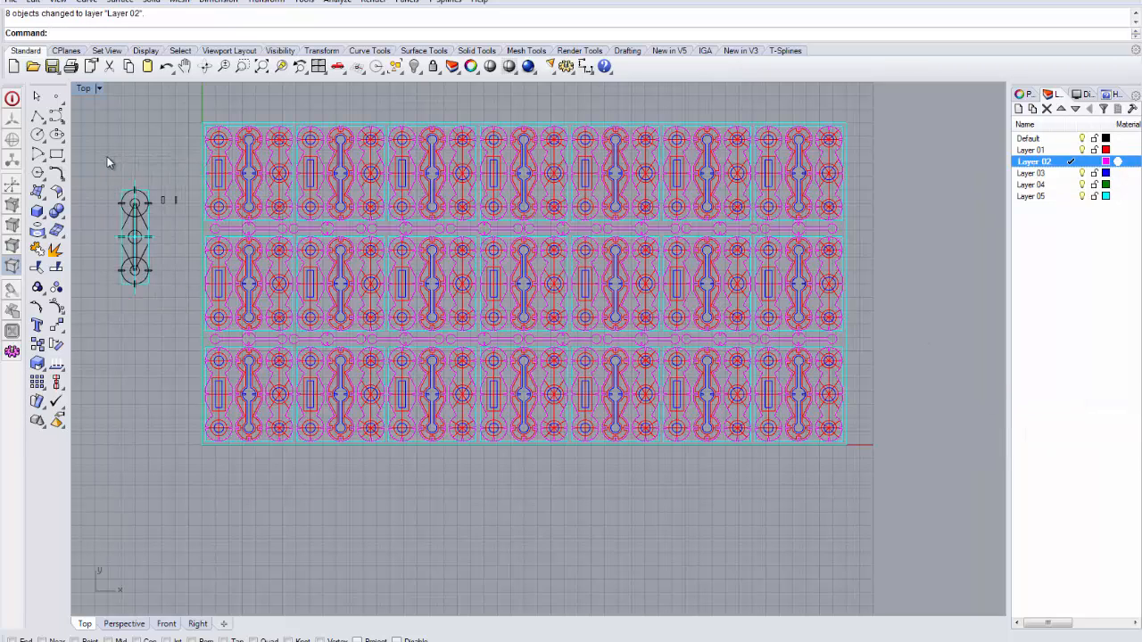
{"action": "left_click", "coordinate": [1083, 138]}
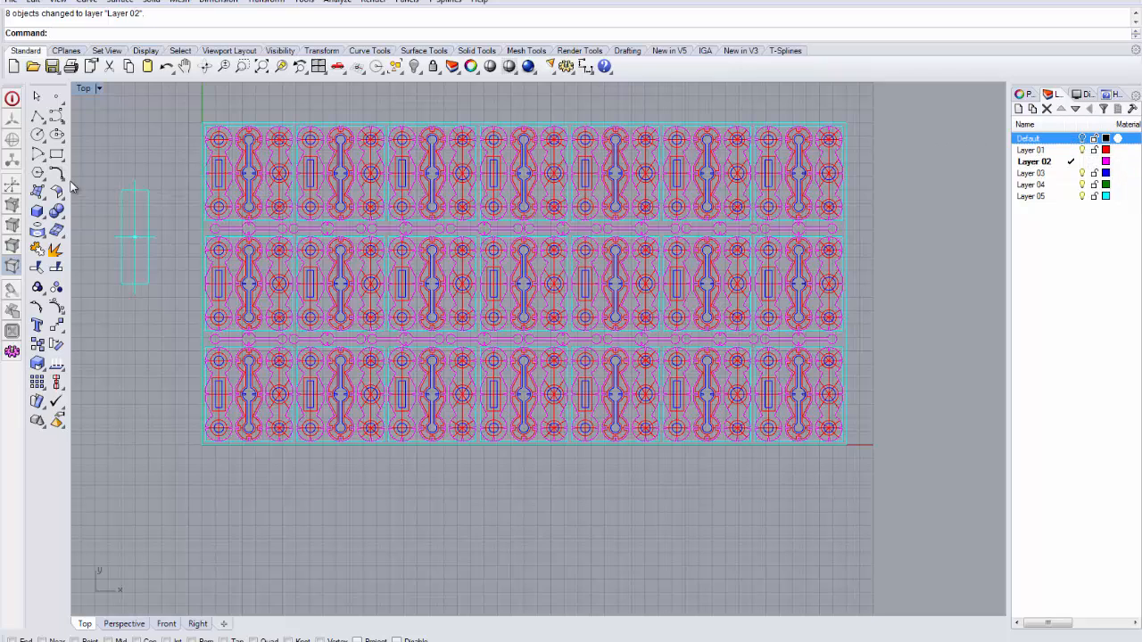
Inspect the full sheet layout, checking the three module rows and the connector rows between them up to the sheet's edges.
{"action": "scroll", "coordinate": [370, 389], "scroll_direction": "down", "scroll_amount": 2}
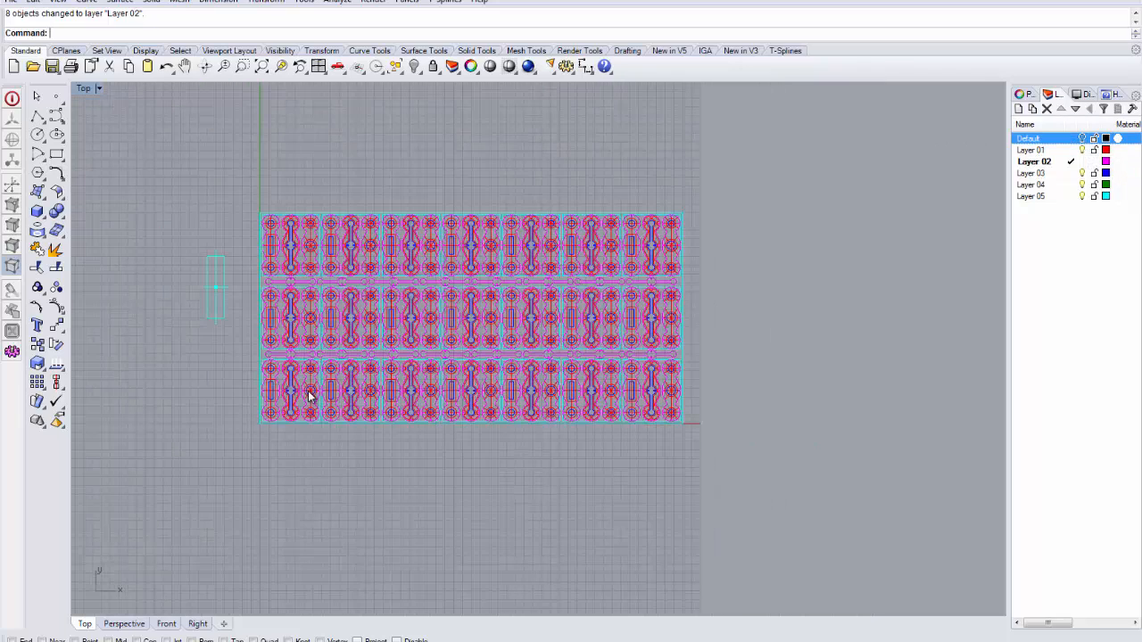
{"action": "scroll", "coordinate": [309, 393], "scroll_direction": "up", "scroll_amount": 3}
{"action": "scroll", "coordinate": [316, 393], "scroll_direction": "down", "scroll_amount": 2}
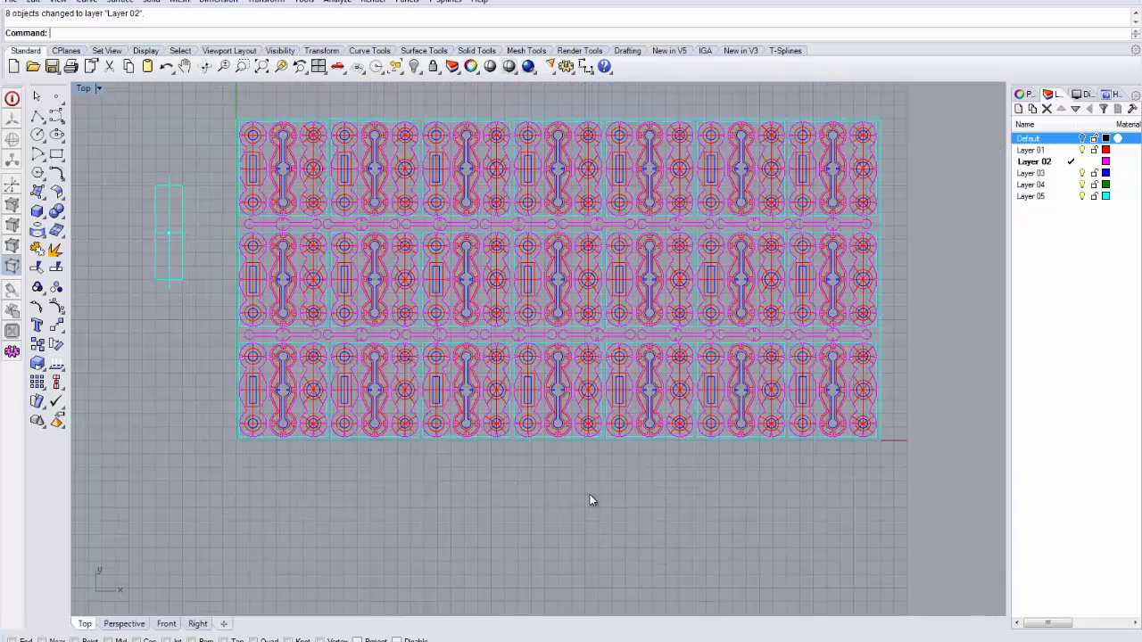
{"action": "right_click_drag", "start_coordinate": [591, 500], "coordinate": [562, 507]}
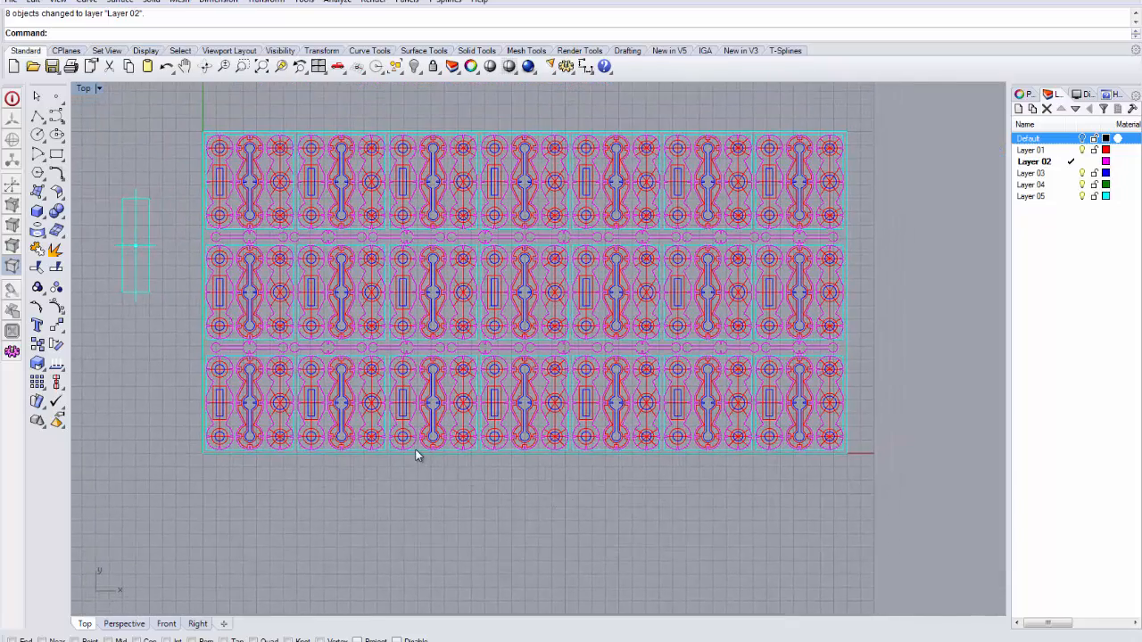
{"action": "scroll", "coordinate": [416, 455], "scroll_direction": "up", "scroll_amount": 1}
{"action": "scroll", "coordinate": [417, 455], "scroll_direction": "down", "scroll_amount": 1}
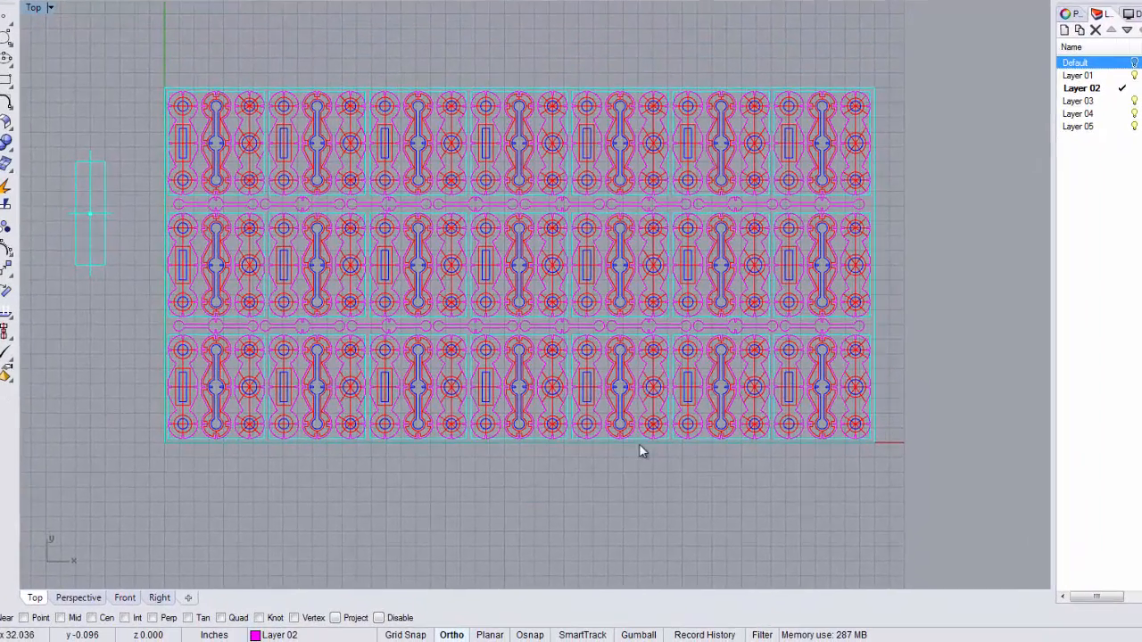
{"action": "scroll", "coordinate": [671, 446], "scroll_direction": "up", "scroll_amount": 1}
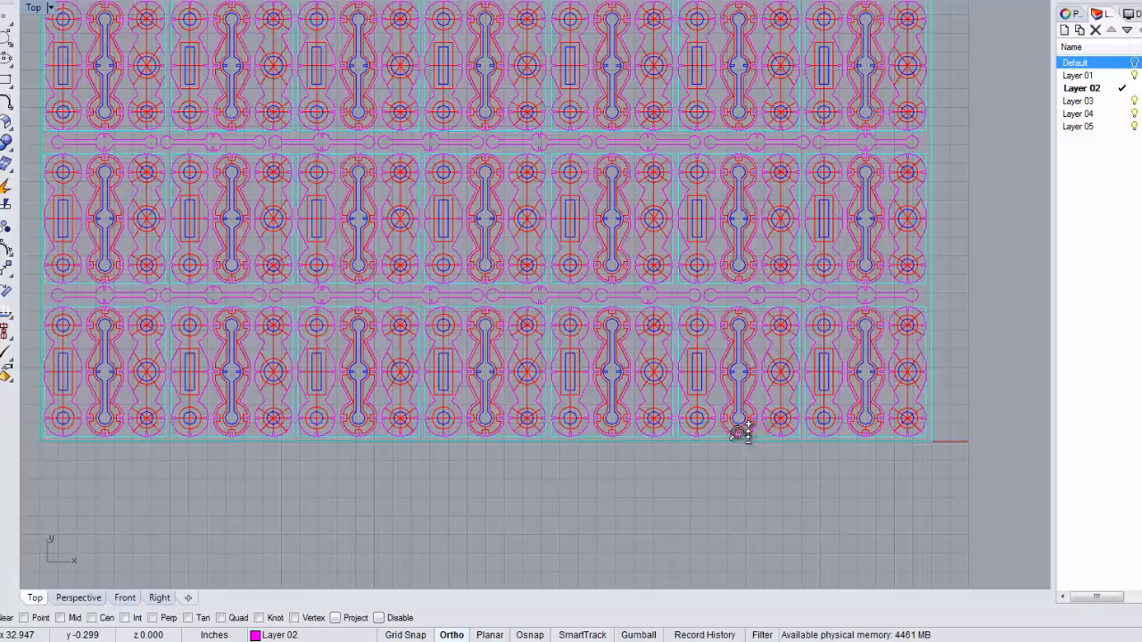
{"action": "right_click_drag", "start_coordinate": [740, 433], "coordinate": [909, 428], "text": "ctrl"}
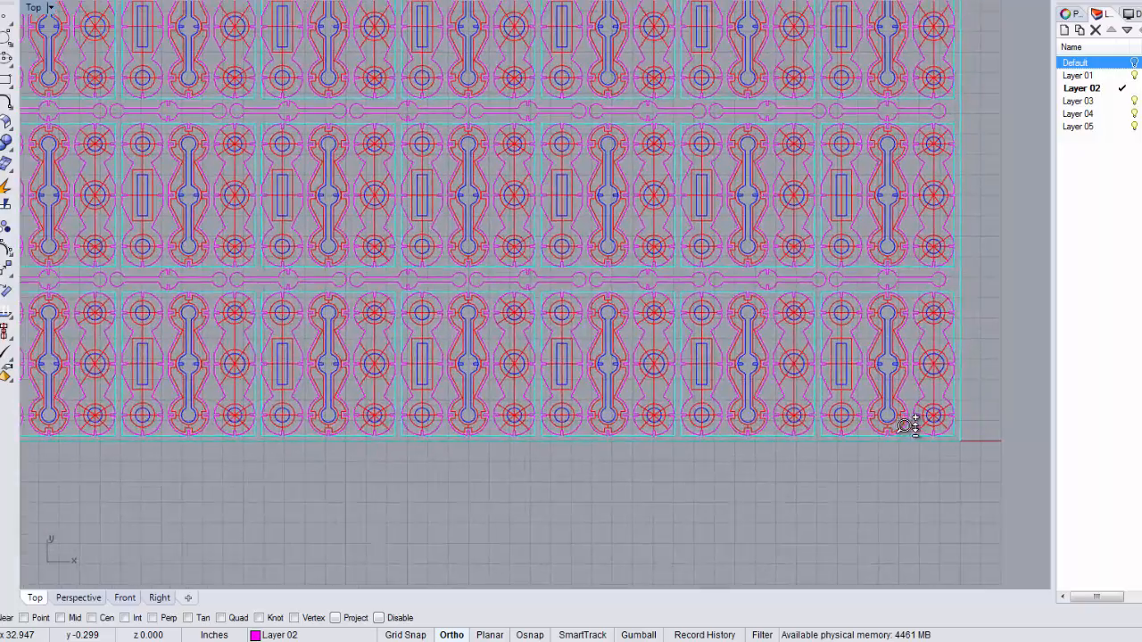
{"action": "right_click_drag", "start_coordinate": [521, 217], "coordinate": [580, 302]}
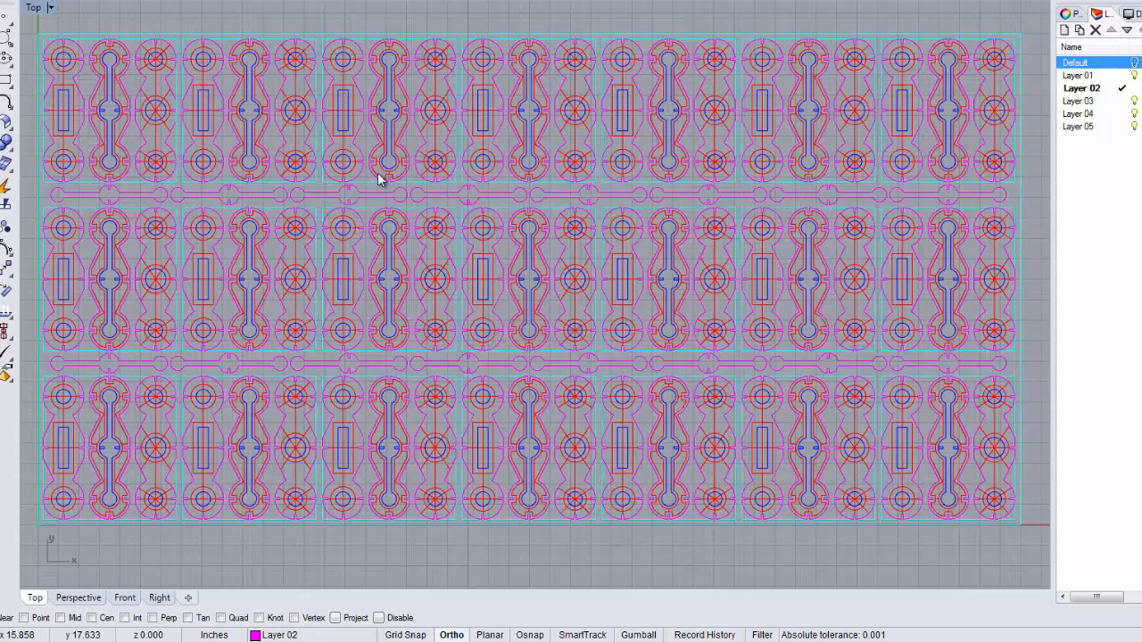